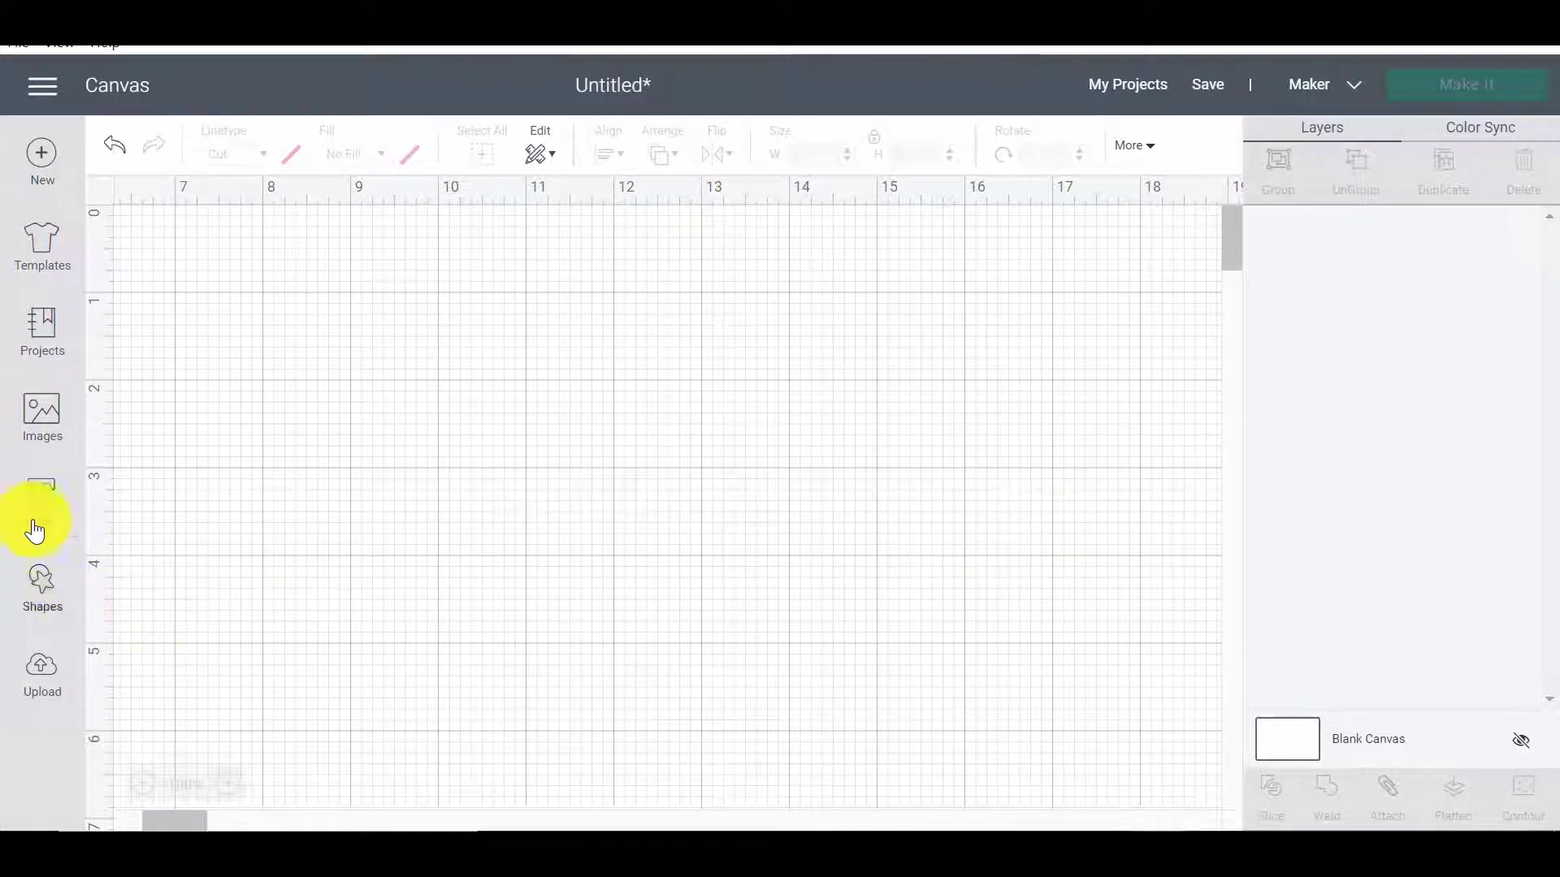
Search the image library for #M10AC448C and insert the Lots of Love card onto the canvas.
{"action": "left_click", "coordinate": [57, 420]}
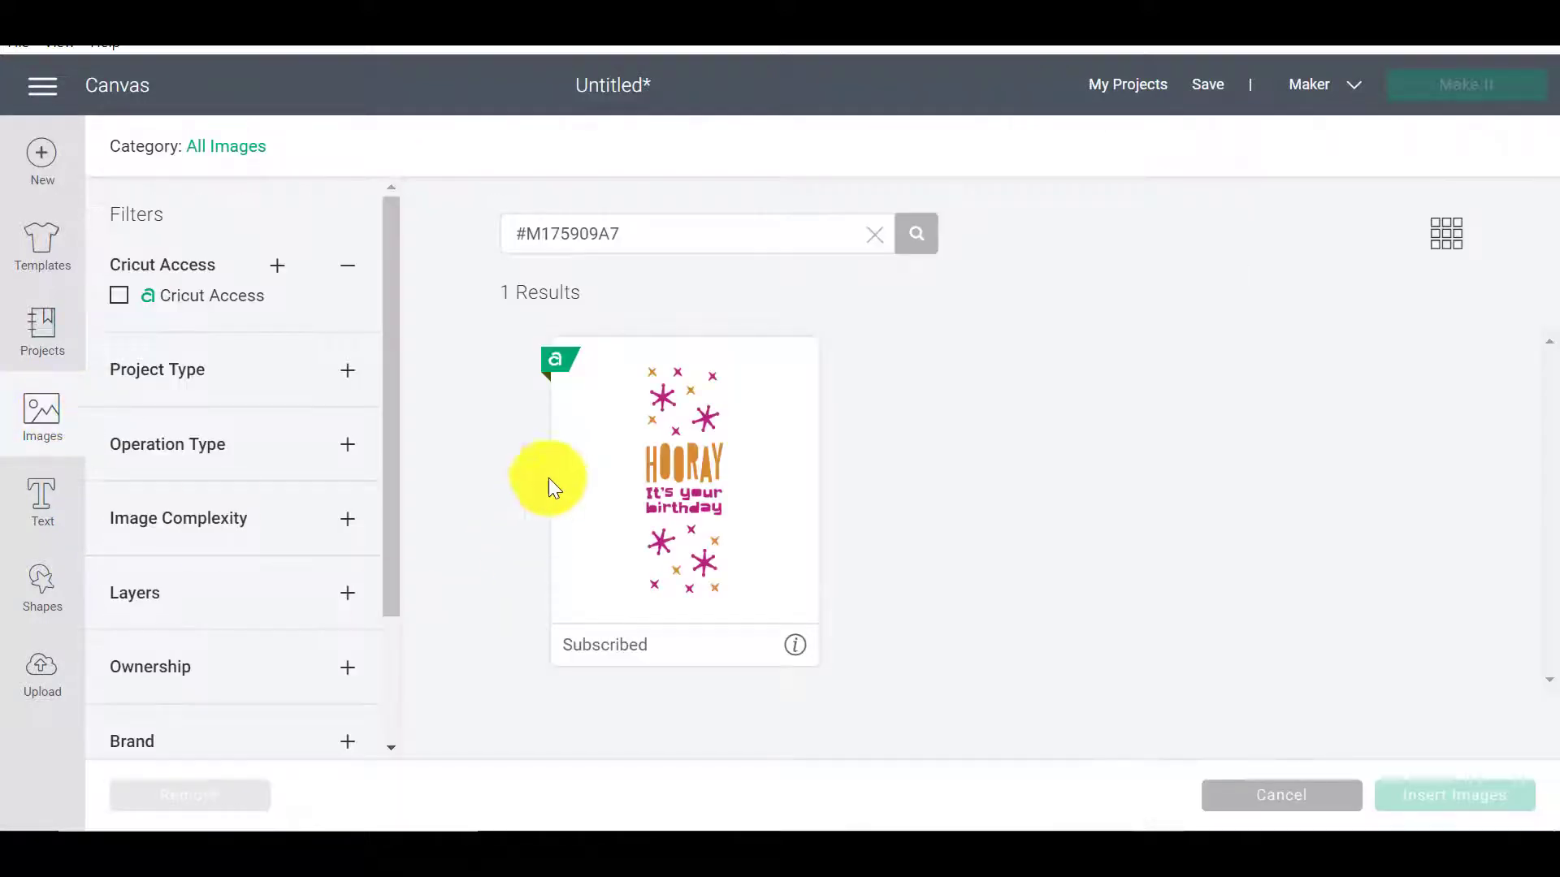
{"action": "triple_click", "coordinate": [641, 234]}
{"action": "left_click_drag", "start_coordinate": [641, 234], "coordinate": [509, 241]}
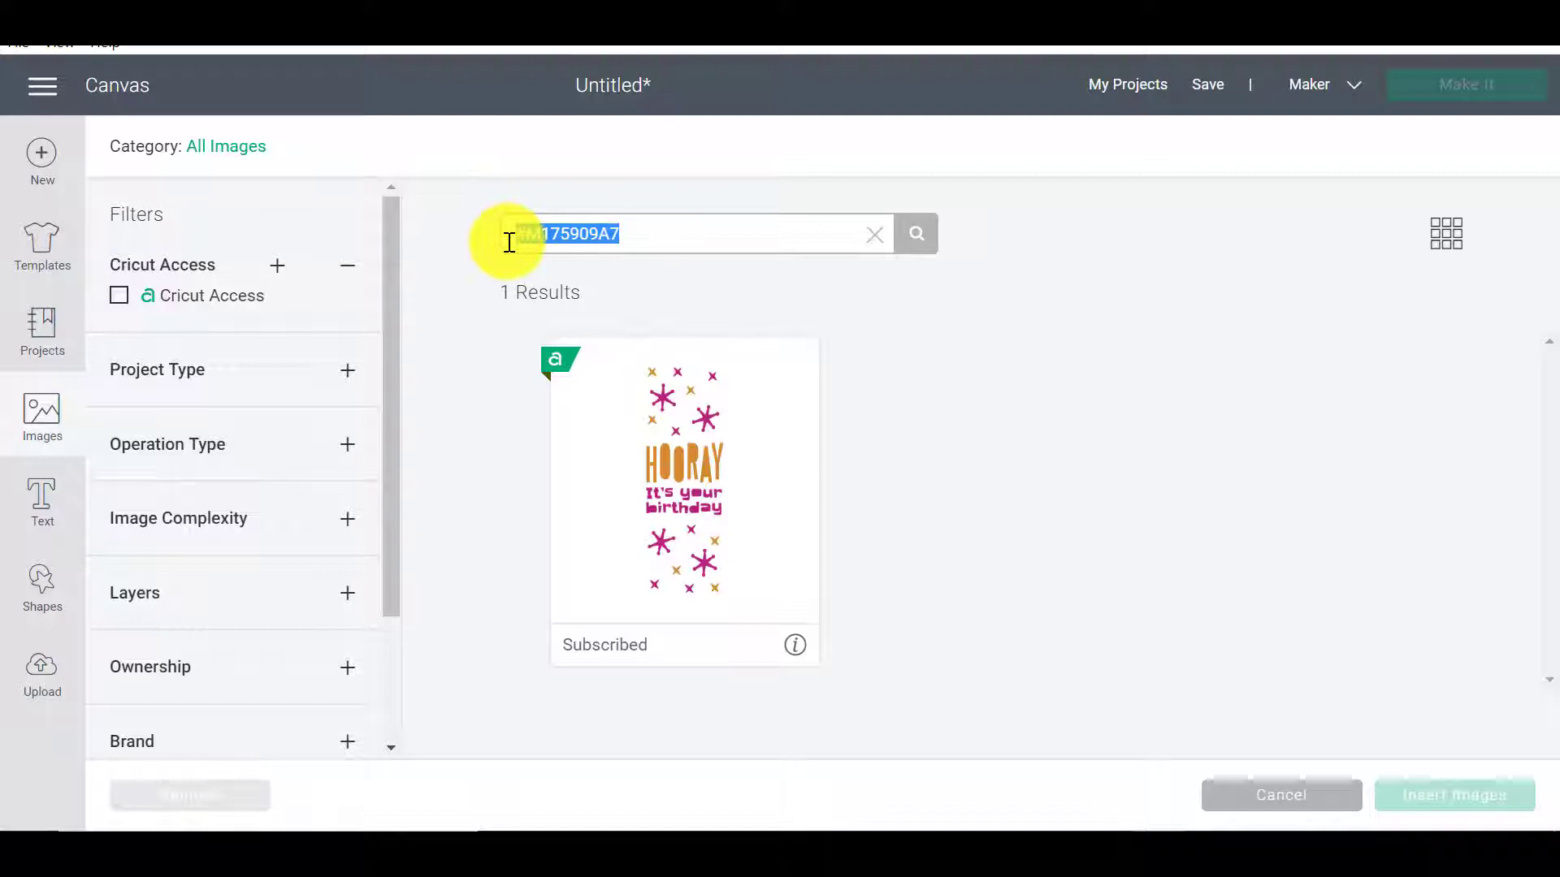
{"action": "key", "text": "BackSpace"}
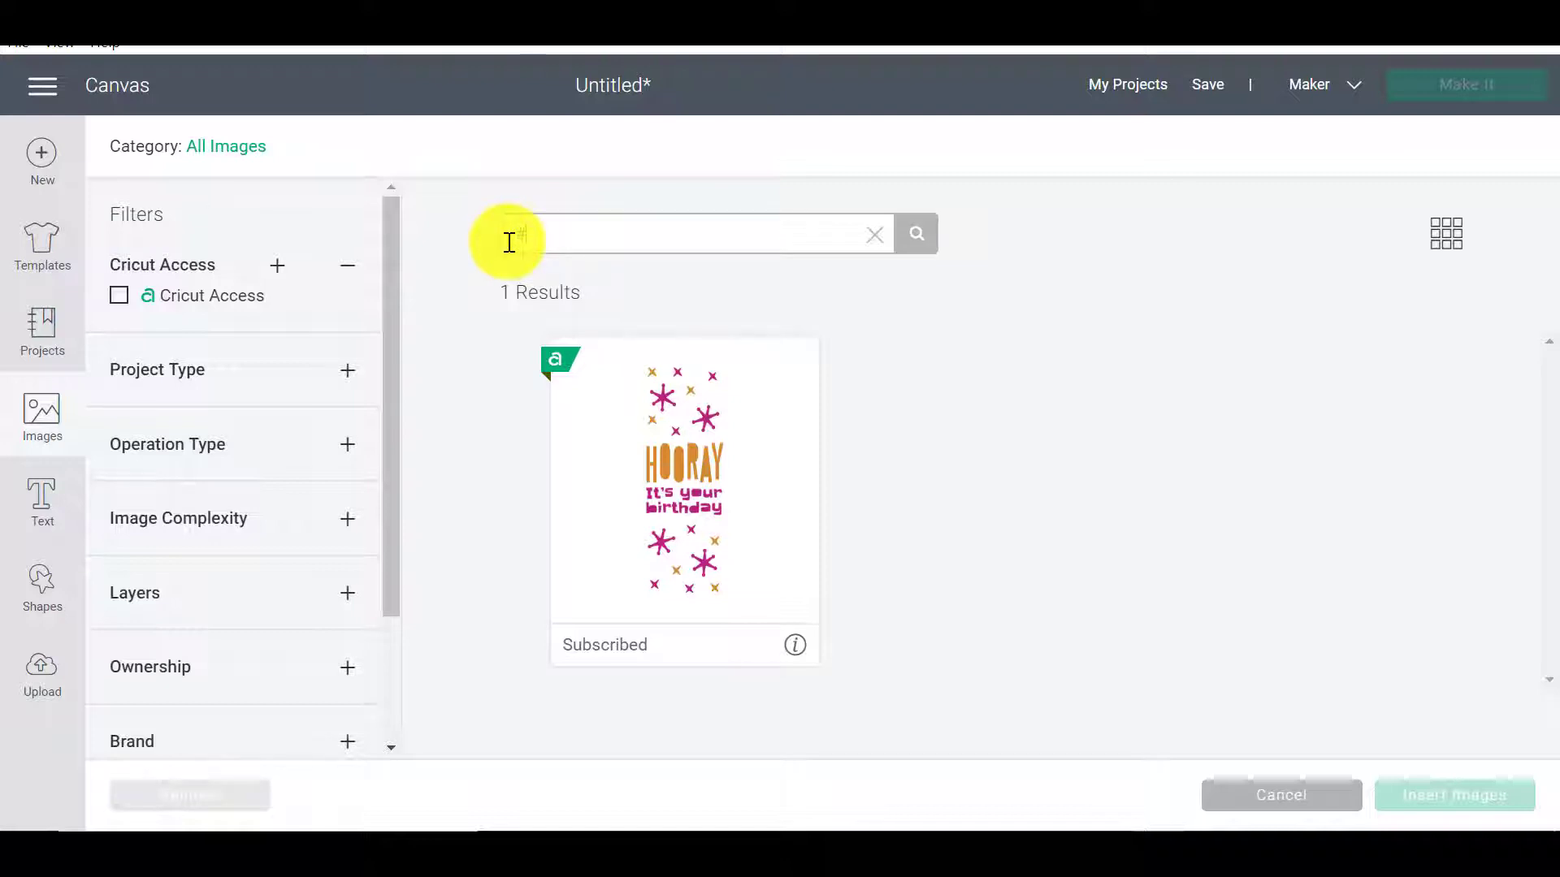
{"action": "type", "text": "#M10AC448C"}
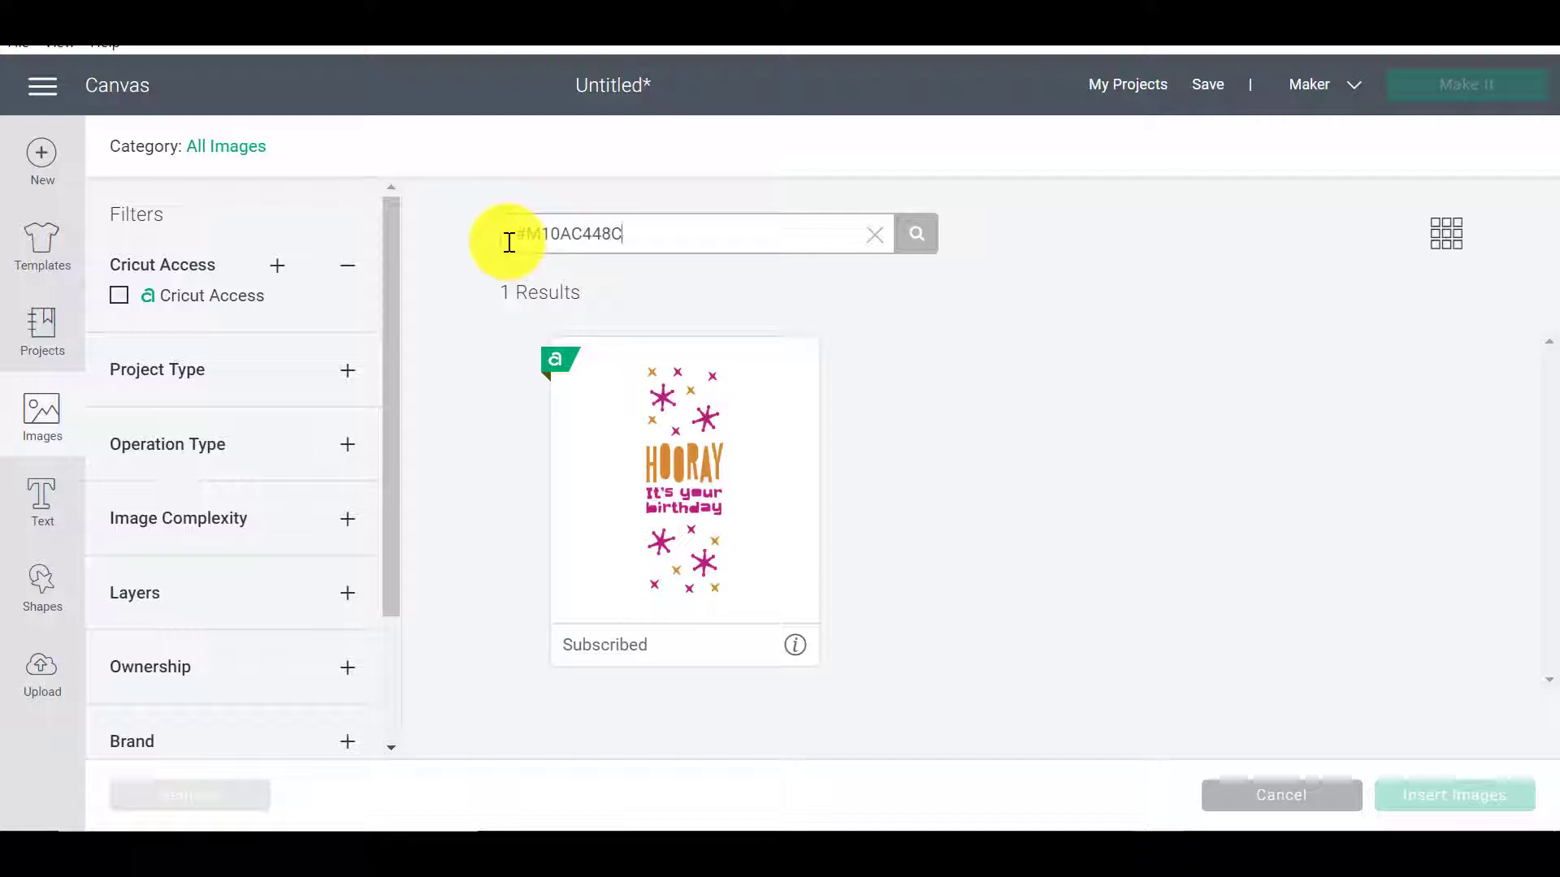
{"action": "left_click", "coordinate": [916, 234]}
{"action": "left_click", "coordinate": [738, 564]}
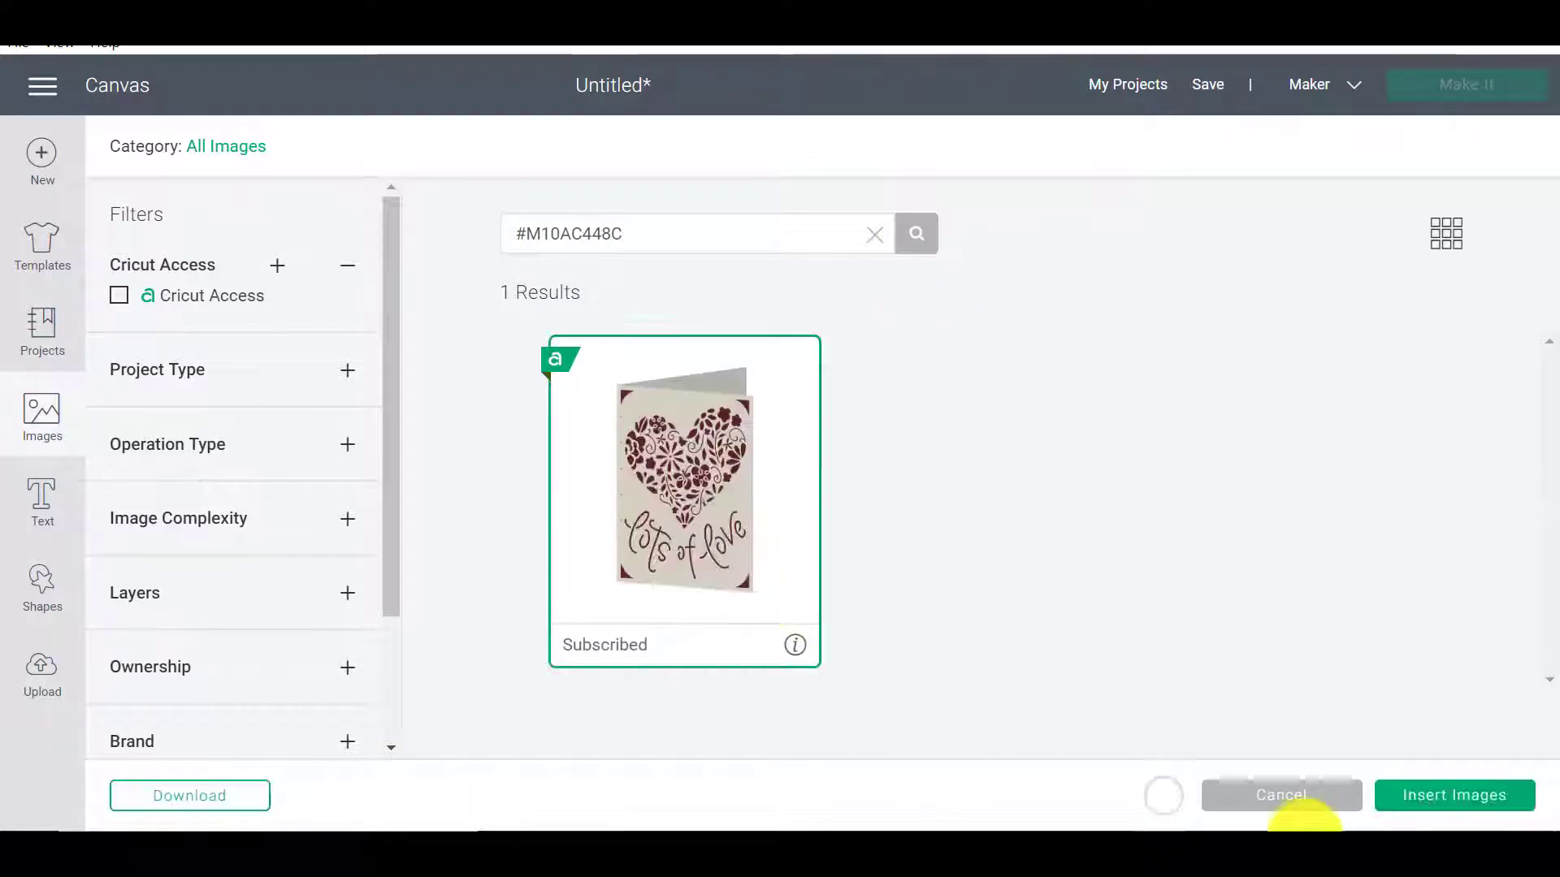
{"action": "left_click", "coordinate": [1497, 802]}
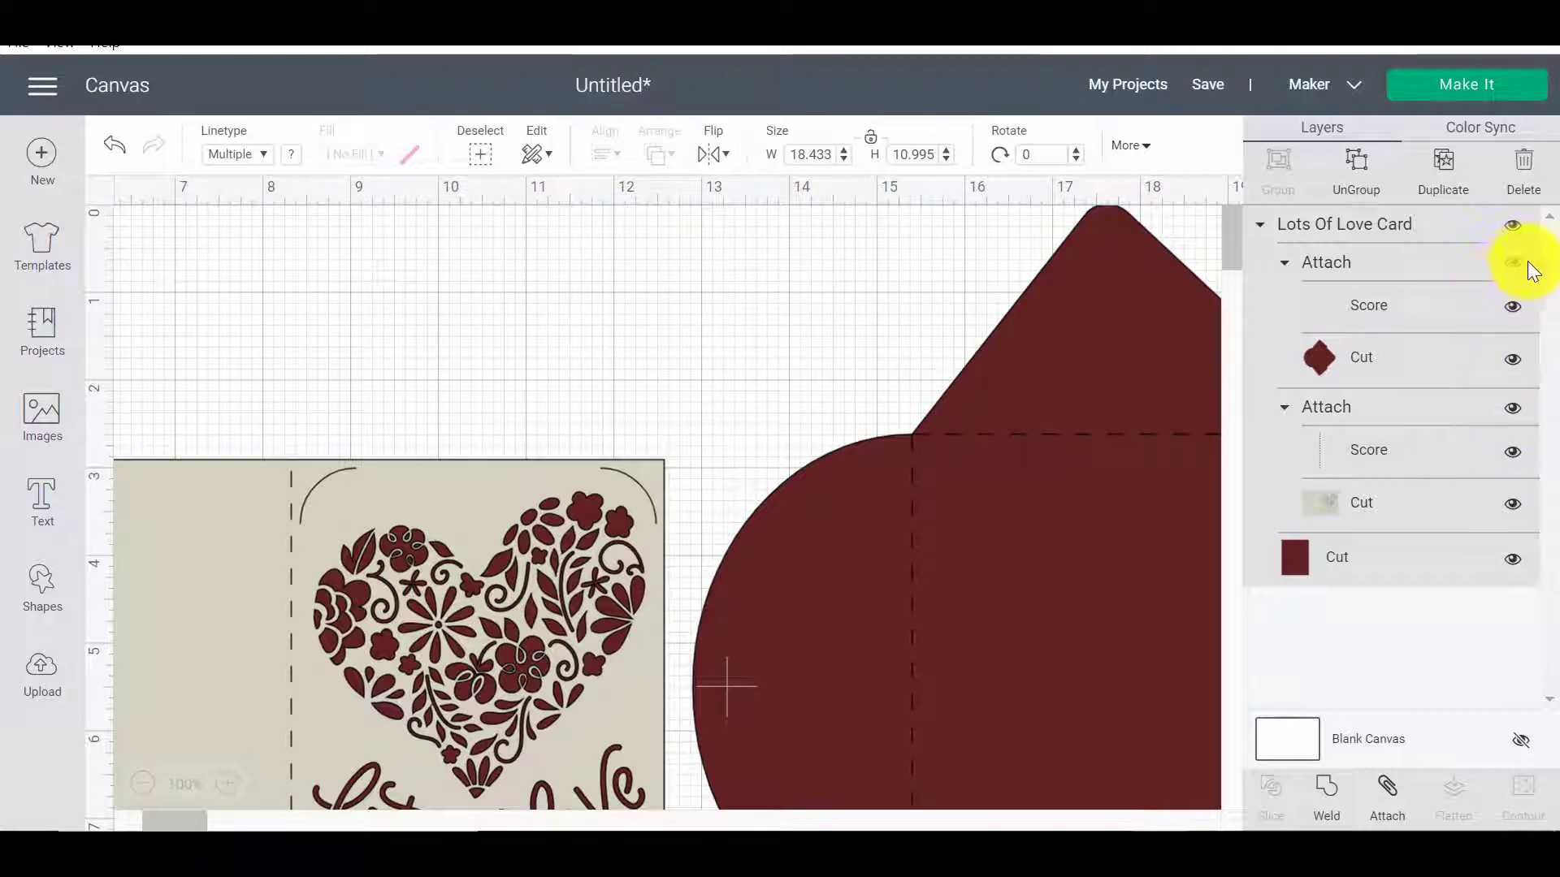
Scale the card and envelope group down to 10.679 × 6.37 in and move it fully into view.
{"action": "left_click_drag", "start_coordinate": [1013, 564], "coordinate": [568, 495]}
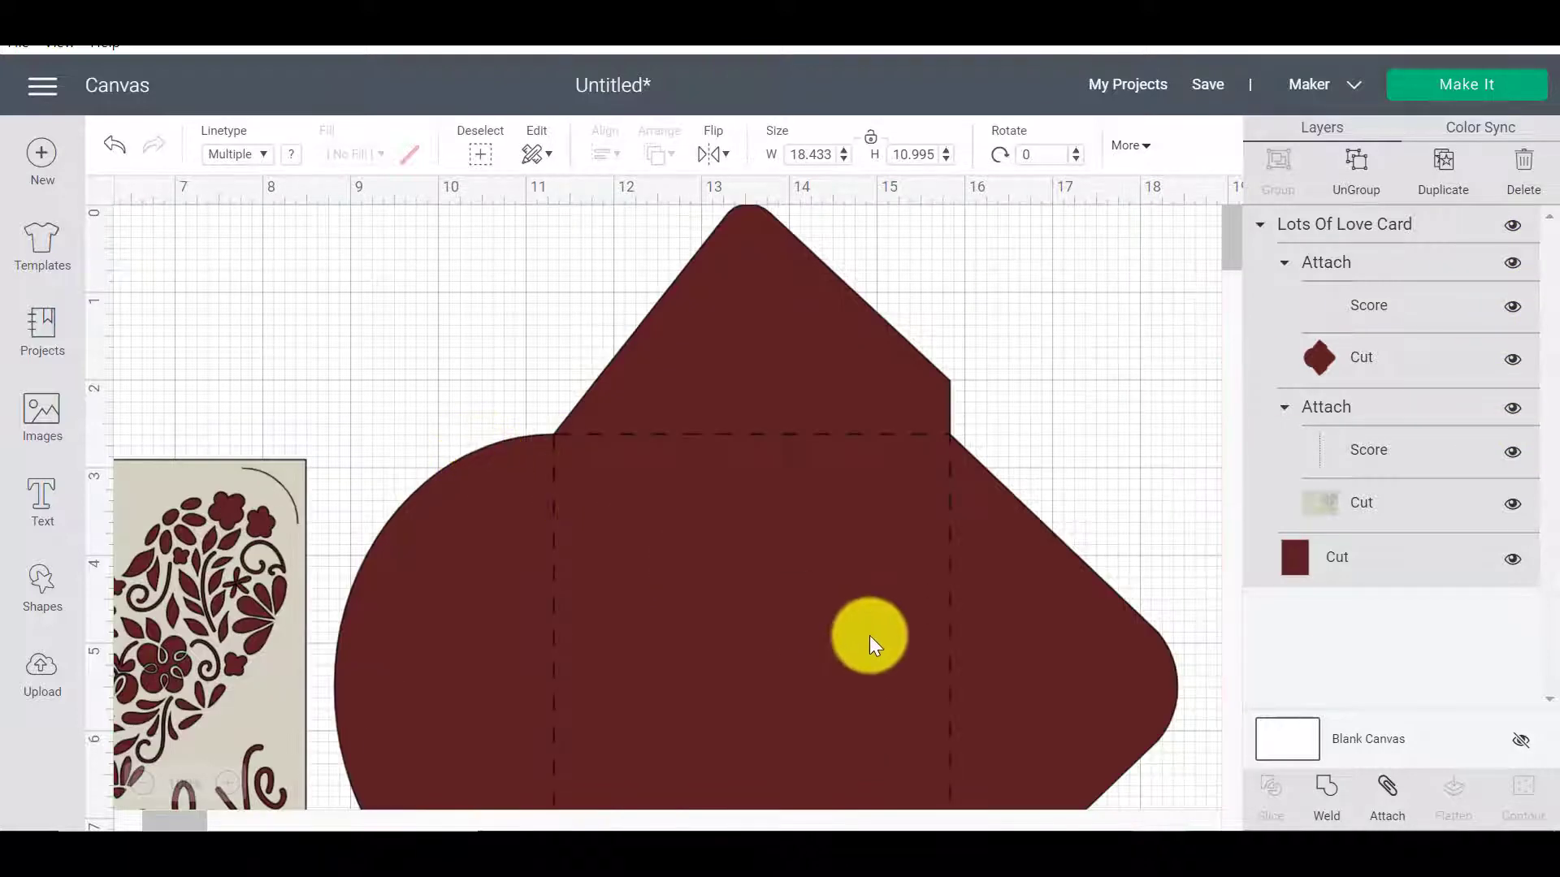
{"action": "scroll", "coordinate": [659, 796], "scroll_direction": "down", "scroll_amount": 10}
{"action": "scroll", "coordinate": [758, 703], "scroll_direction": "up", "scroll_amount": 10}
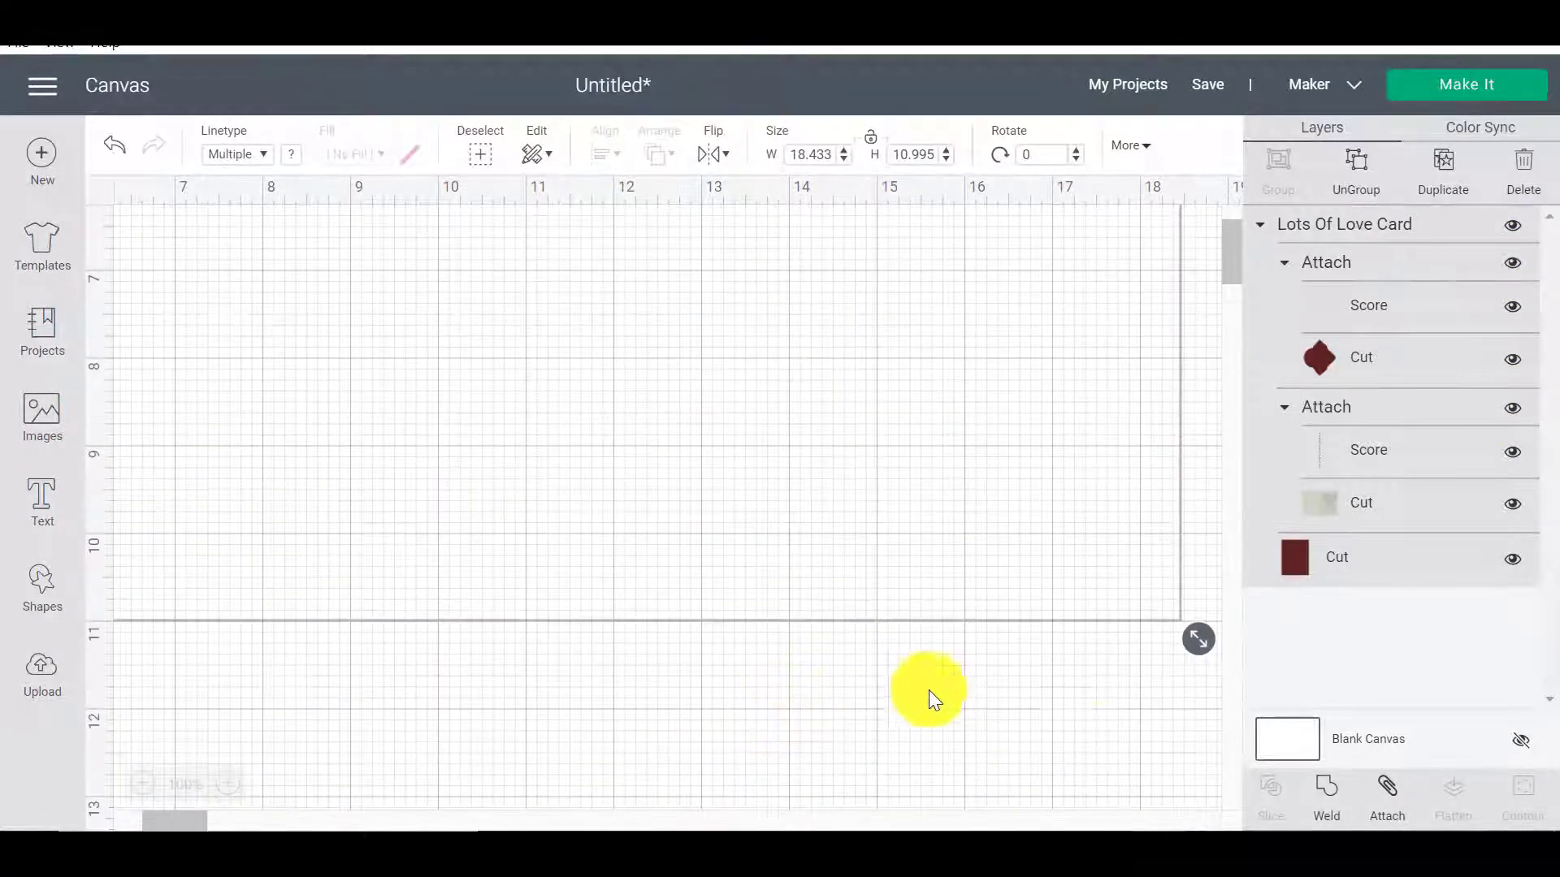
{"action": "left_click_drag", "start_coordinate": [1211, 624], "coordinate": [532, 221]}
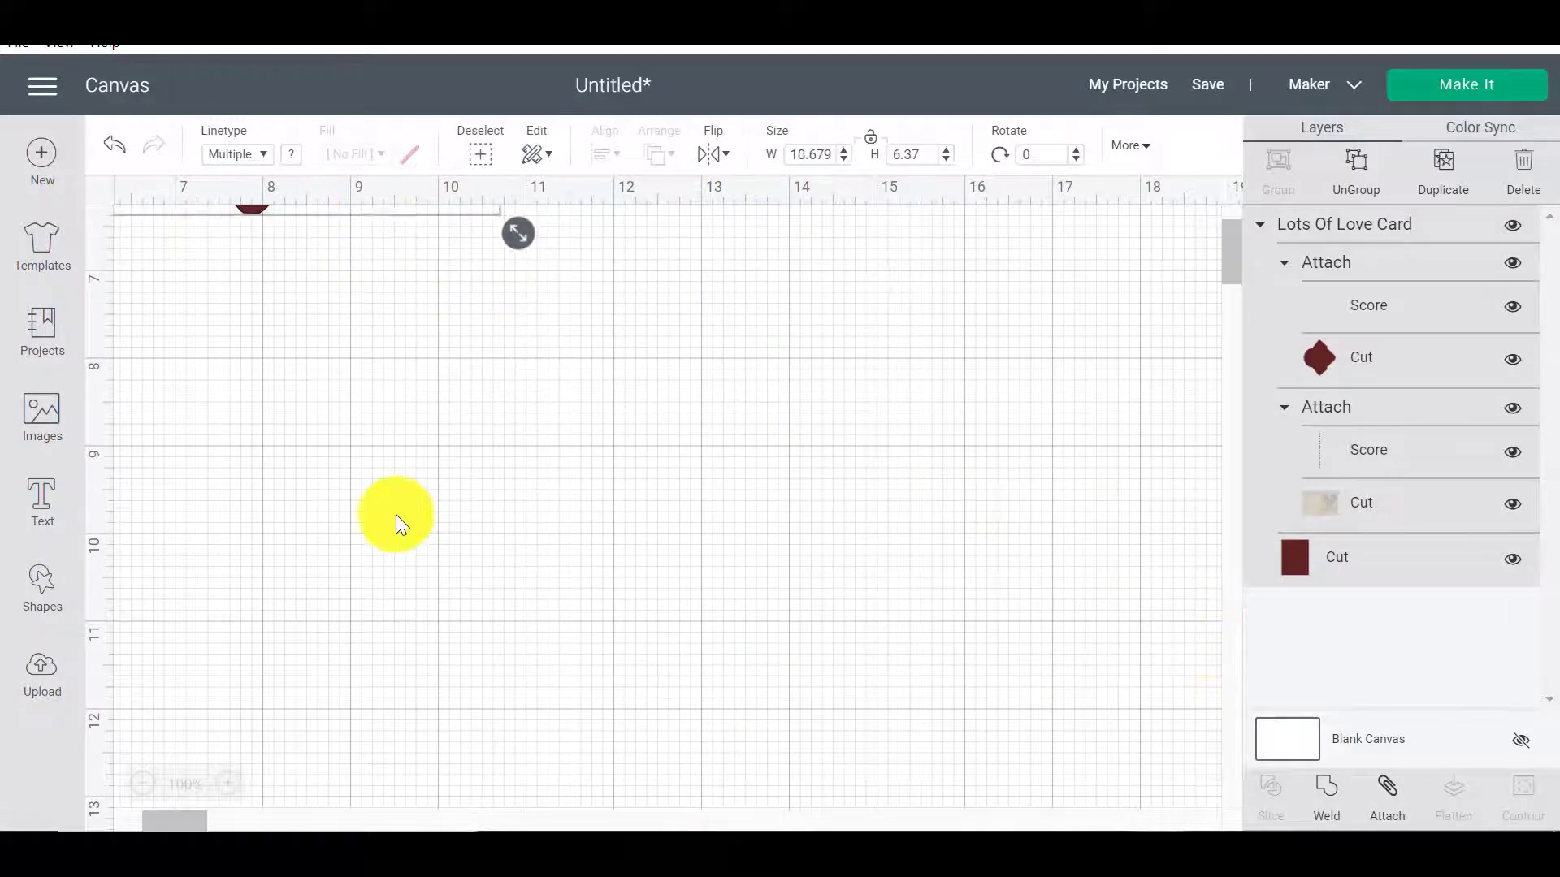
{"action": "scroll", "coordinate": [398, 568], "scroll_direction": "up", "scroll_amount": 5}
{"action": "left_click_drag", "start_coordinate": [278, 564], "coordinate": [981, 577]}
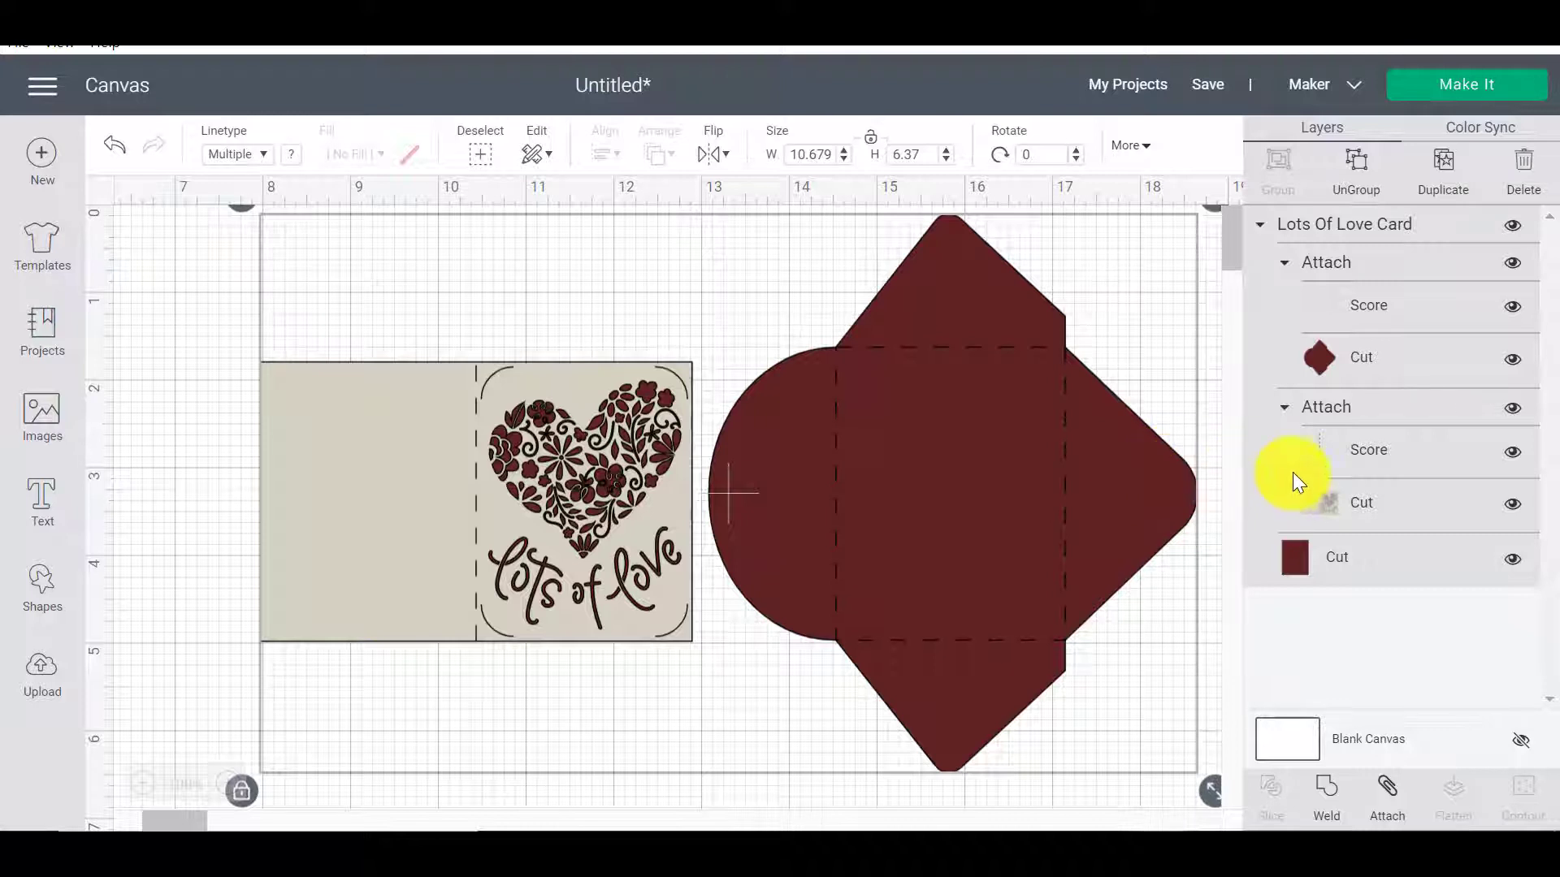
Hide the envelope's Cut and Score layers, leaving only the card visible.
{"action": "left_click", "coordinate": [1512, 359]}
{"action": "left_click", "coordinate": [1512, 317]}
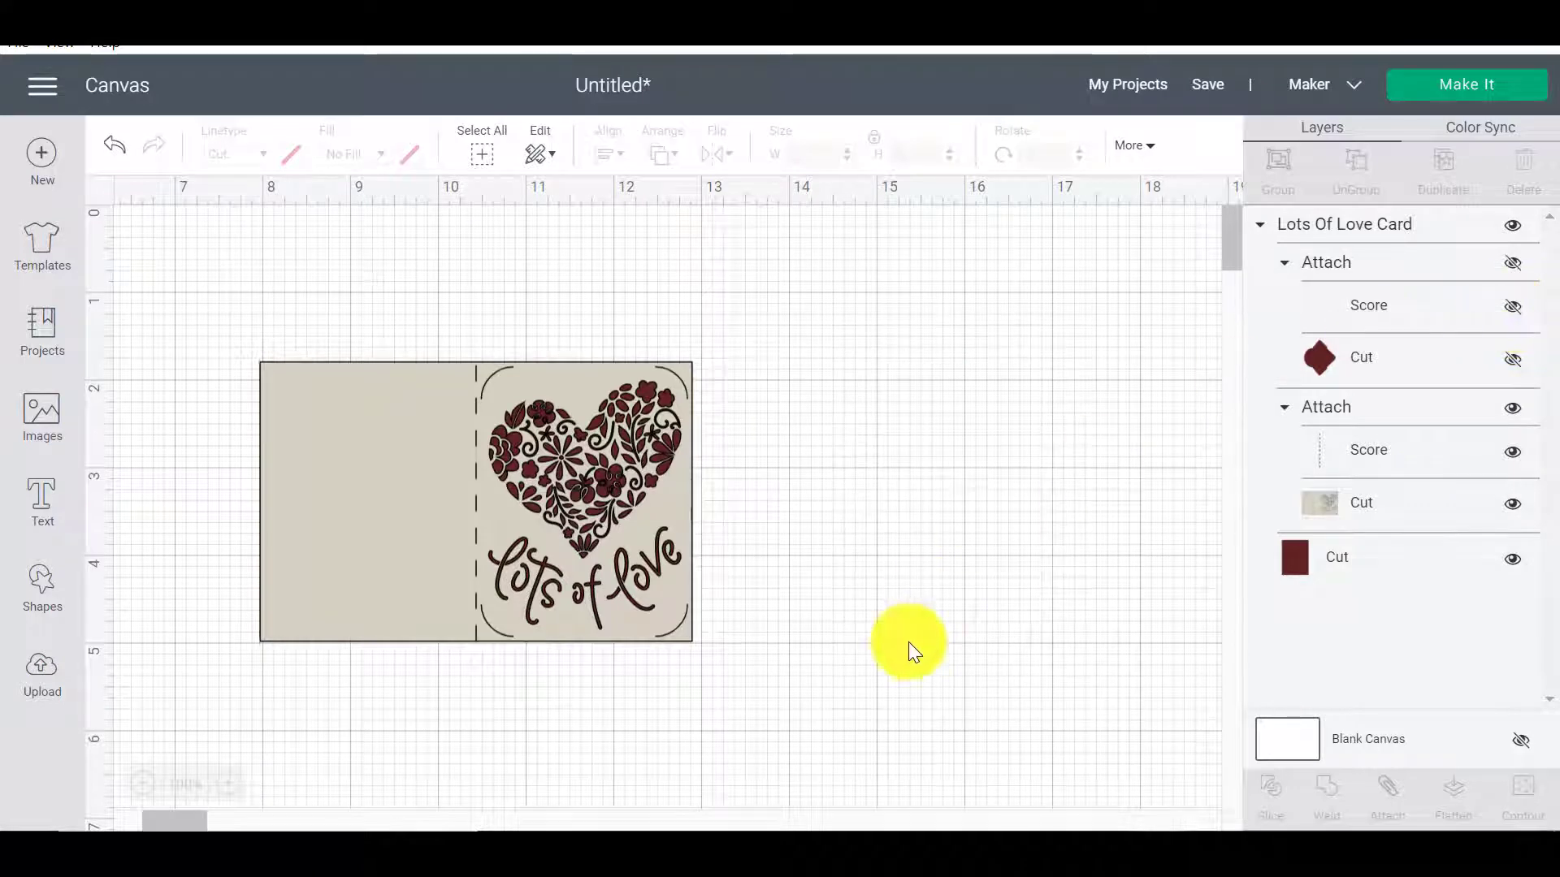
{"action": "left_click_drag", "start_coordinate": [678, 622], "coordinate": [215, 420]}
{"action": "key", "text": "ctrl+z"}
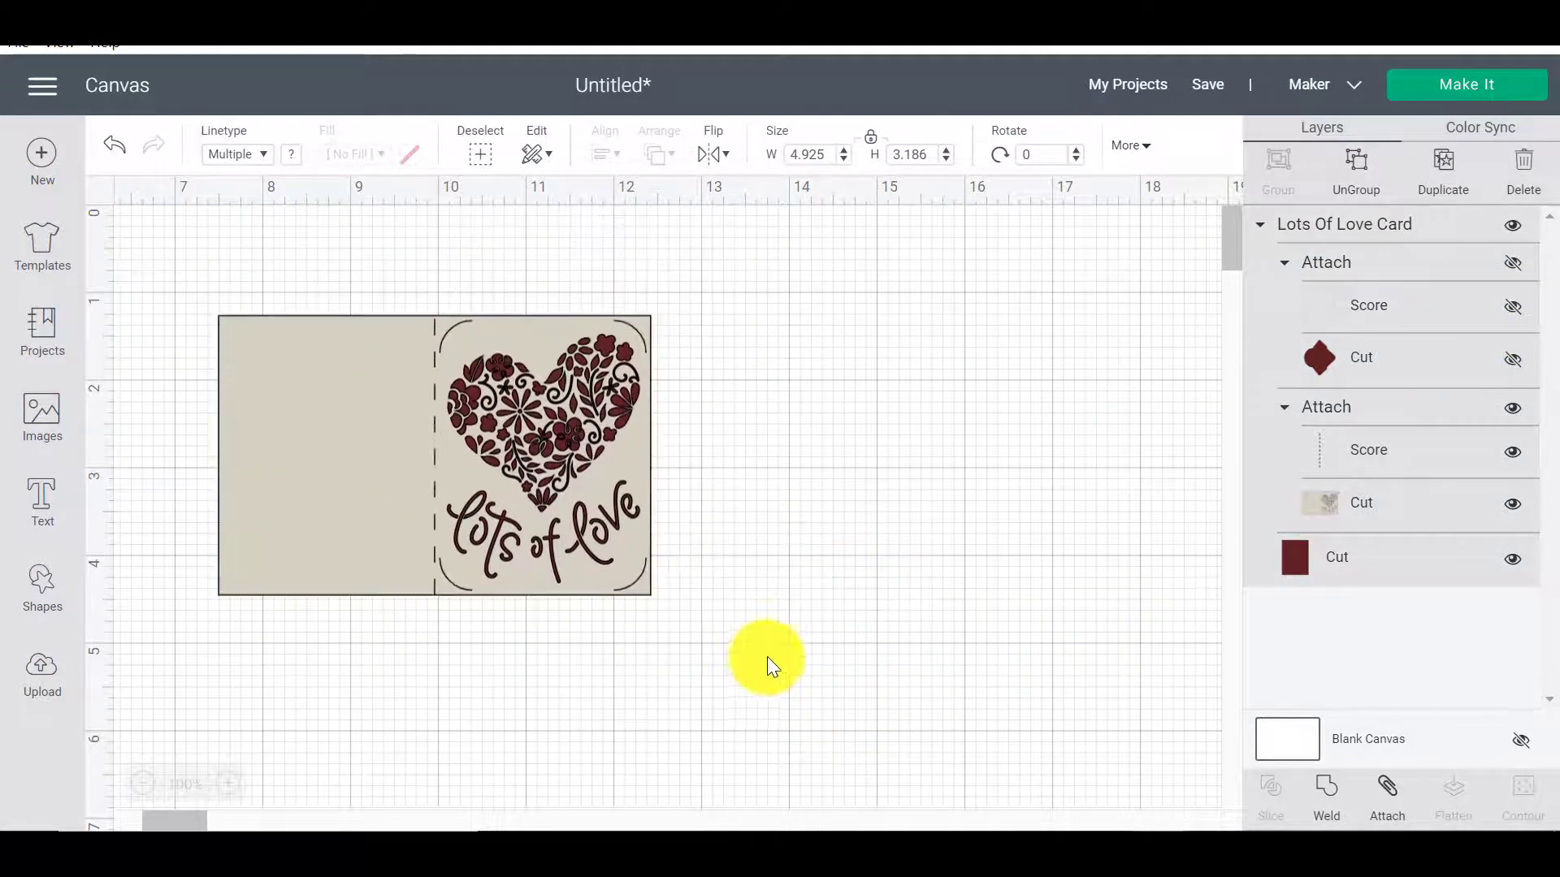
Enlarge the card to 9.661 × 6.251 in and nudge it slightly up.
{"action": "left_click_drag", "start_coordinate": [681, 619], "coordinate": [1040, 783]}
{"action": "left_click", "coordinate": [1103, 699]}
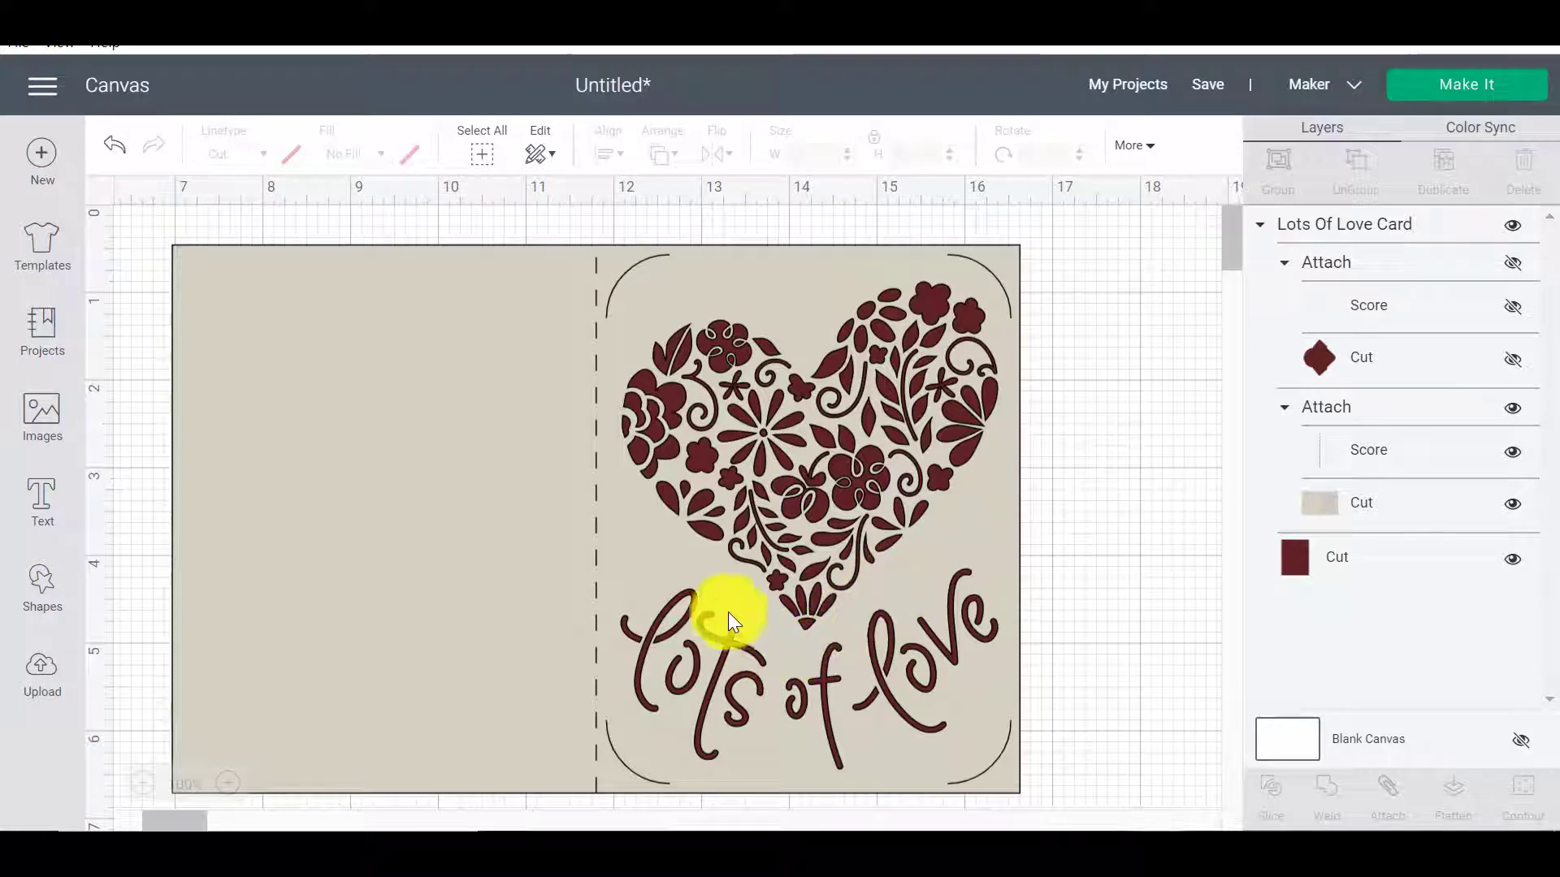
{"action": "left_click", "coordinate": [626, 700]}
{"action": "left_click_drag", "start_coordinate": [626, 700], "coordinate": [633, 661]}
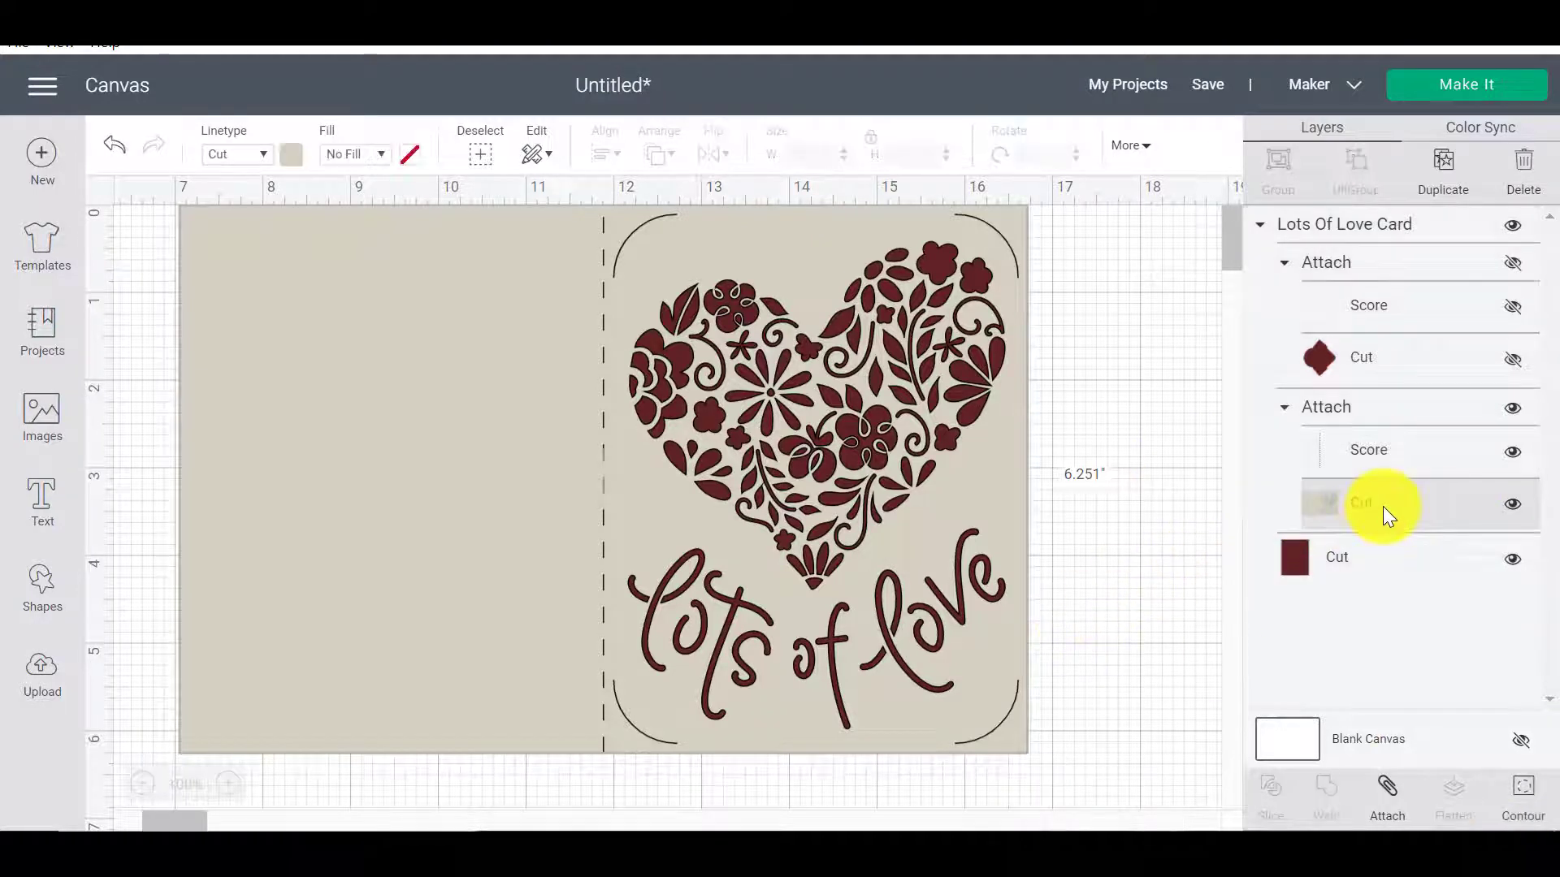
Hide the dark red backing layer and select the light front card Cut layer.
{"action": "left_click", "coordinate": [1511, 452]}
{"action": "left_click", "coordinate": [1513, 409]}
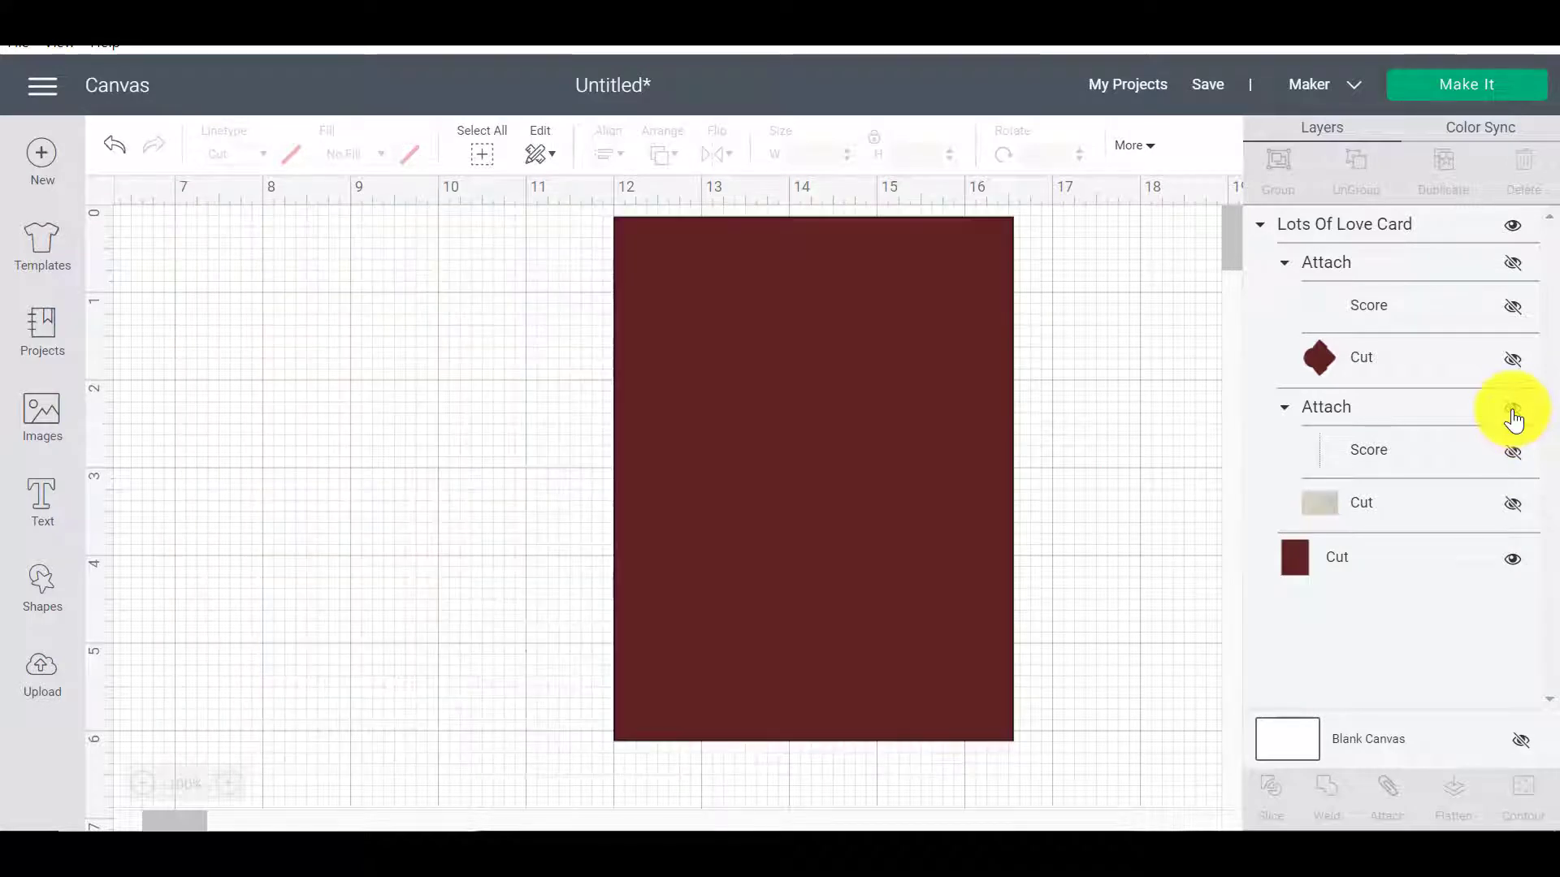
{"action": "left_click", "coordinate": [1514, 411]}
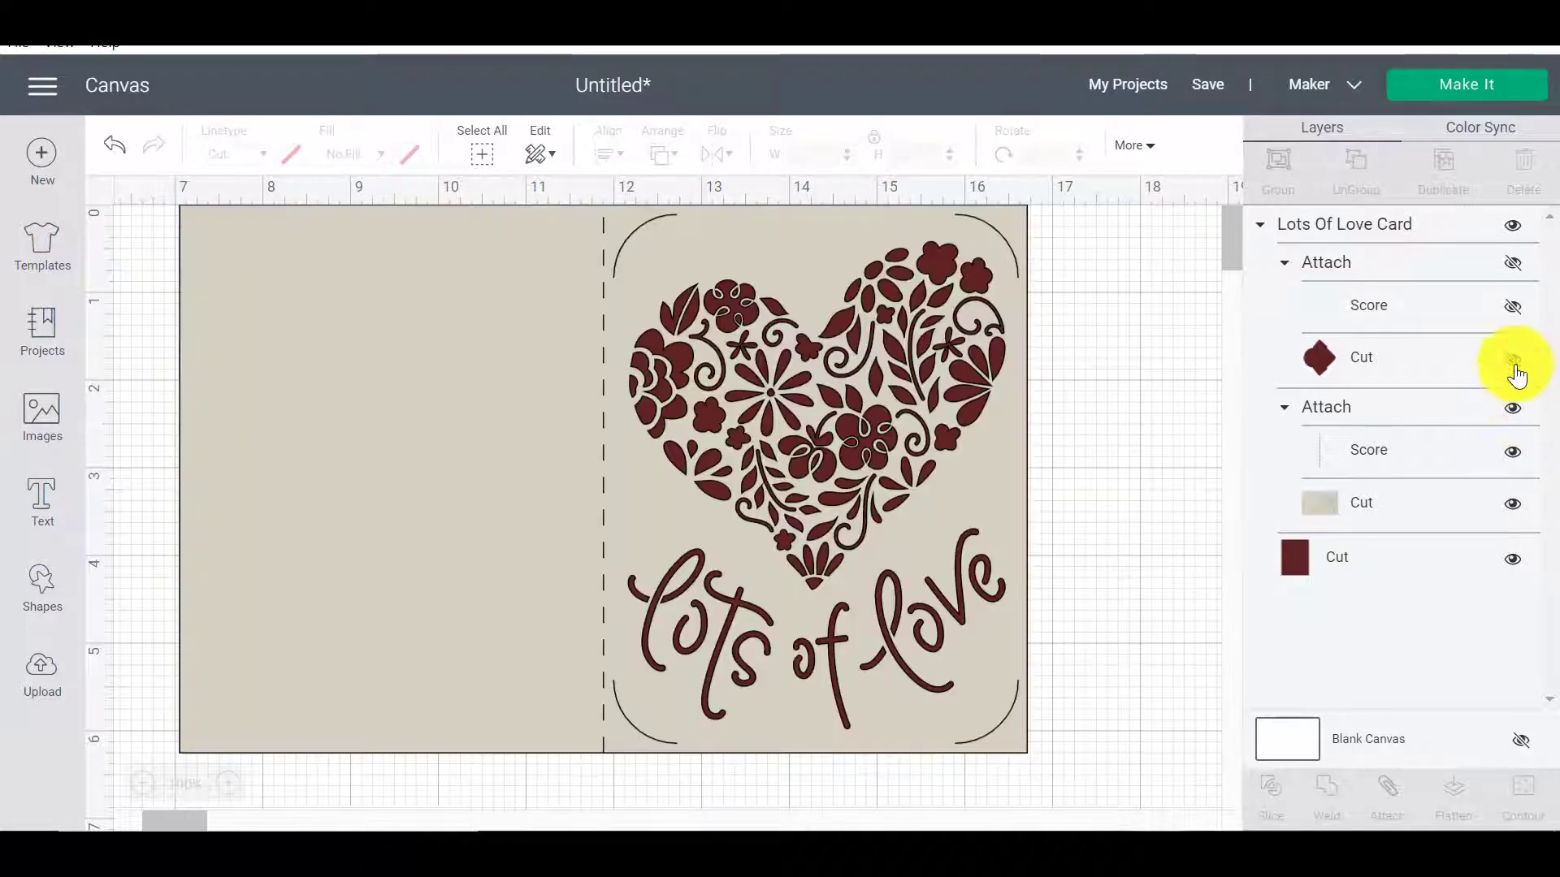
{"action": "left_click", "coordinate": [1513, 560]}
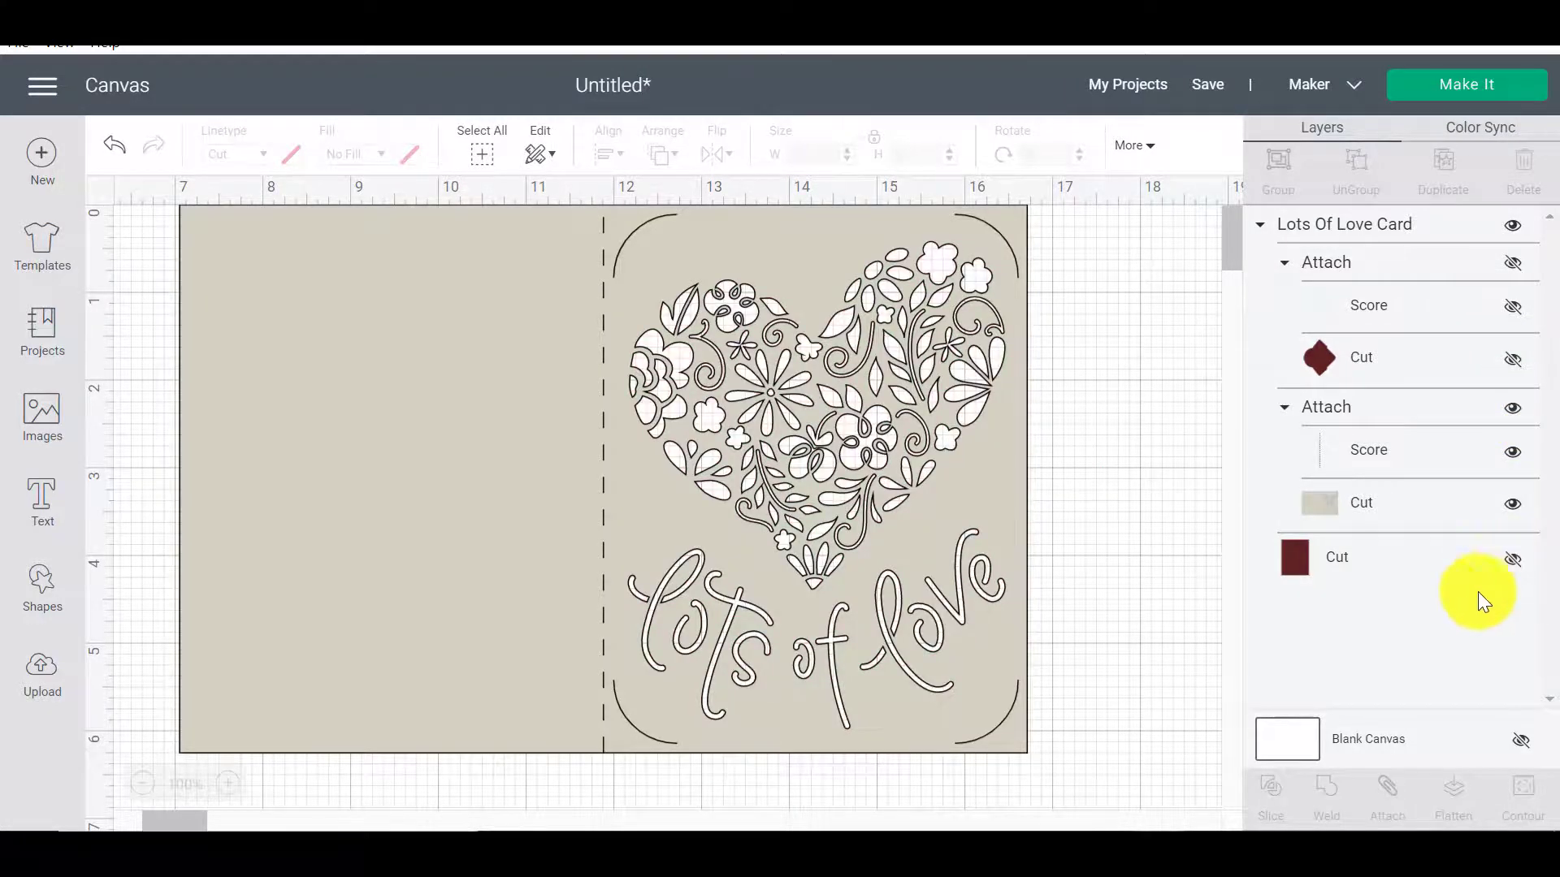
{"action": "left_click", "coordinate": [1373, 510]}
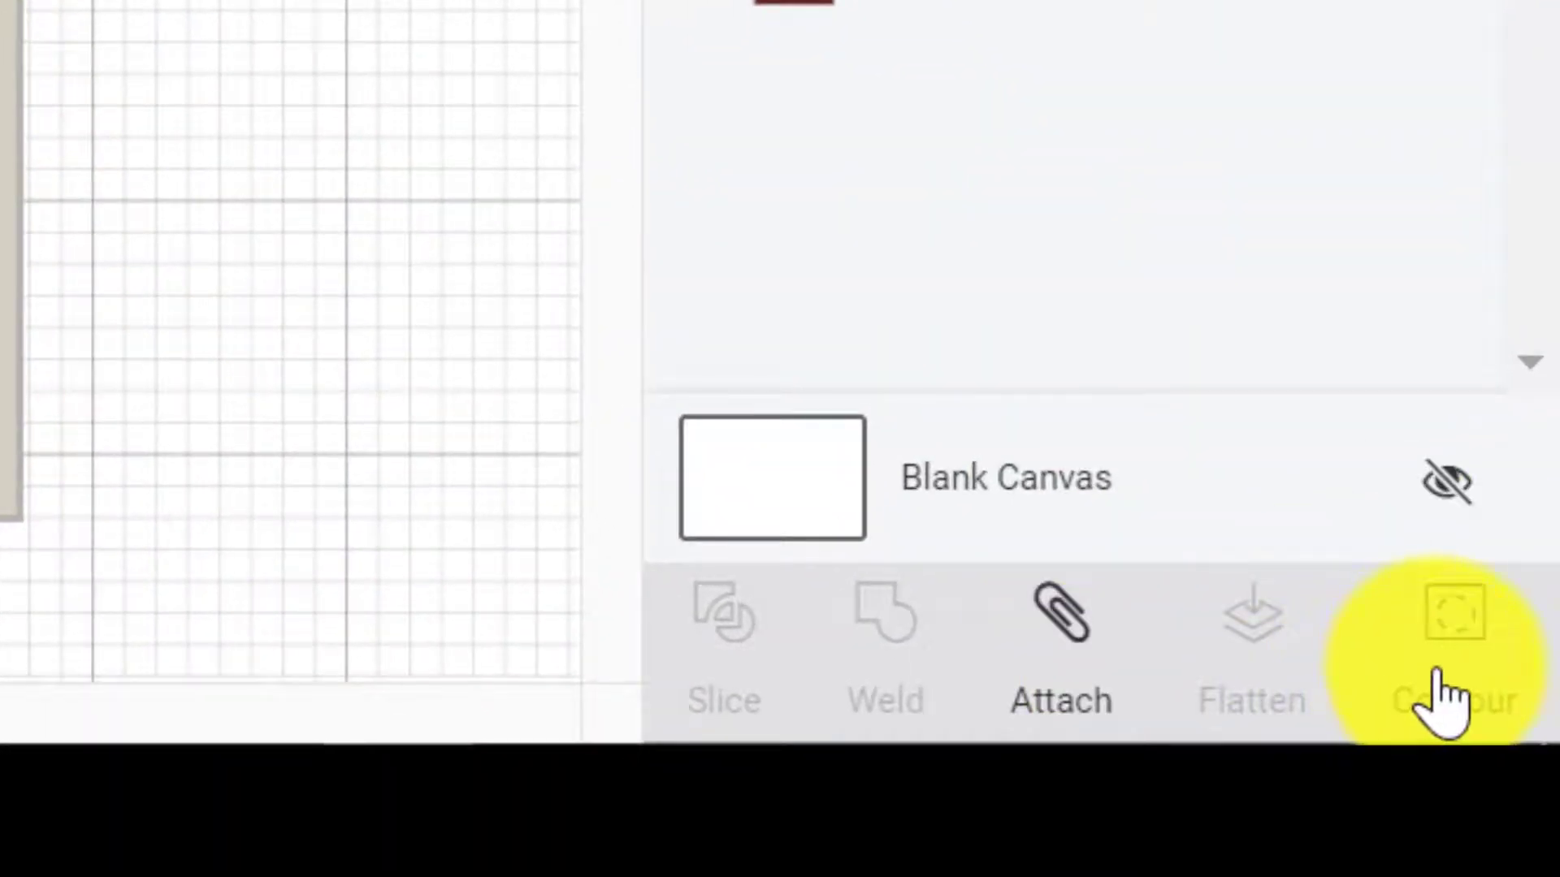
Open Hide Contour for the card and turn off the cuts for the t, f and l letters.
{"action": "left_click", "coordinate": [1430, 703]}
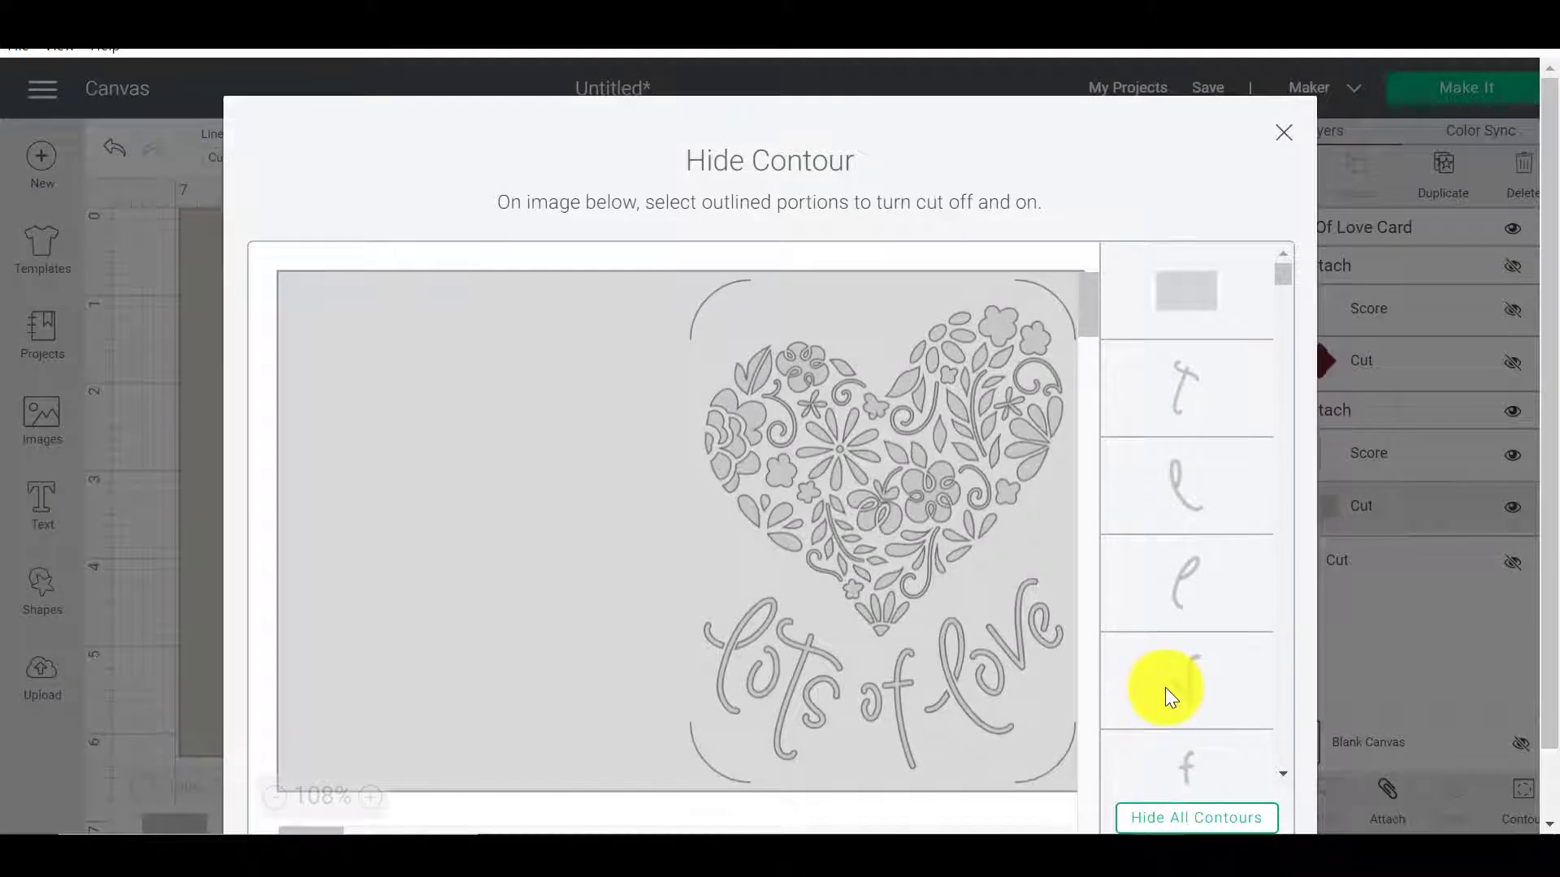
{"action": "left_click", "coordinate": [1183, 374]}
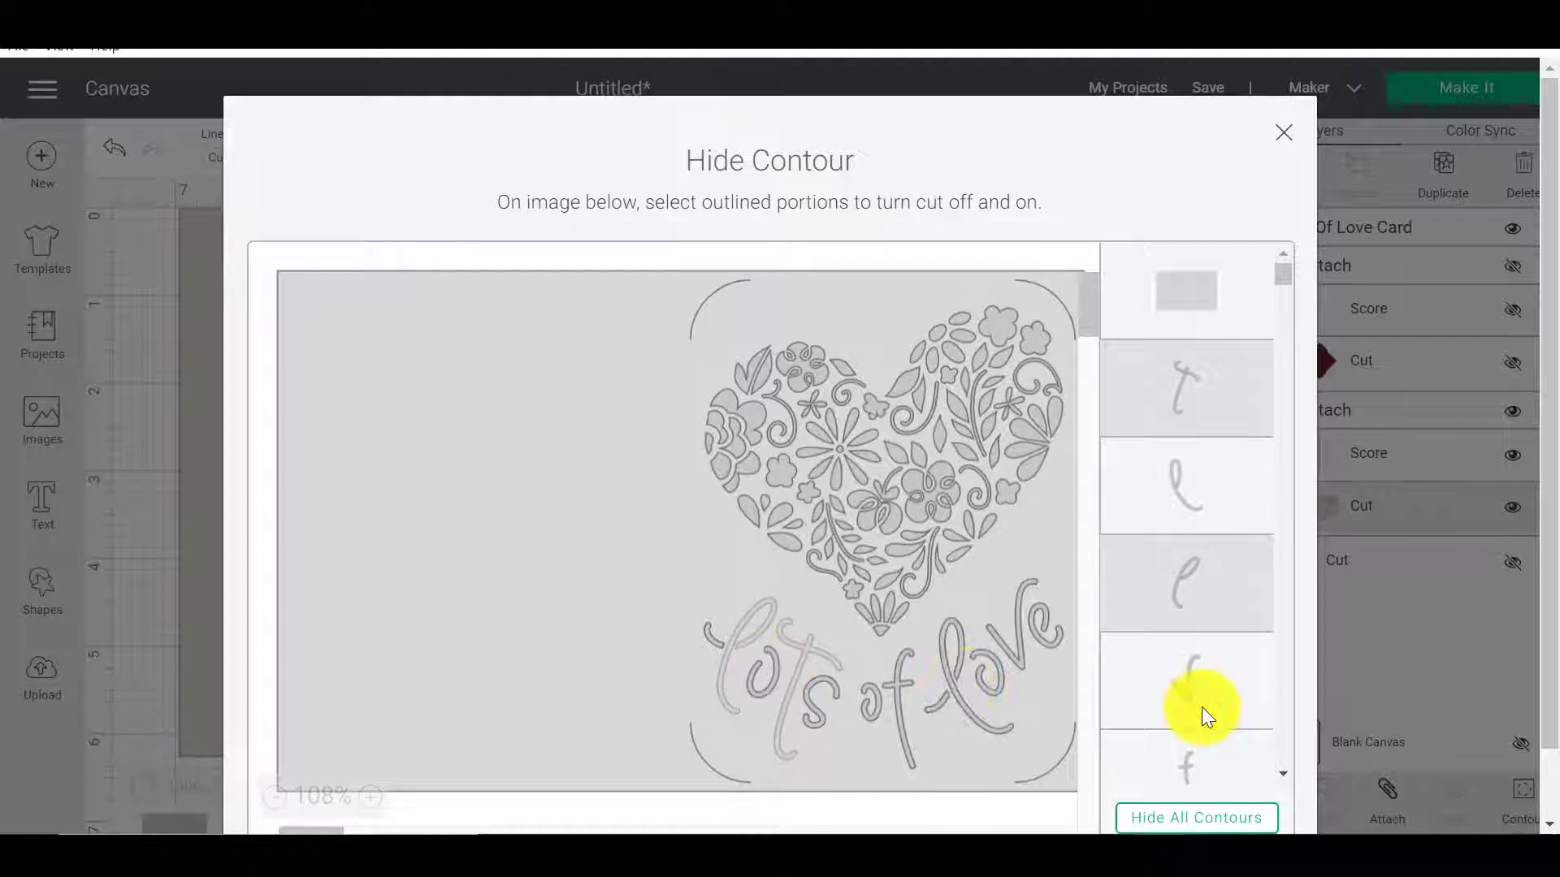
{"action": "left_click", "coordinate": [899, 709]}
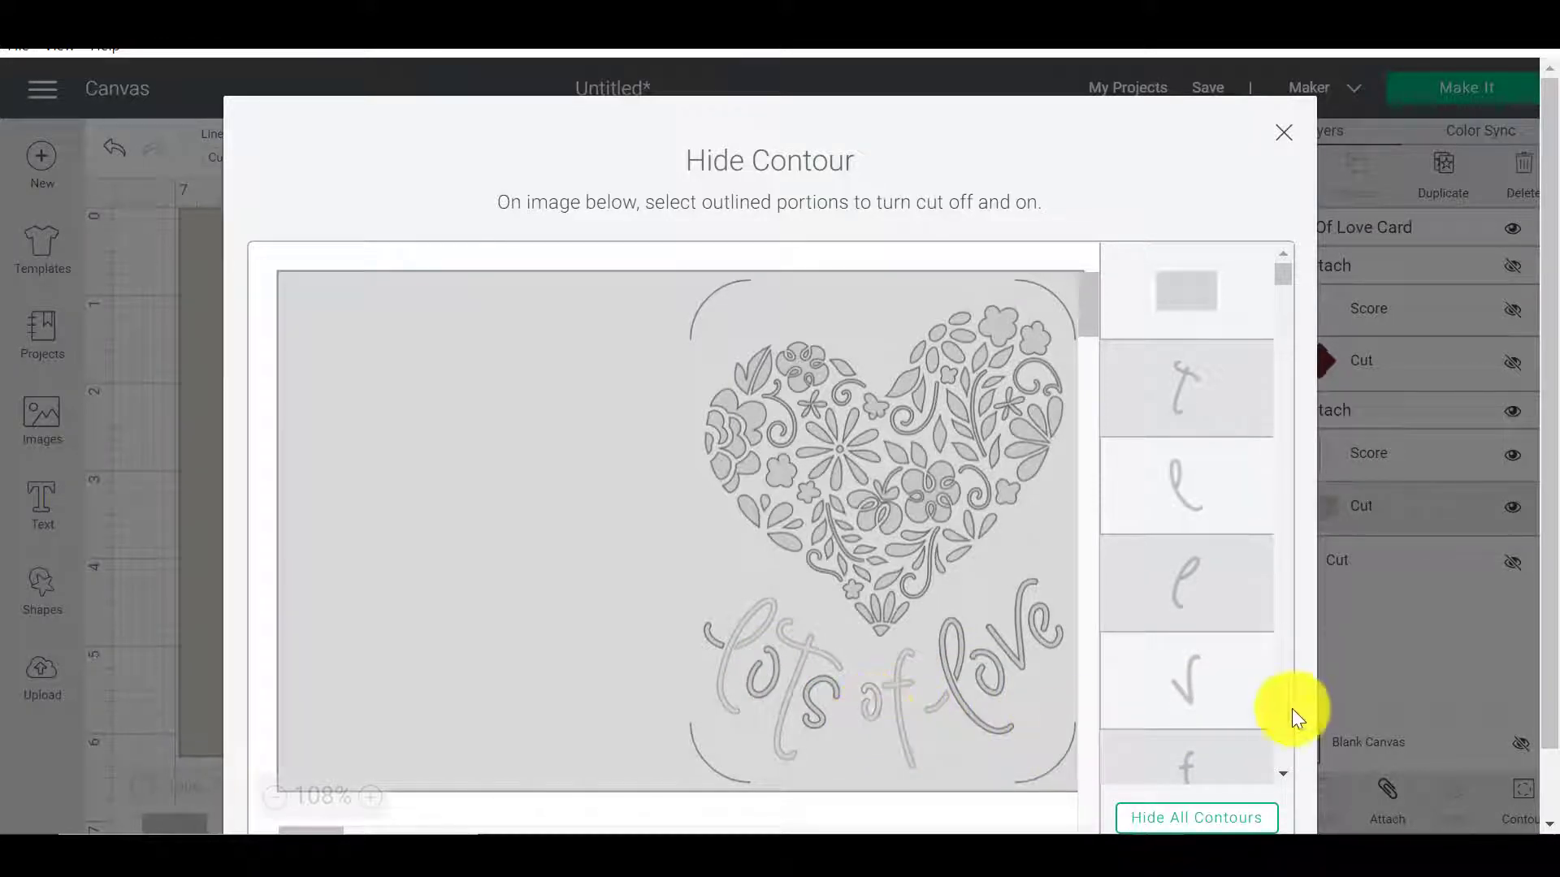
{"action": "left_click", "coordinate": [1163, 510]}
{"action": "scroll", "coordinate": [1170, 592], "scroll_direction": "down", "scroll_amount": 4}
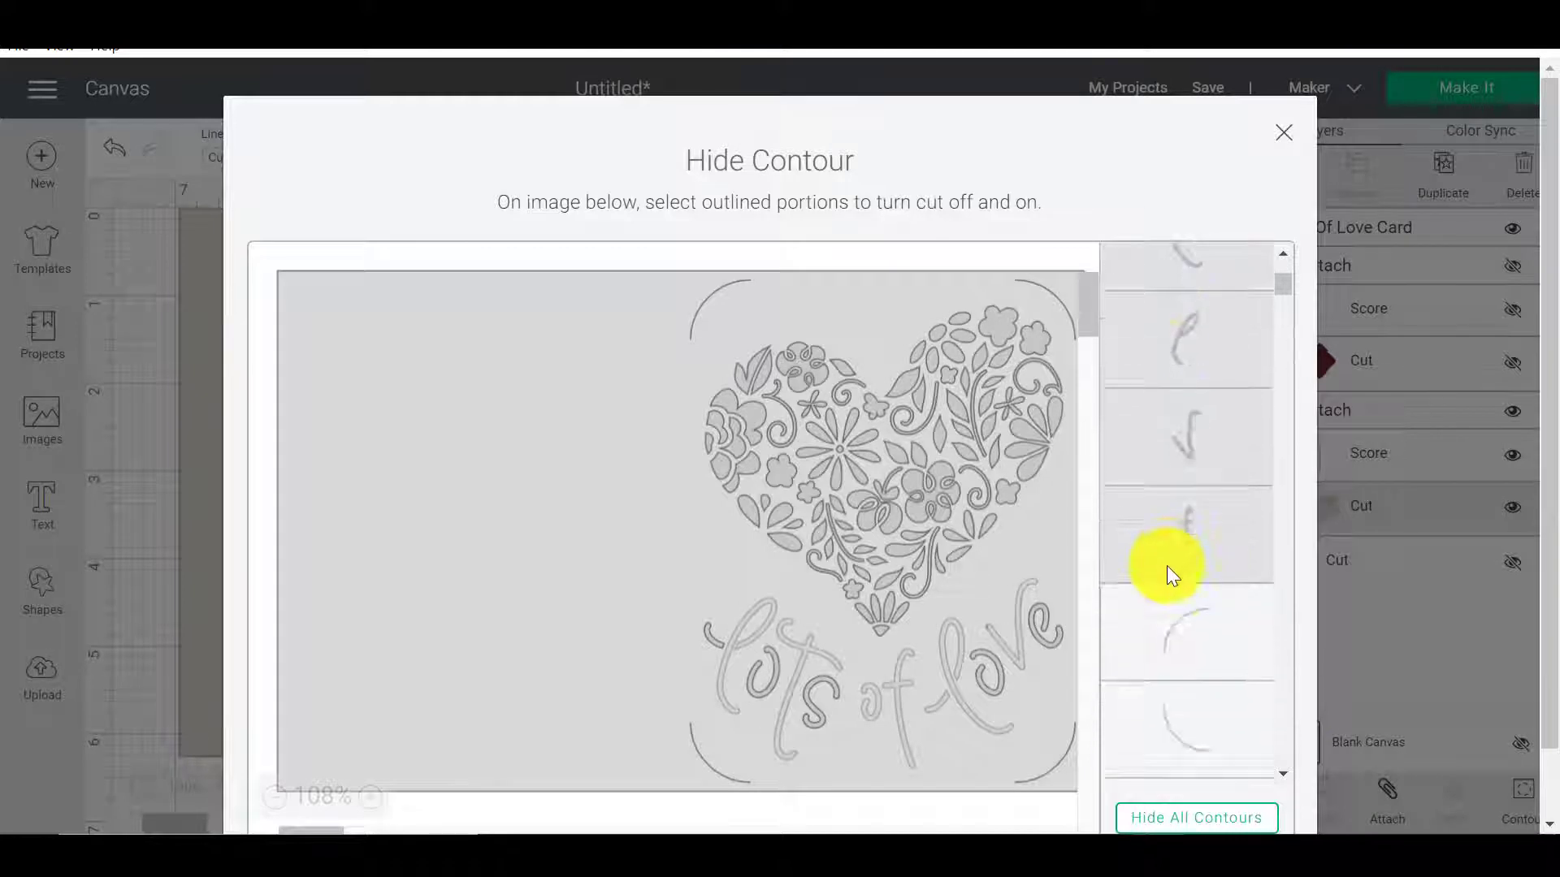
{"action": "scroll", "coordinate": [1173, 674], "scroll_direction": "down", "scroll_amount": 8}
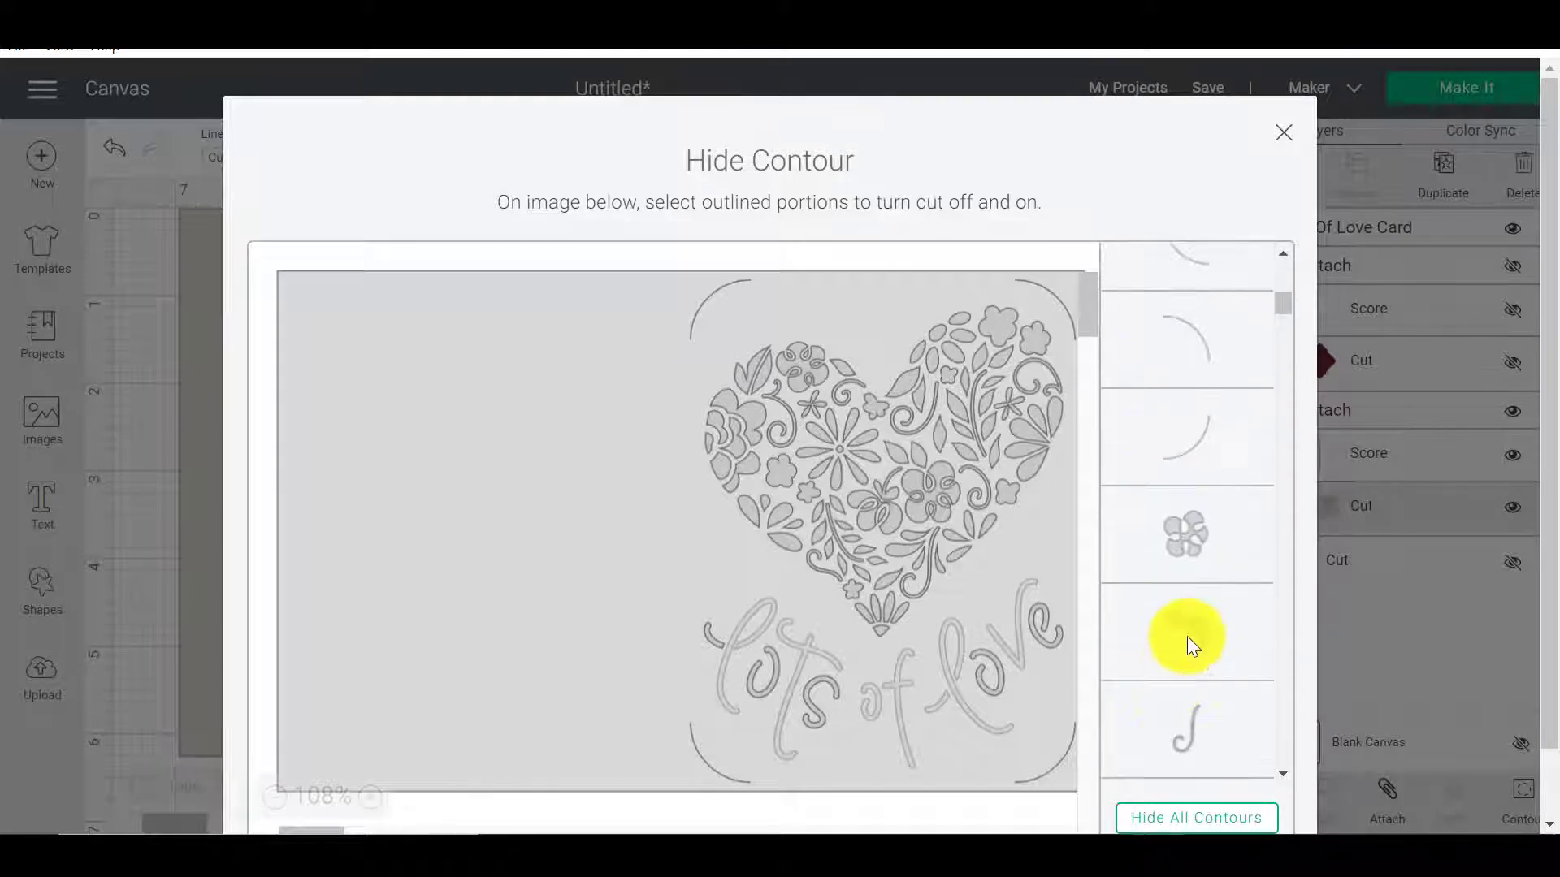
{"action": "scroll", "coordinate": [1192, 606], "scroll_direction": "down", "scroll_amount": 6}
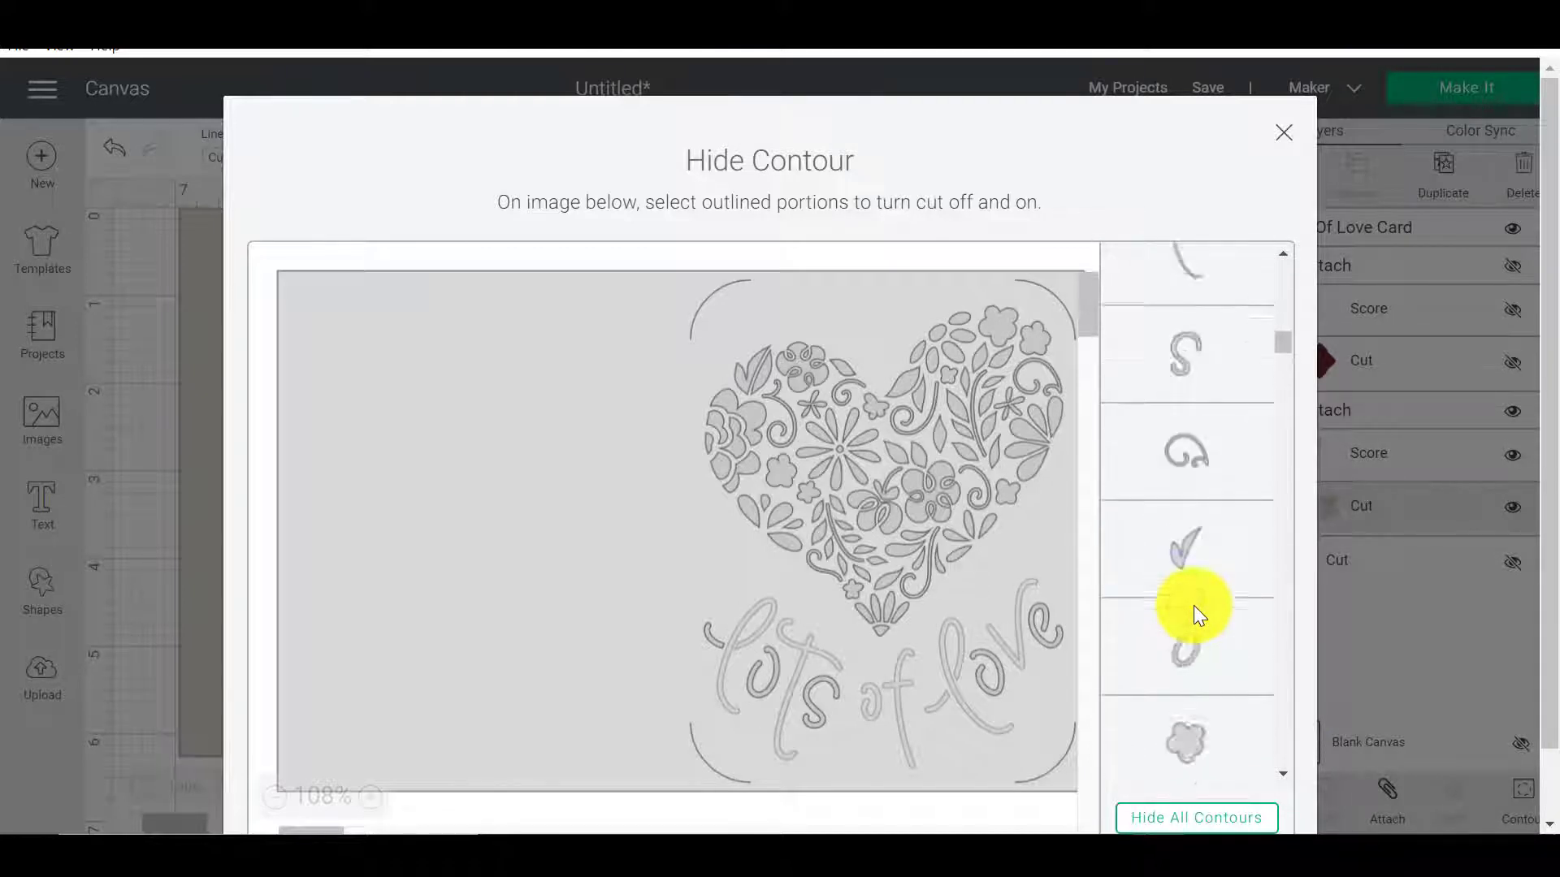
Turn off the remaining lettering cuts: the s, the J-shaped contour, the e and ve.
{"action": "left_click", "coordinate": [1222, 467]}
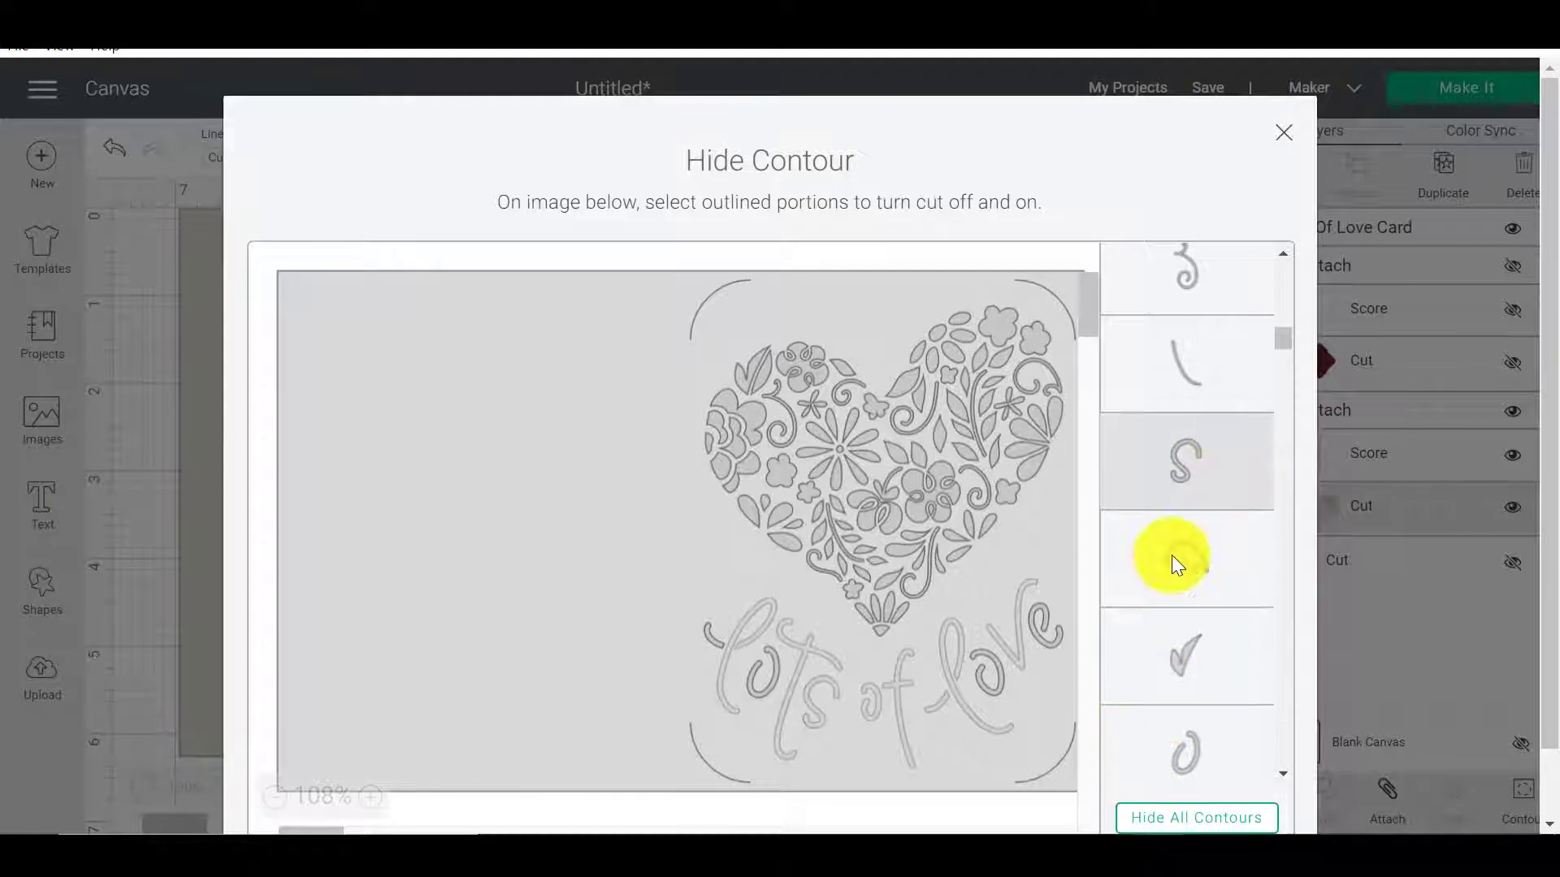
{"action": "left_click", "coordinate": [1201, 757]}
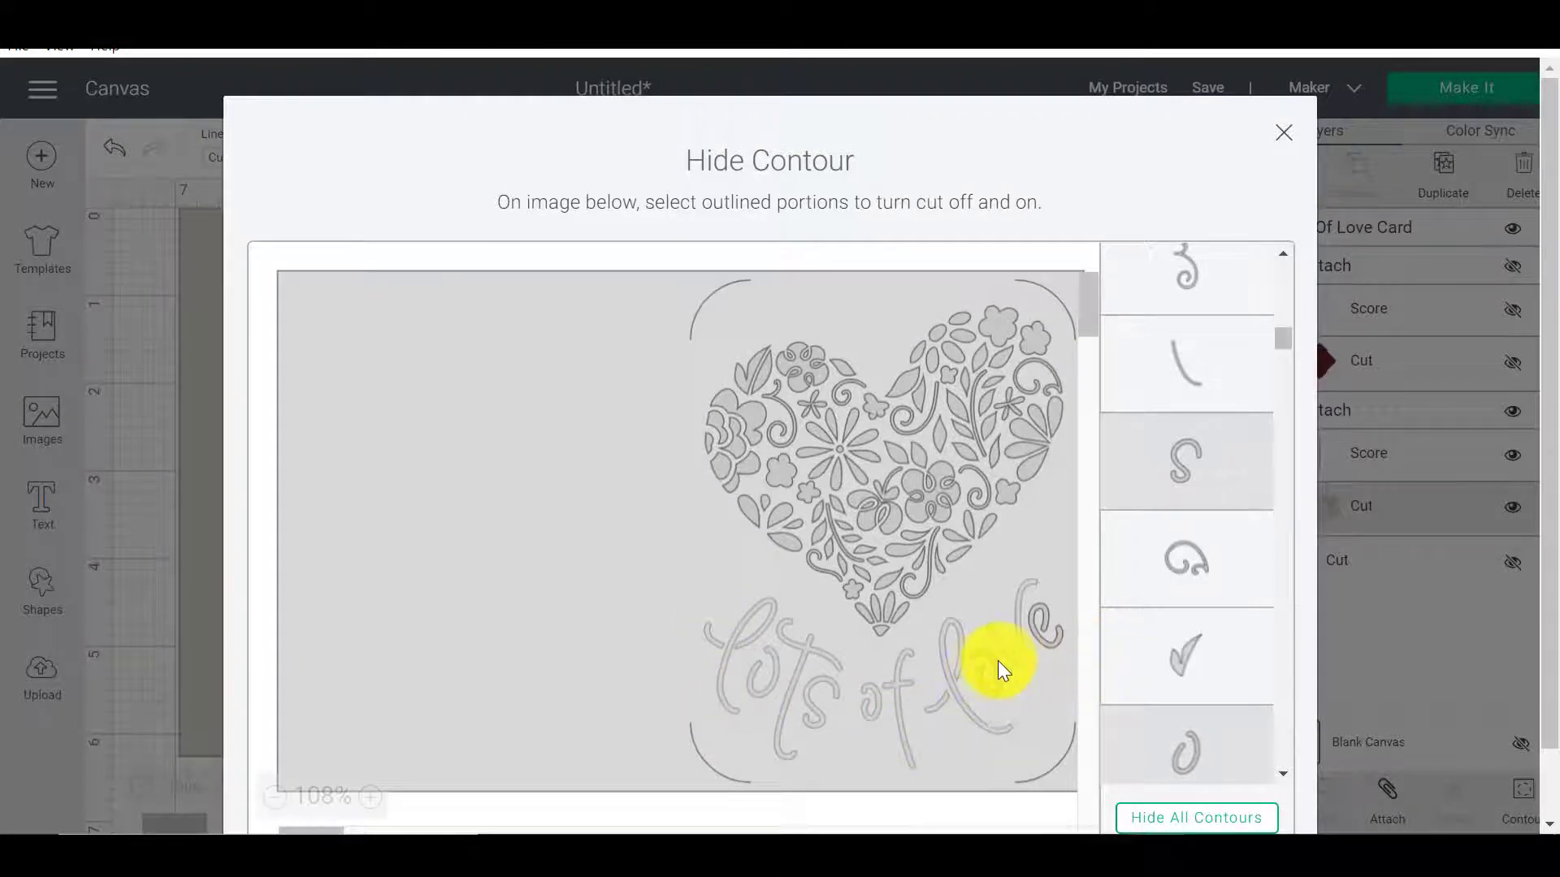
{"action": "left_click", "coordinate": [1045, 617]}
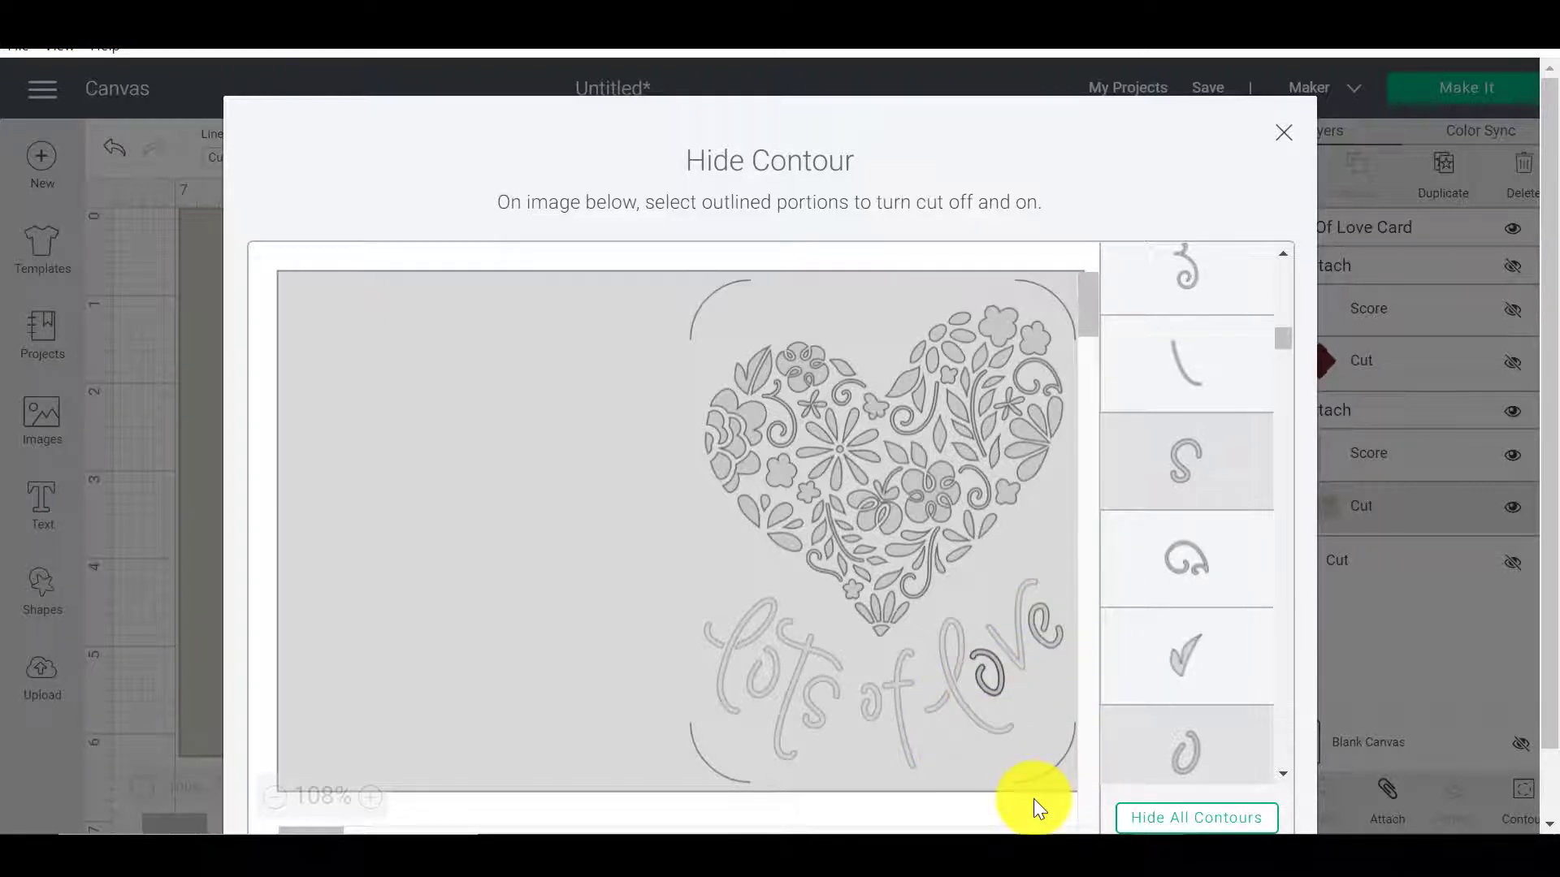
{"action": "left_click", "coordinate": [1046, 640]}
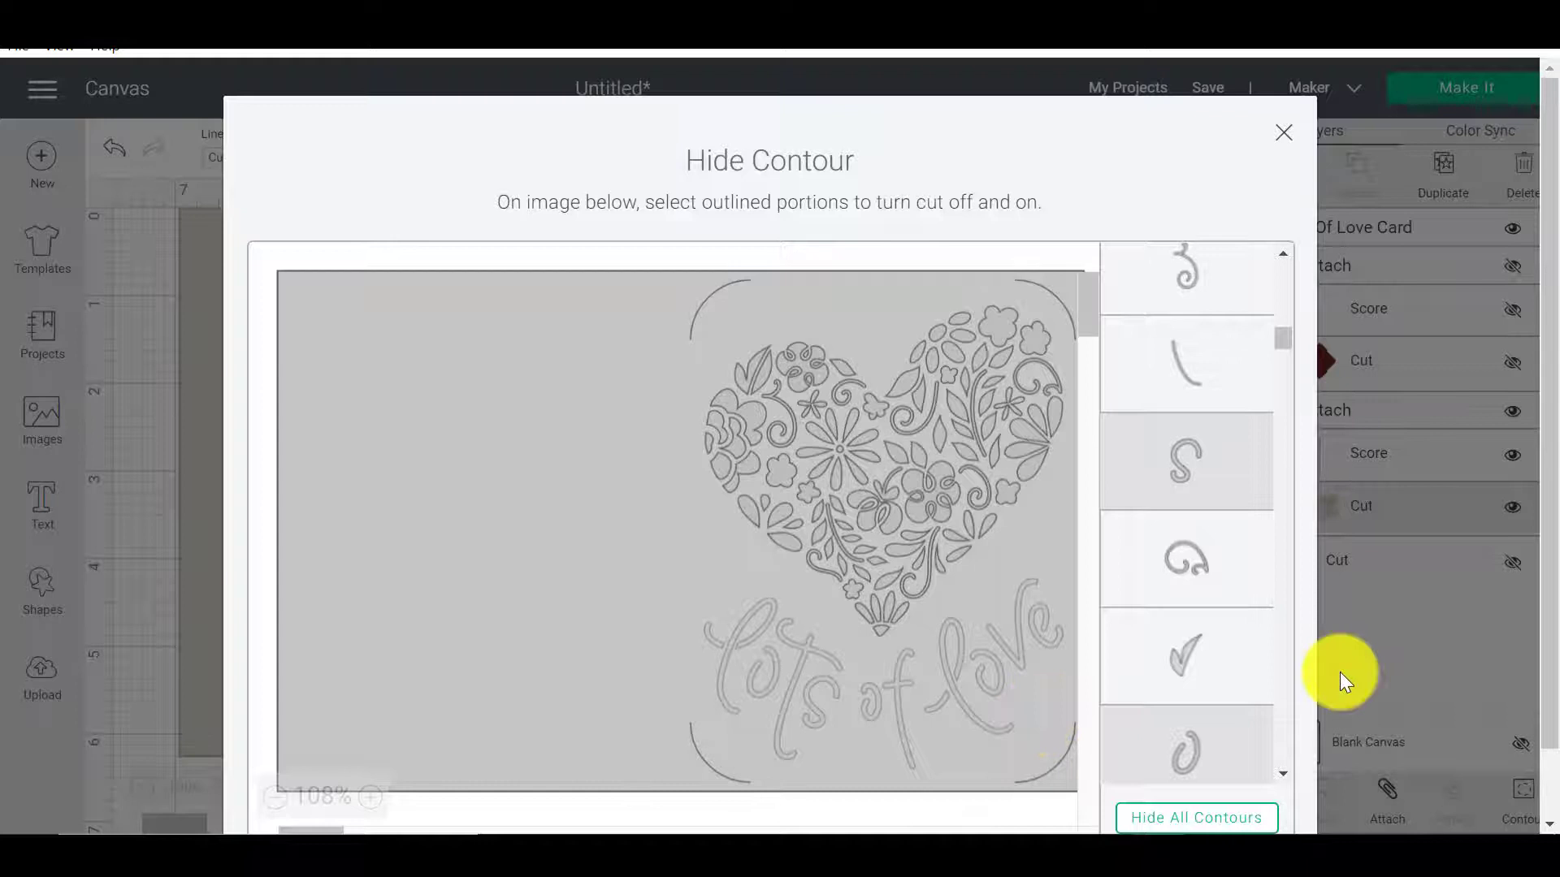
{"action": "scroll", "coordinate": [1250, 616], "scroll_direction": "down", "scroll_amount": 7}
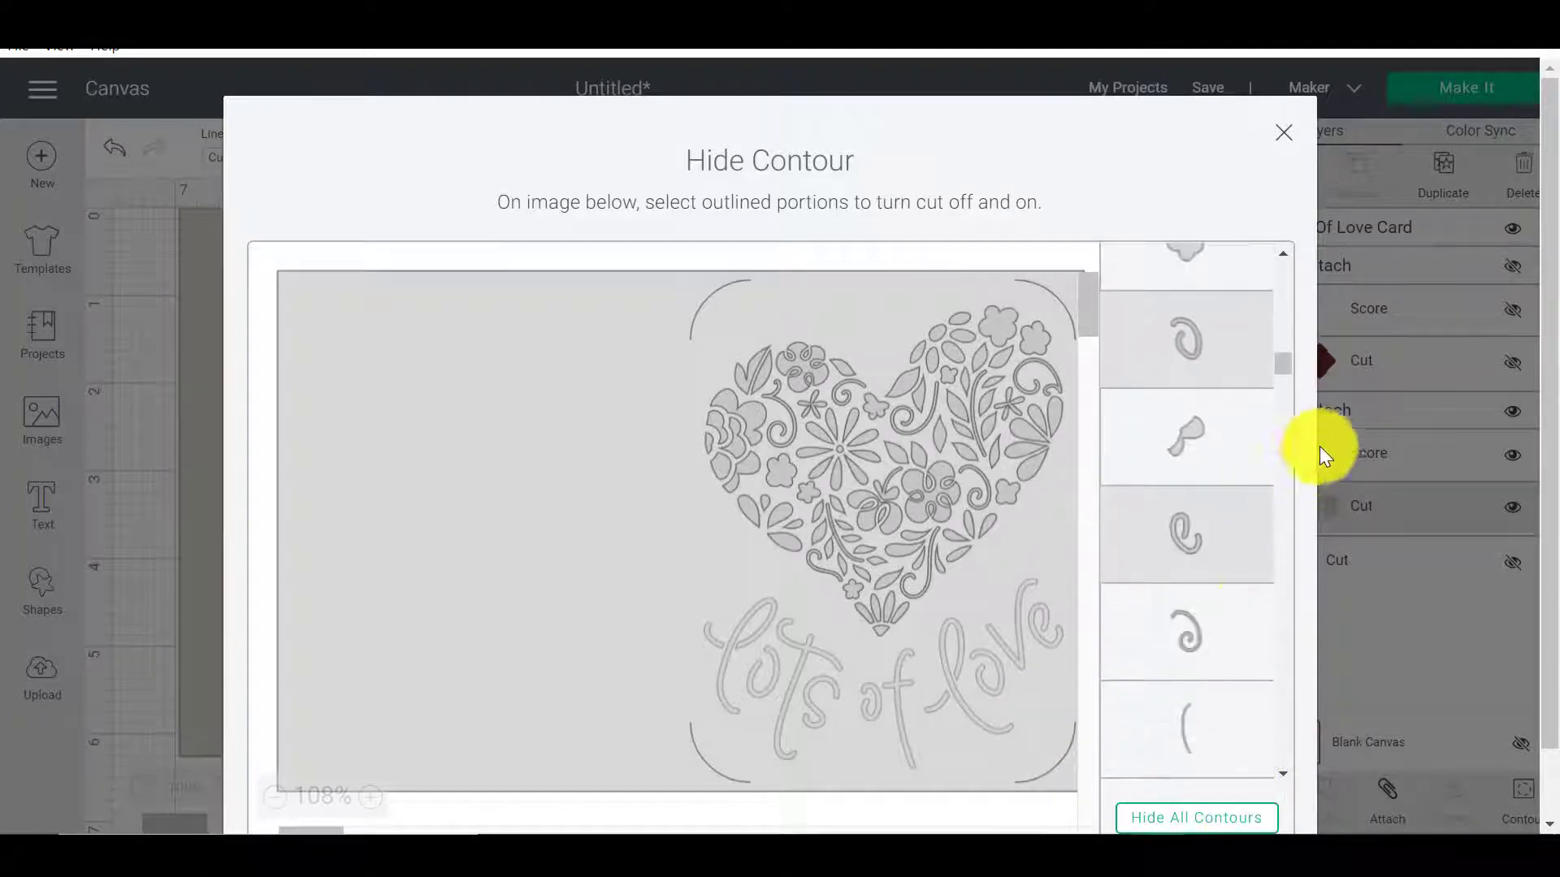
{"action": "triple_click", "coordinate": [1157, 182]}
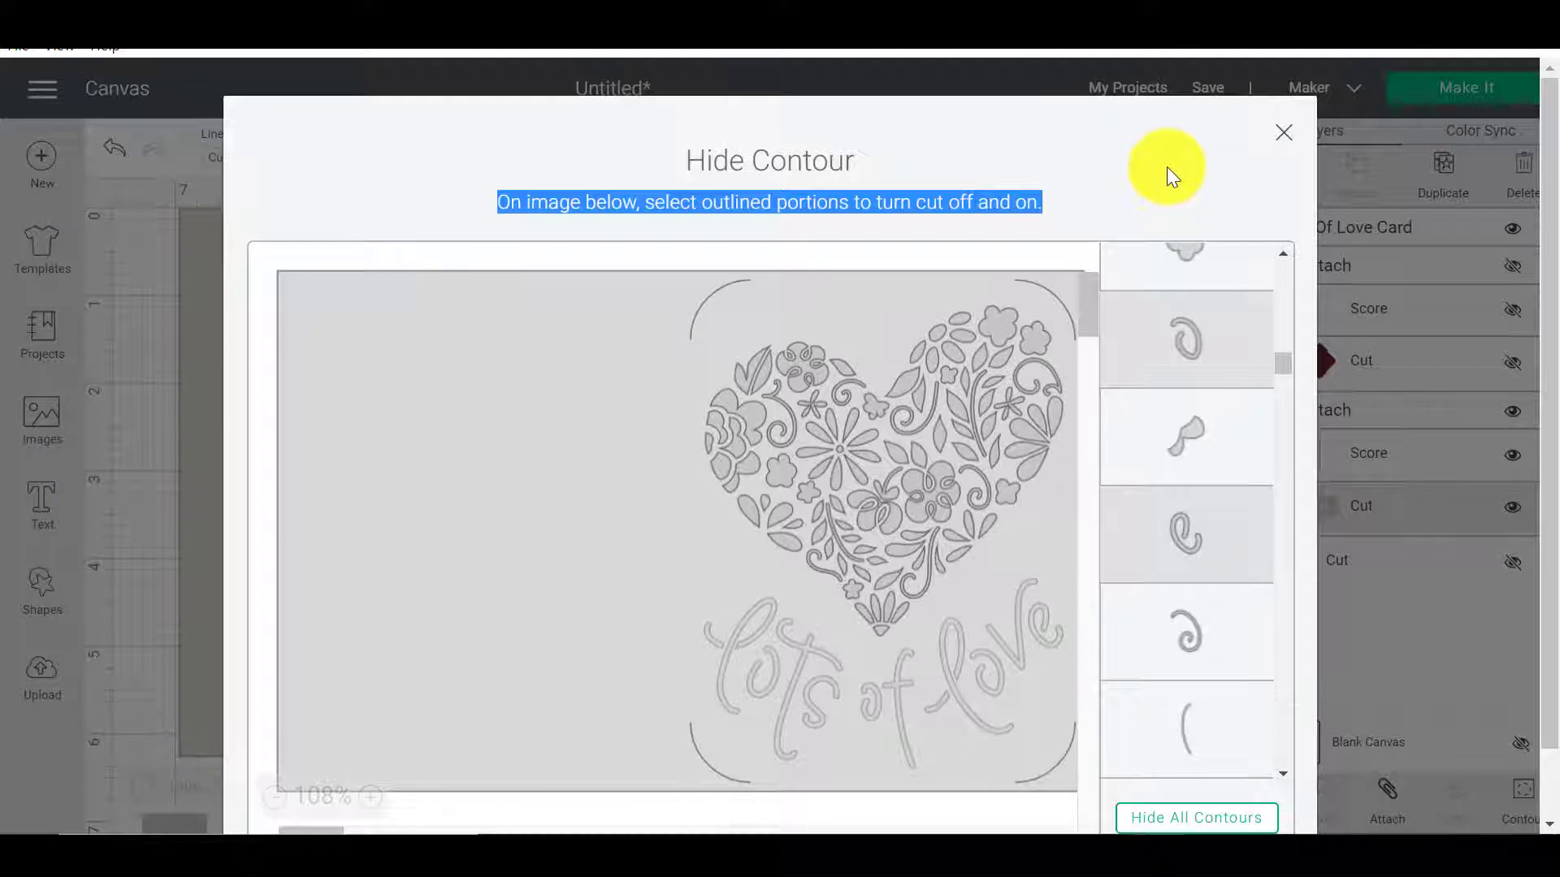
Close the Hide Contour editor and marquee-select the whole card design.
{"action": "left_click", "coordinate": [1283, 131]}
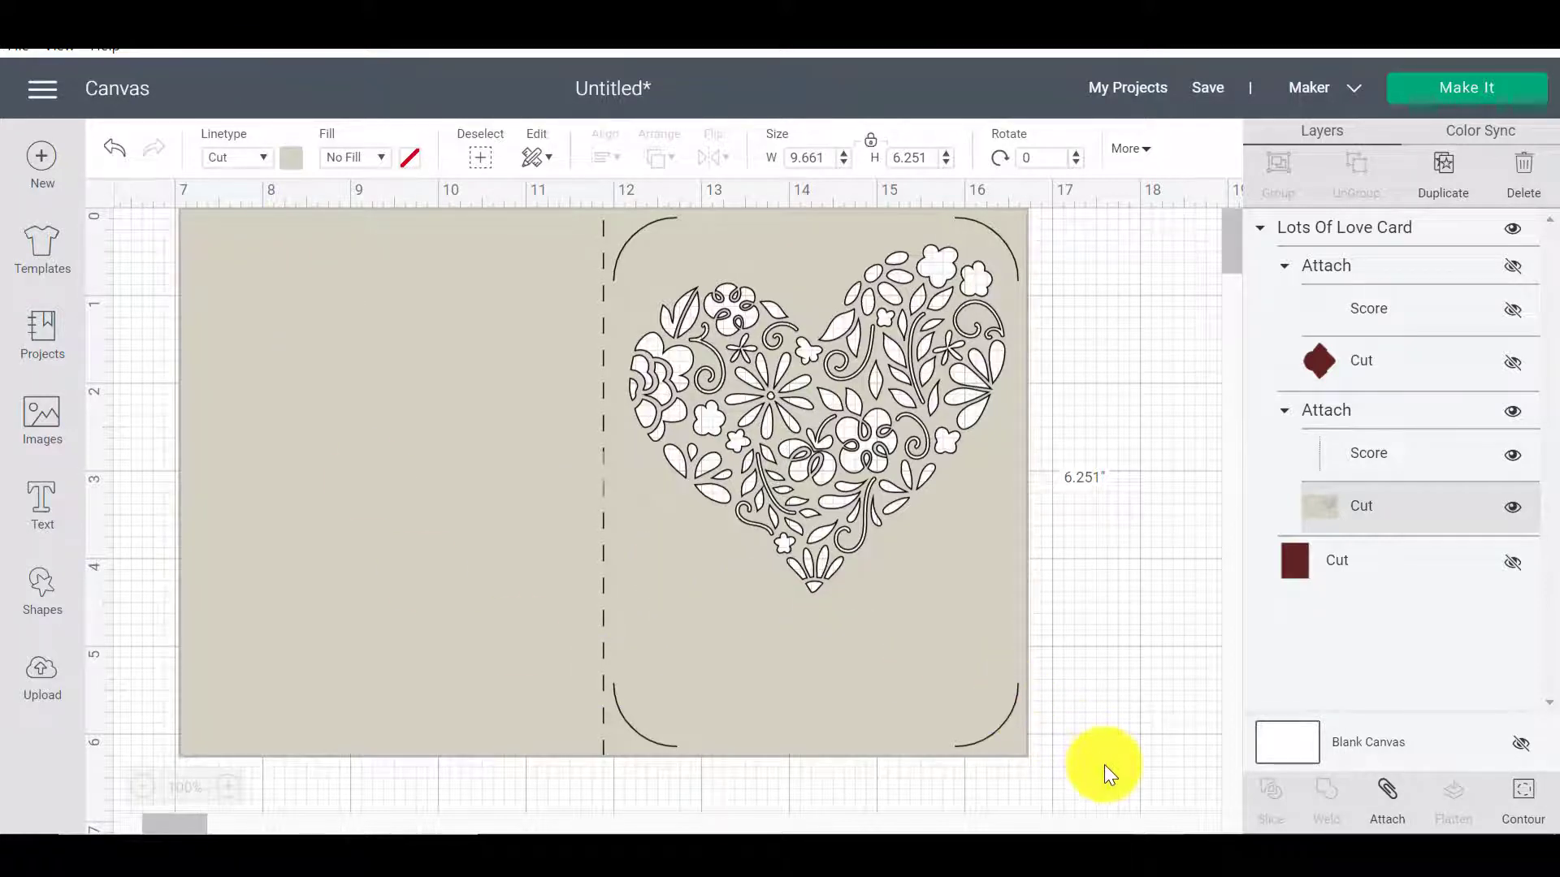
{"action": "left_click_drag", "start_coordinate": [1104, 763], "coordinate": [120, 237]}
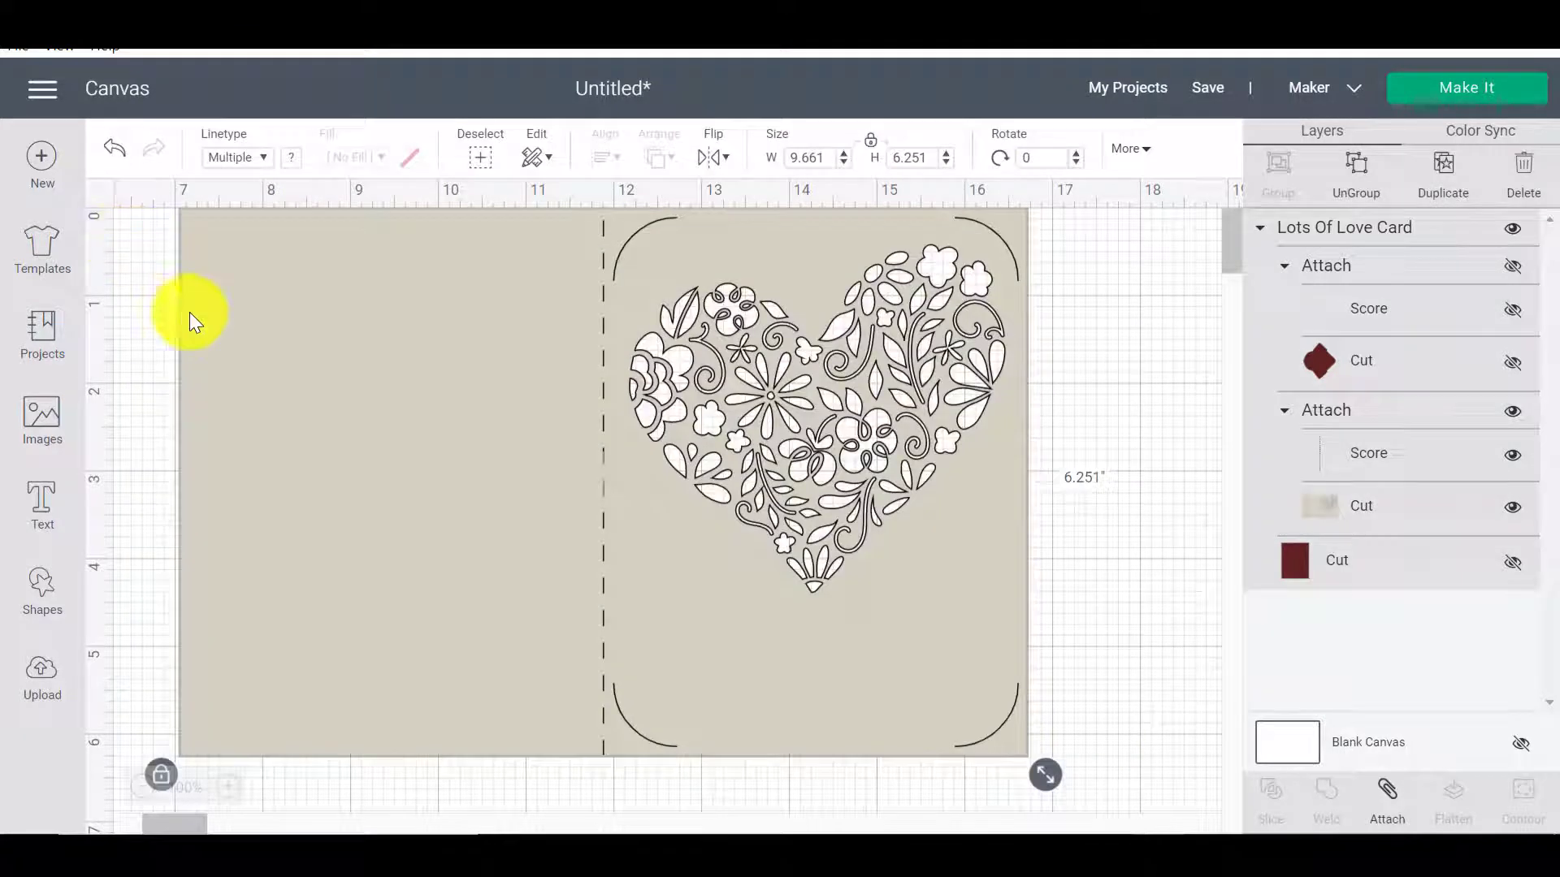
Hide the card, then insert the uploaded Cricut logo enlarged to 9.431 × 5.031 in.
{"action": "left_click", "coordinate": [1512, 229]}
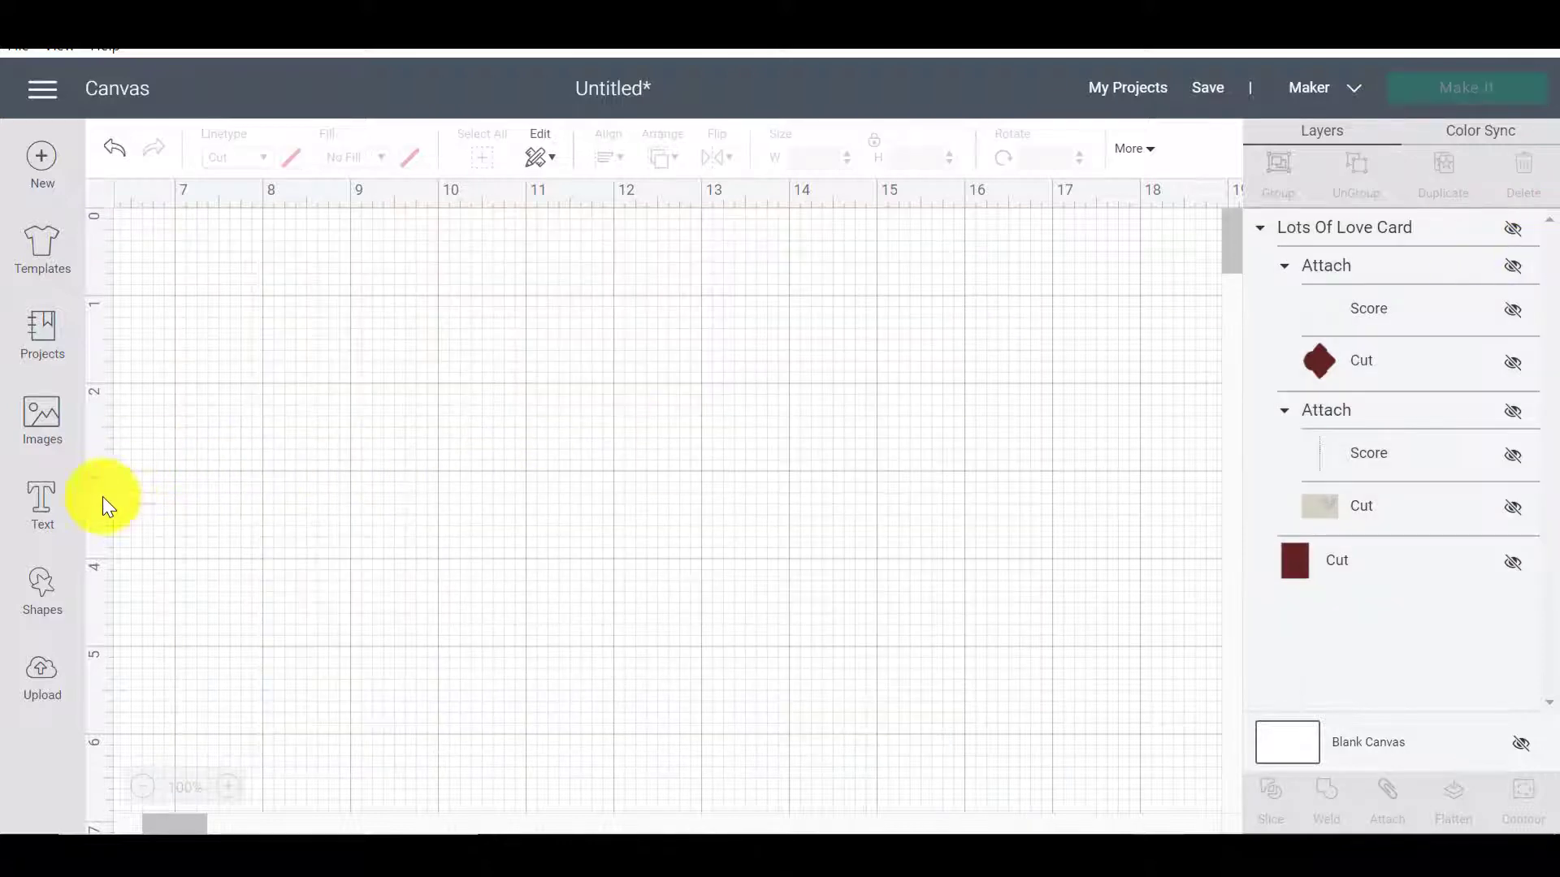
{"action": "left_click", "coordinate": [41, 673]}
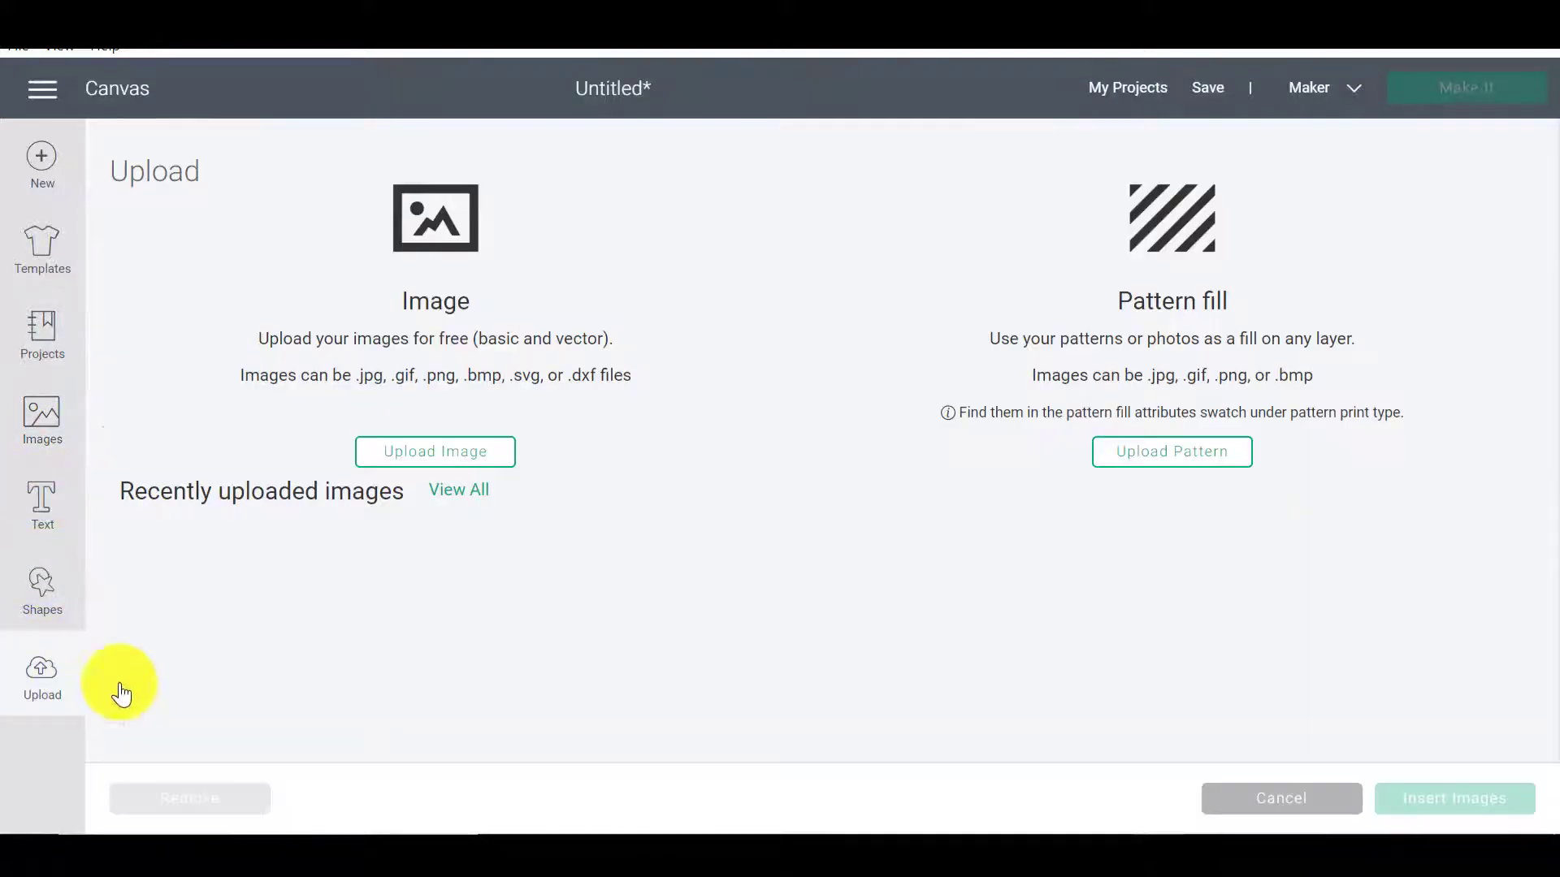
{"action": "scroll", "coordinate": [746, 387], "scroll_direction": "down", "scroll_amount": 2}
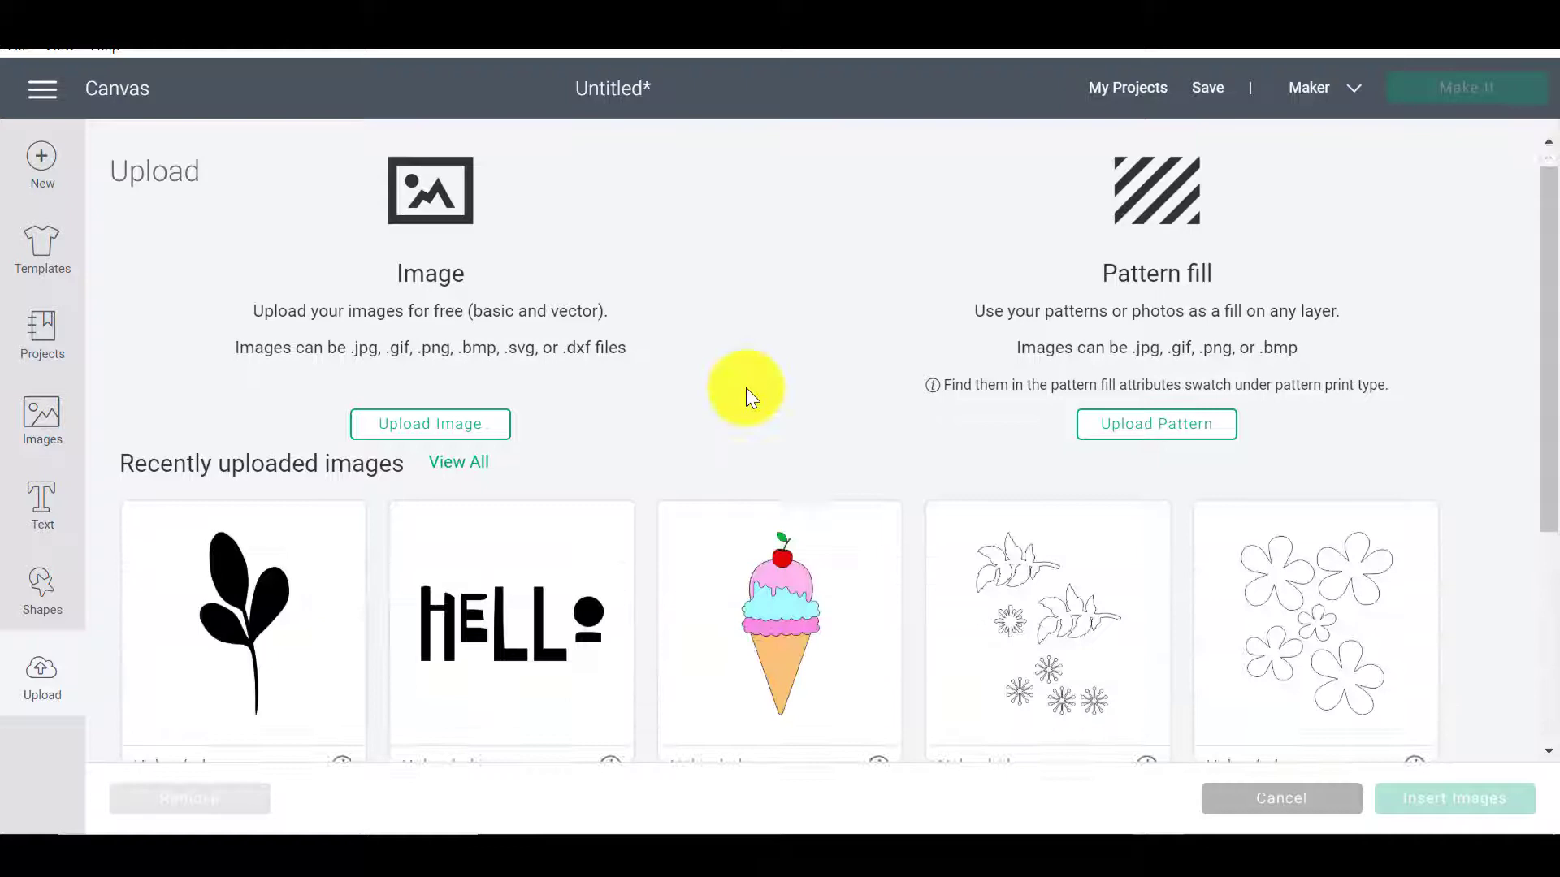
{"action": "scroll", "coordinate": [746, 387], "scroll_direction": "down", "scroll_amount": 5}
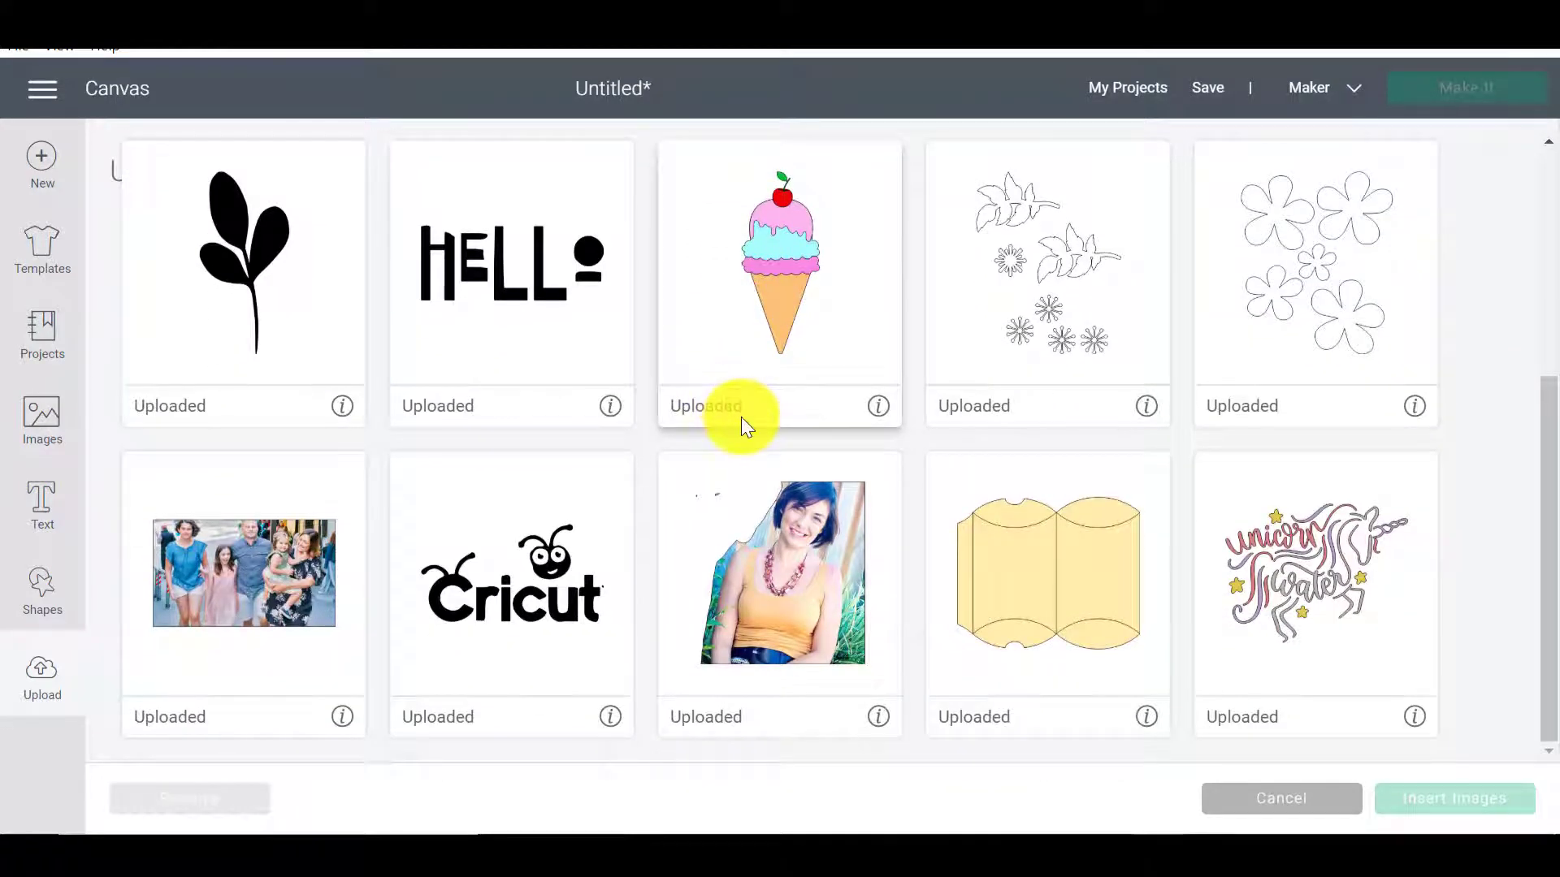
{"action": "left_click", "coordinate": [487, 582]}
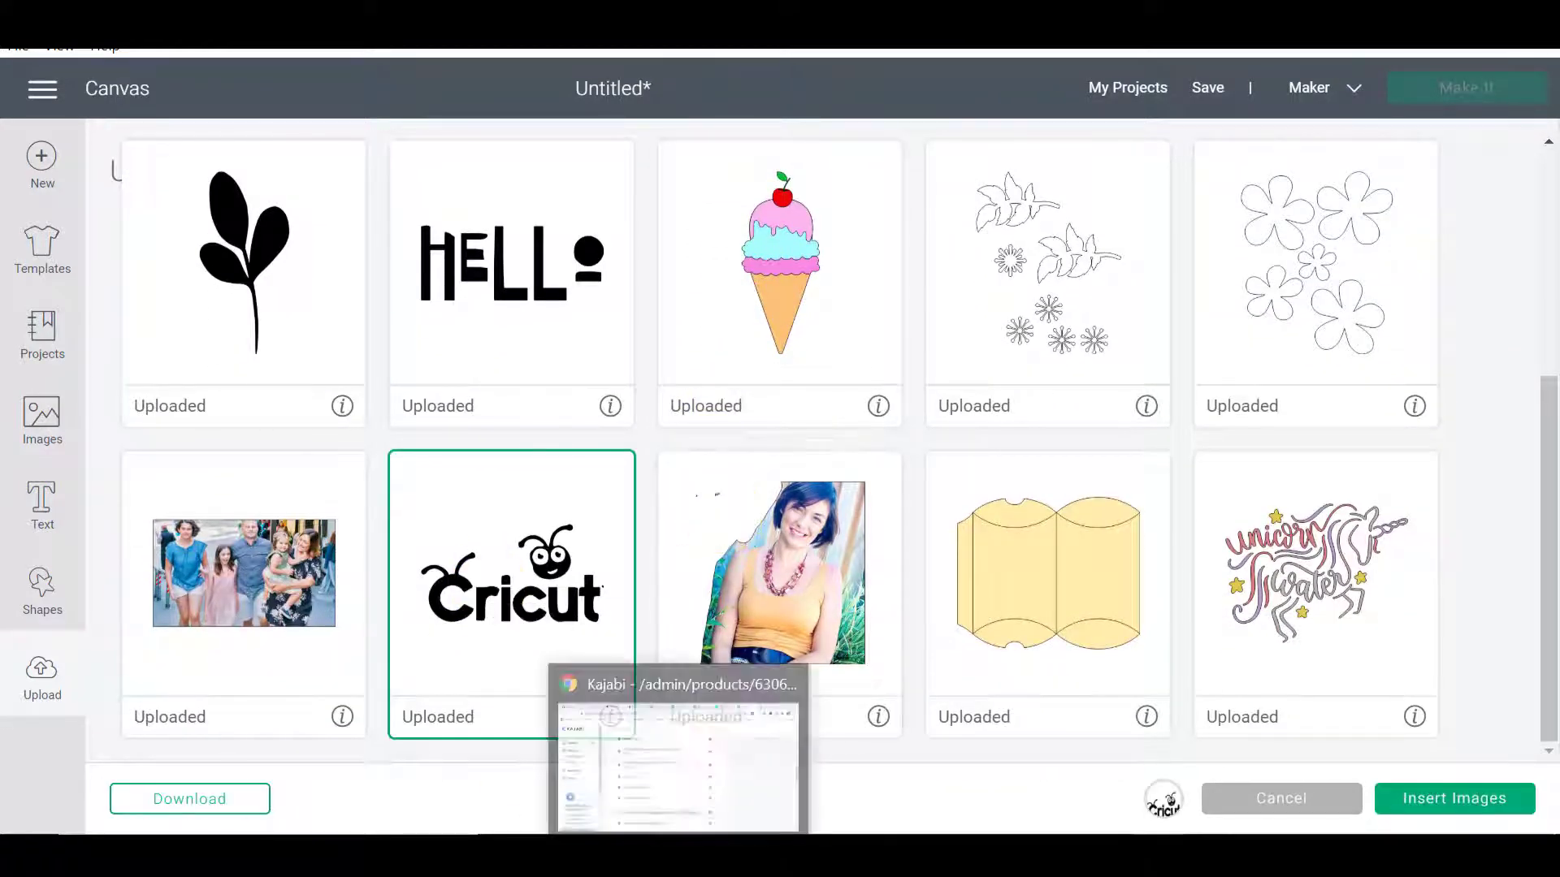
{"action": "left_click", "coordinate": [1436, 796]}
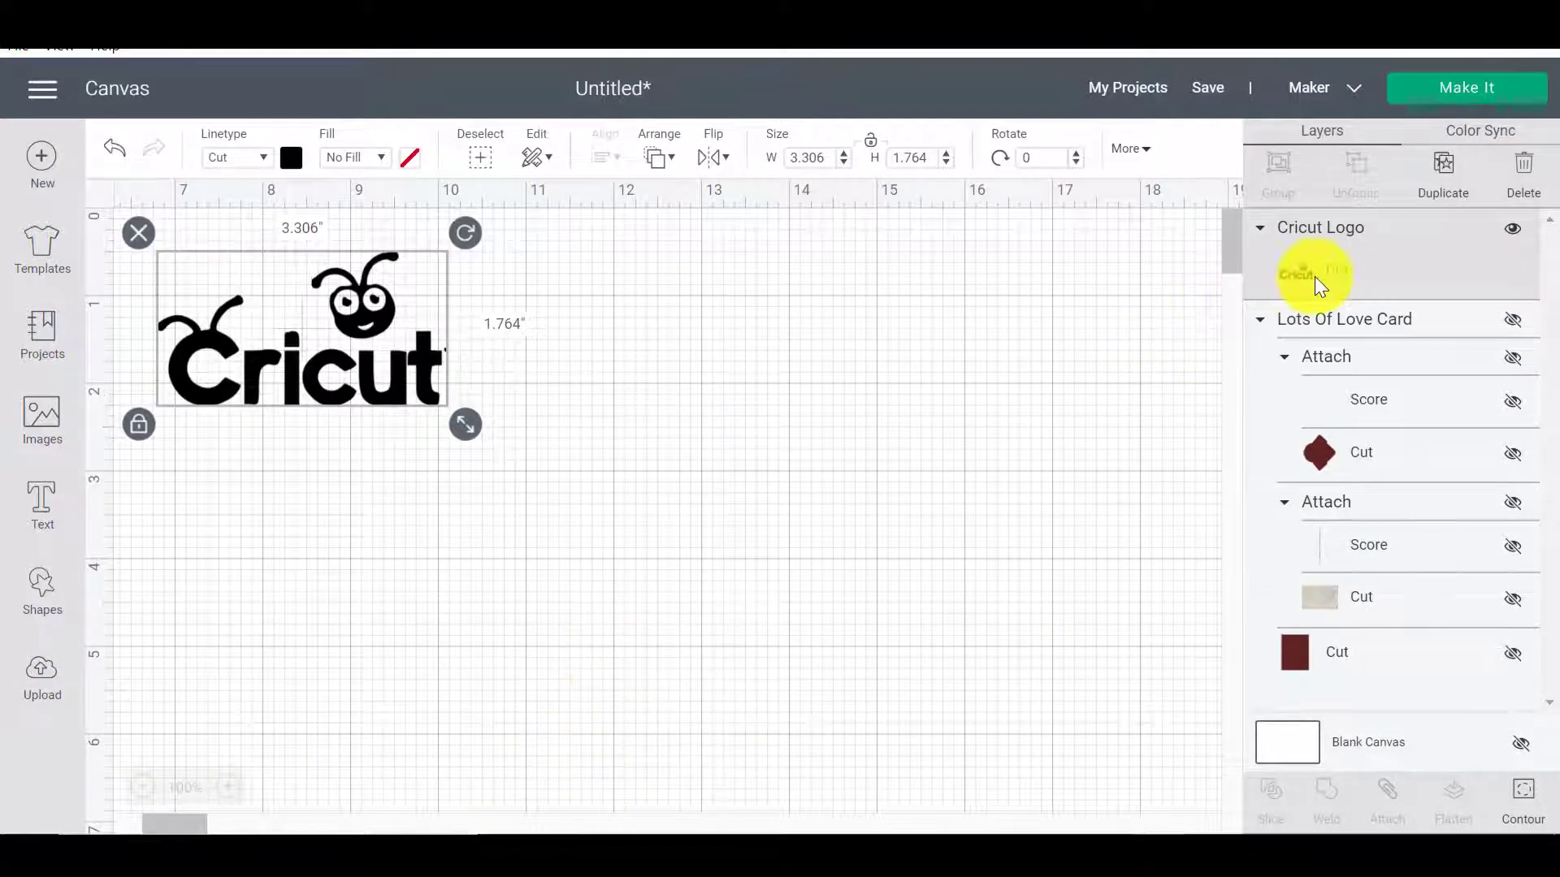
{"action": "left_click_drag", "start_coordinate": [464, 423], "coordinate": [1011, 593]}
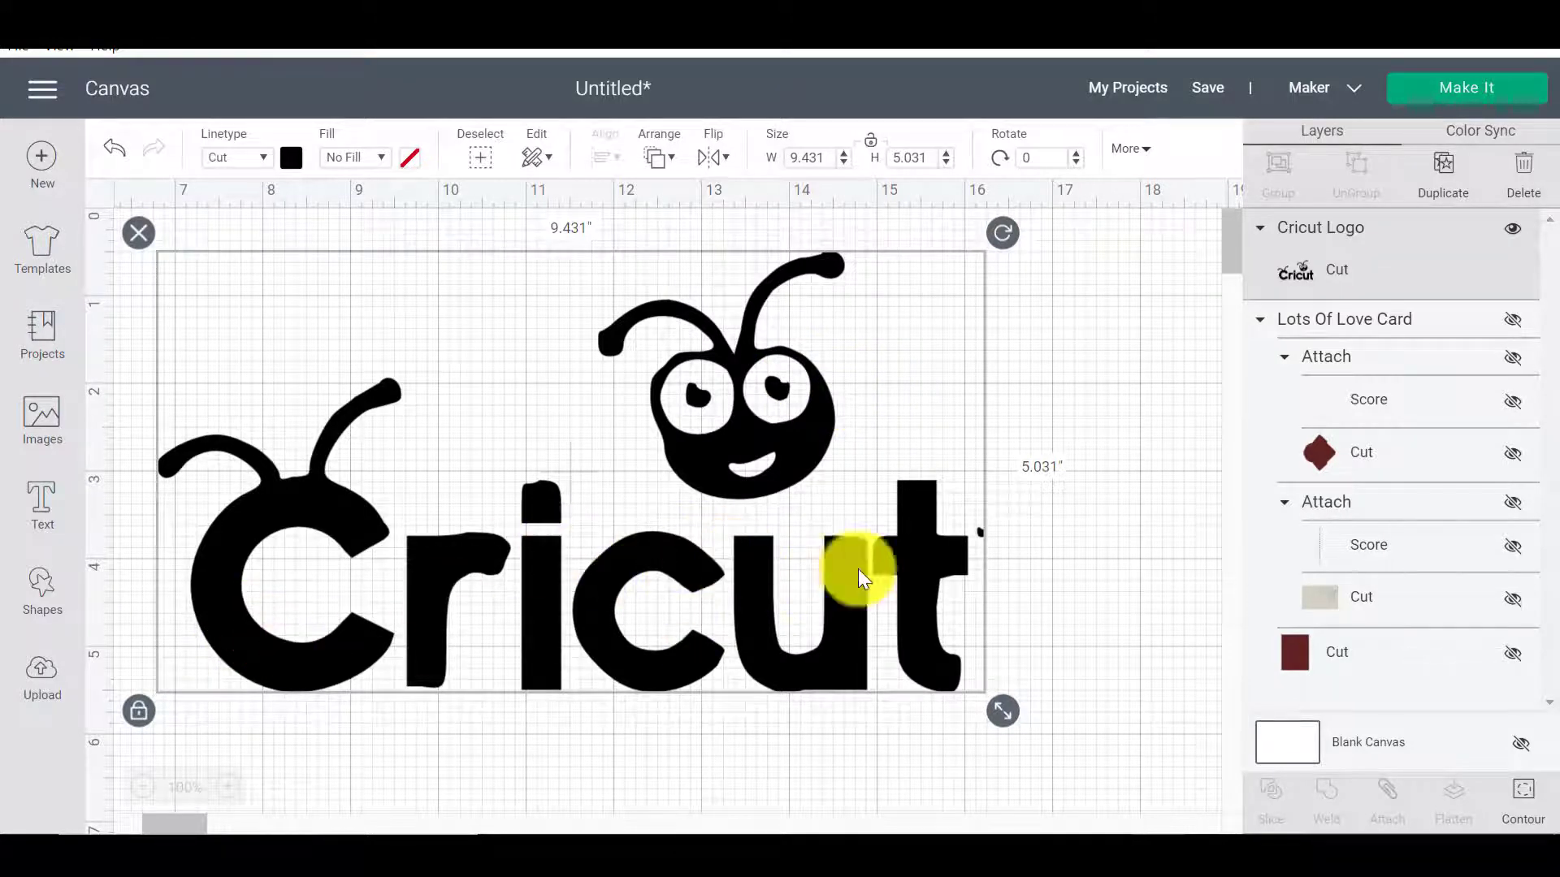
Add a circle from Shapes and place it over the logo's bug.
{"action": "left_click", "coordinate": [1080, 689]}
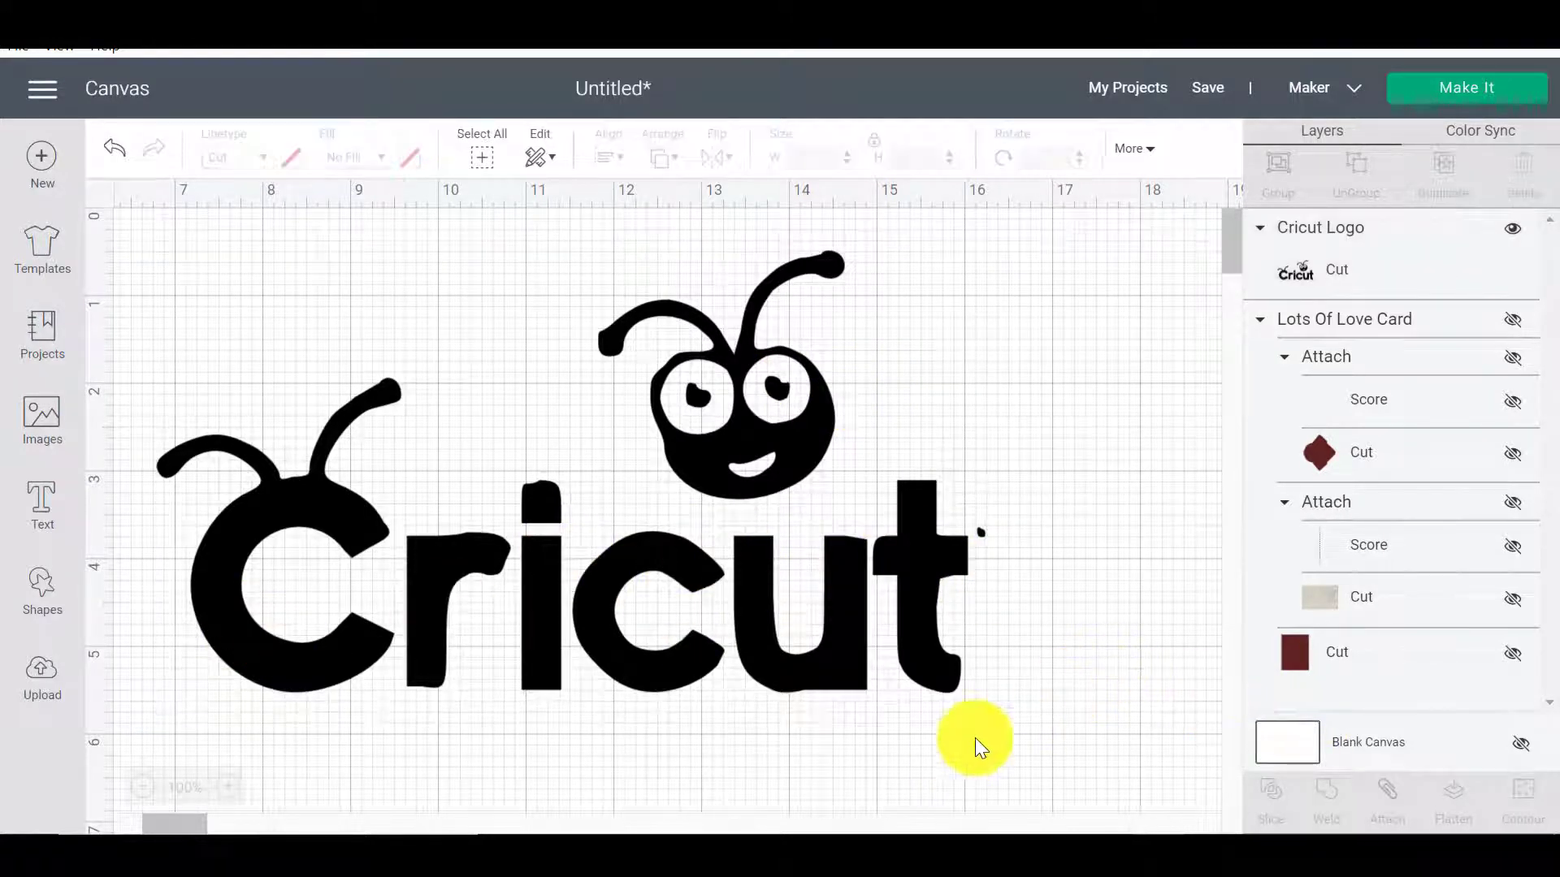
{"action": "left_click", "coordinate": [37, 597]}
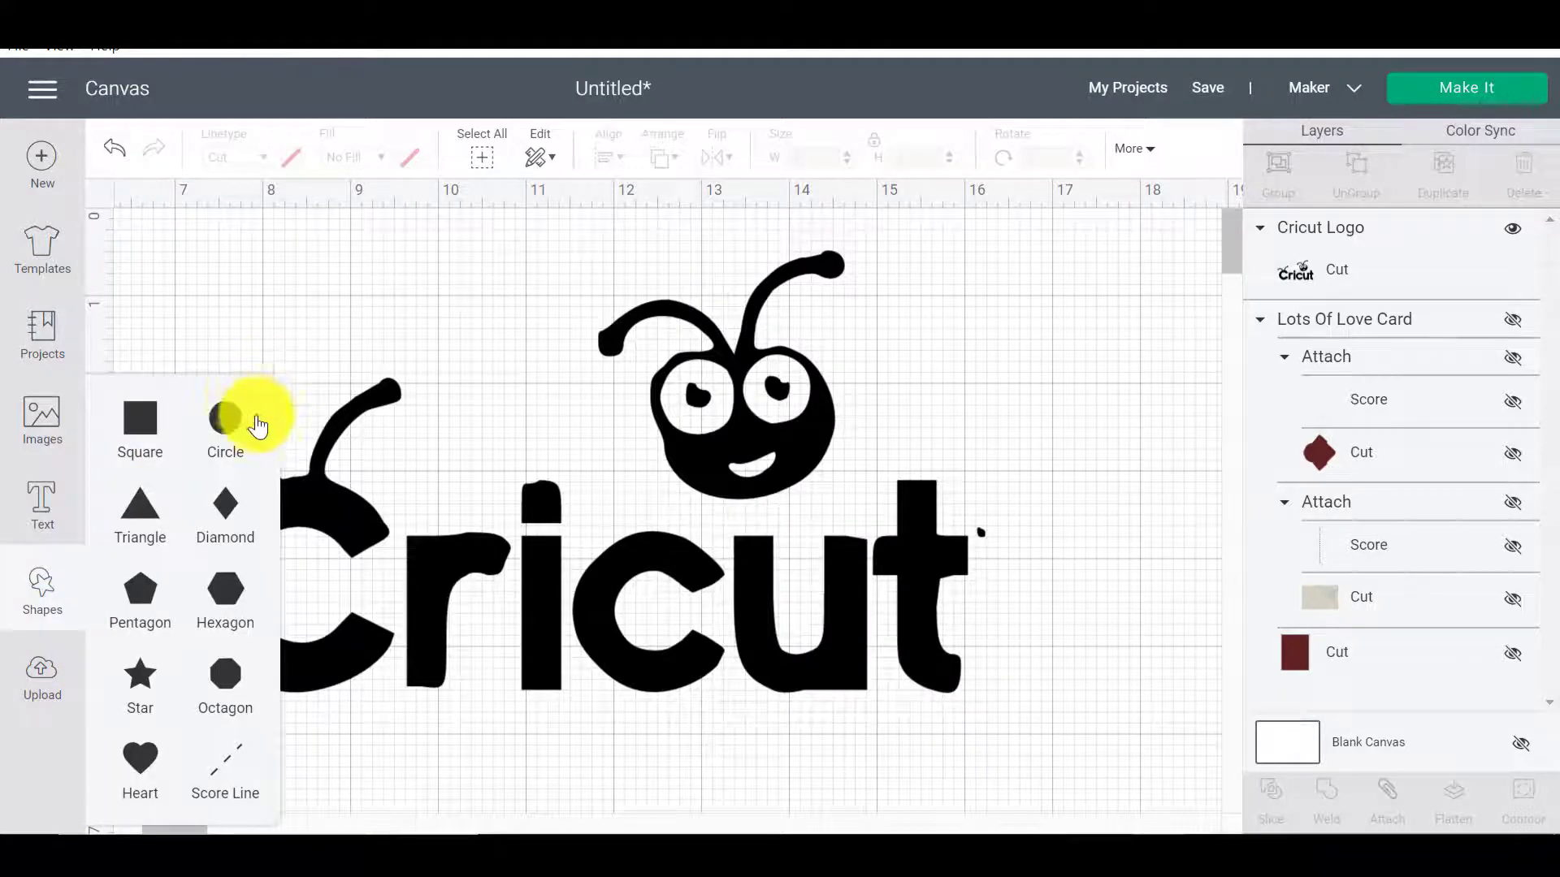
{"action": "left_click", "coordinate": [257, 425]}
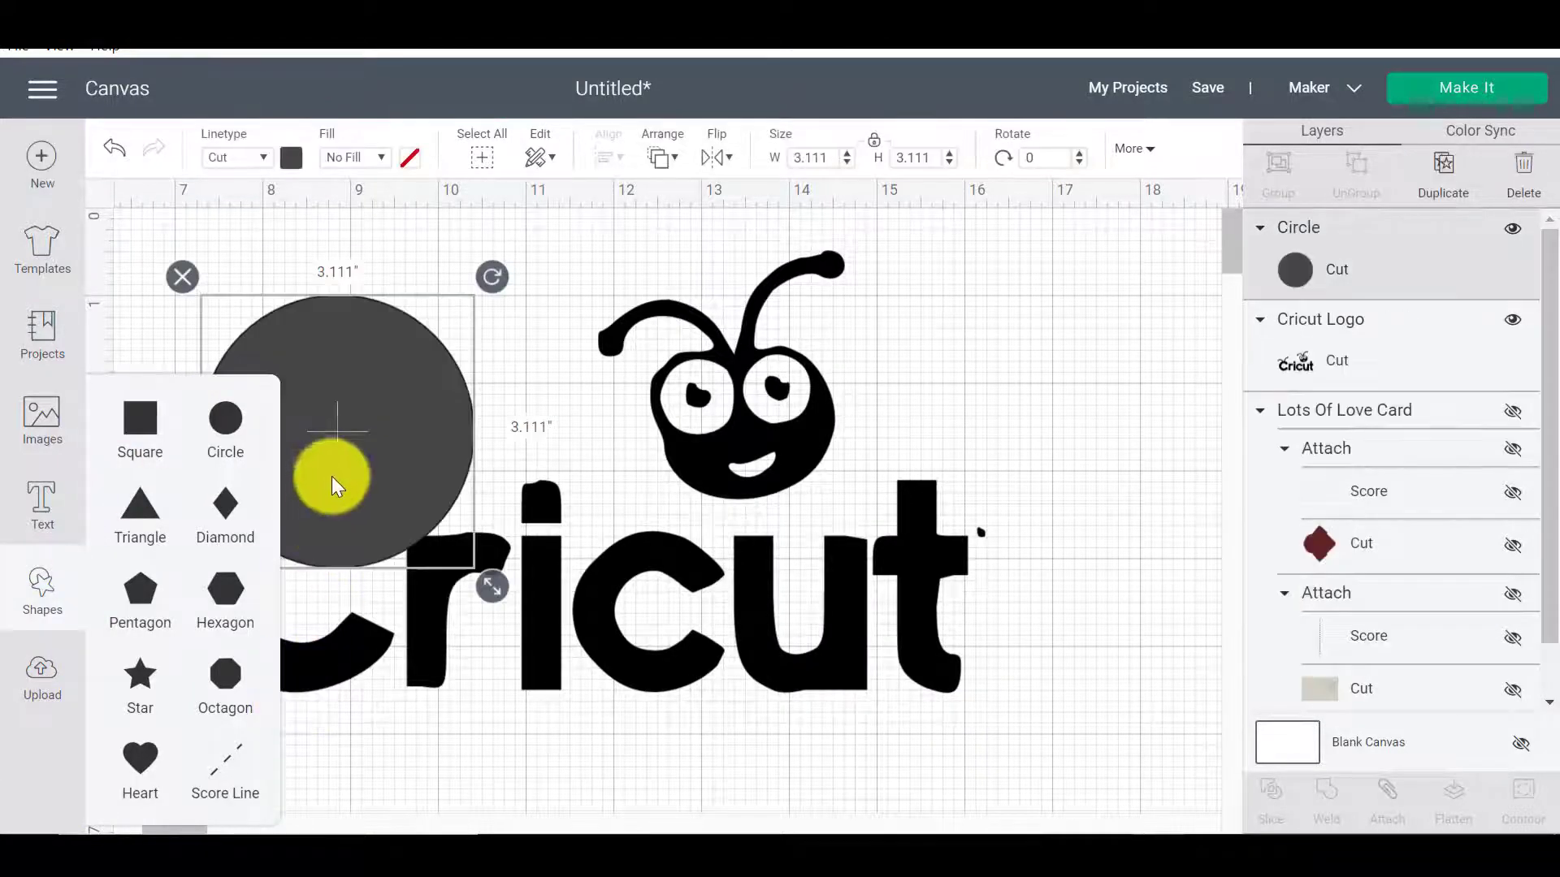
{"action": "left_click_drag", "start_coordinate": [332, 486], "coordinate": [754, 373]}
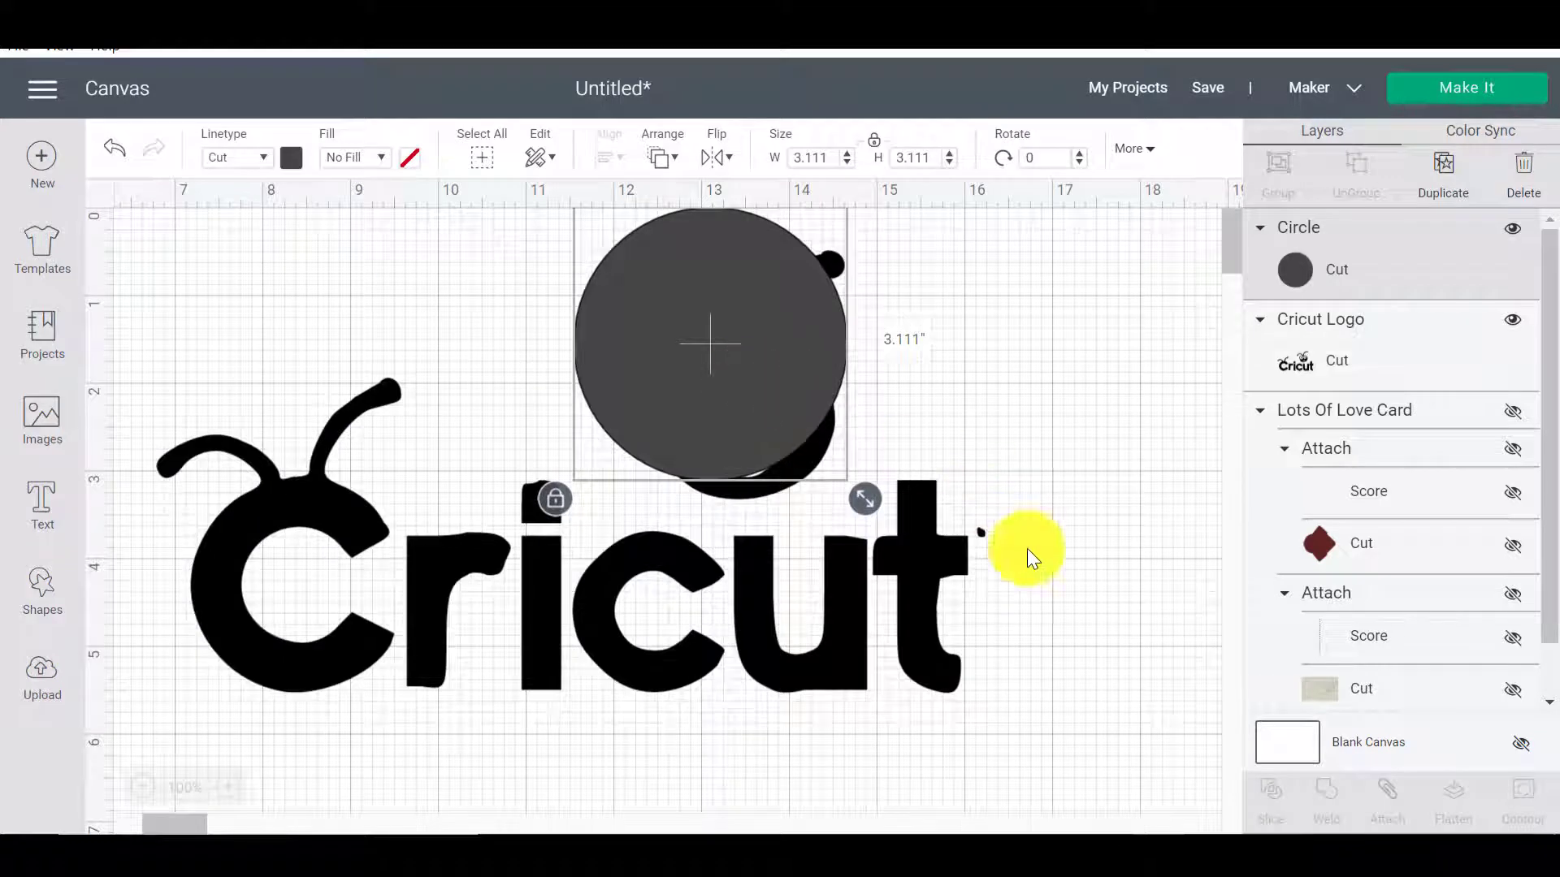
Duplicate the Cricut logo and hide the copy.
{"action": "left_click", "coordinate": [940, 583]}
{"action": "key", "text": "ctrl+d"}
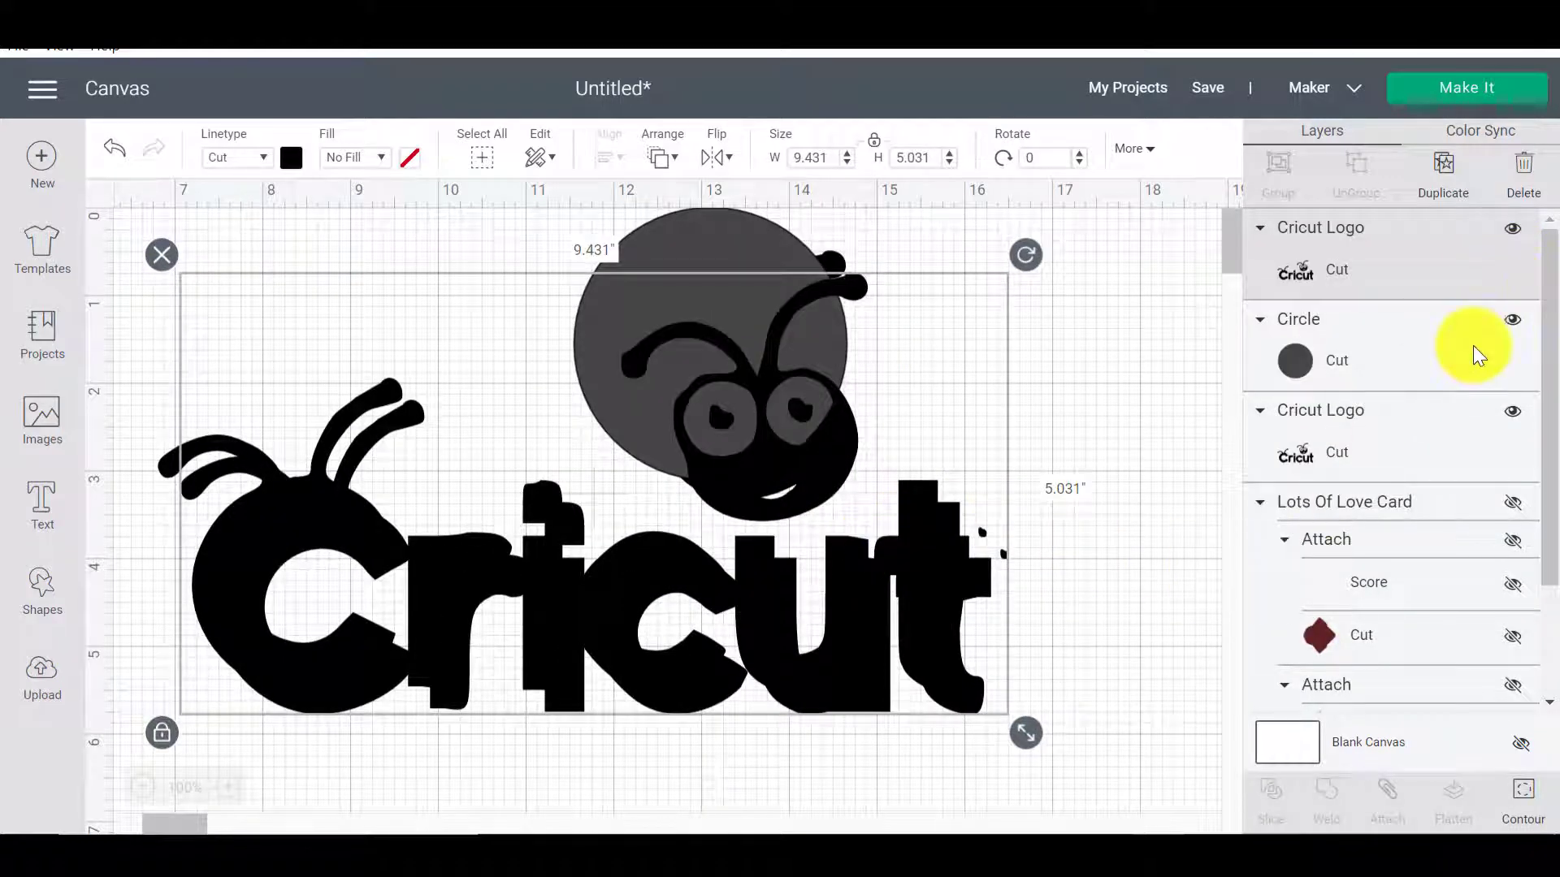
{"action": "left_click", "coordinate": [1511, 231]}
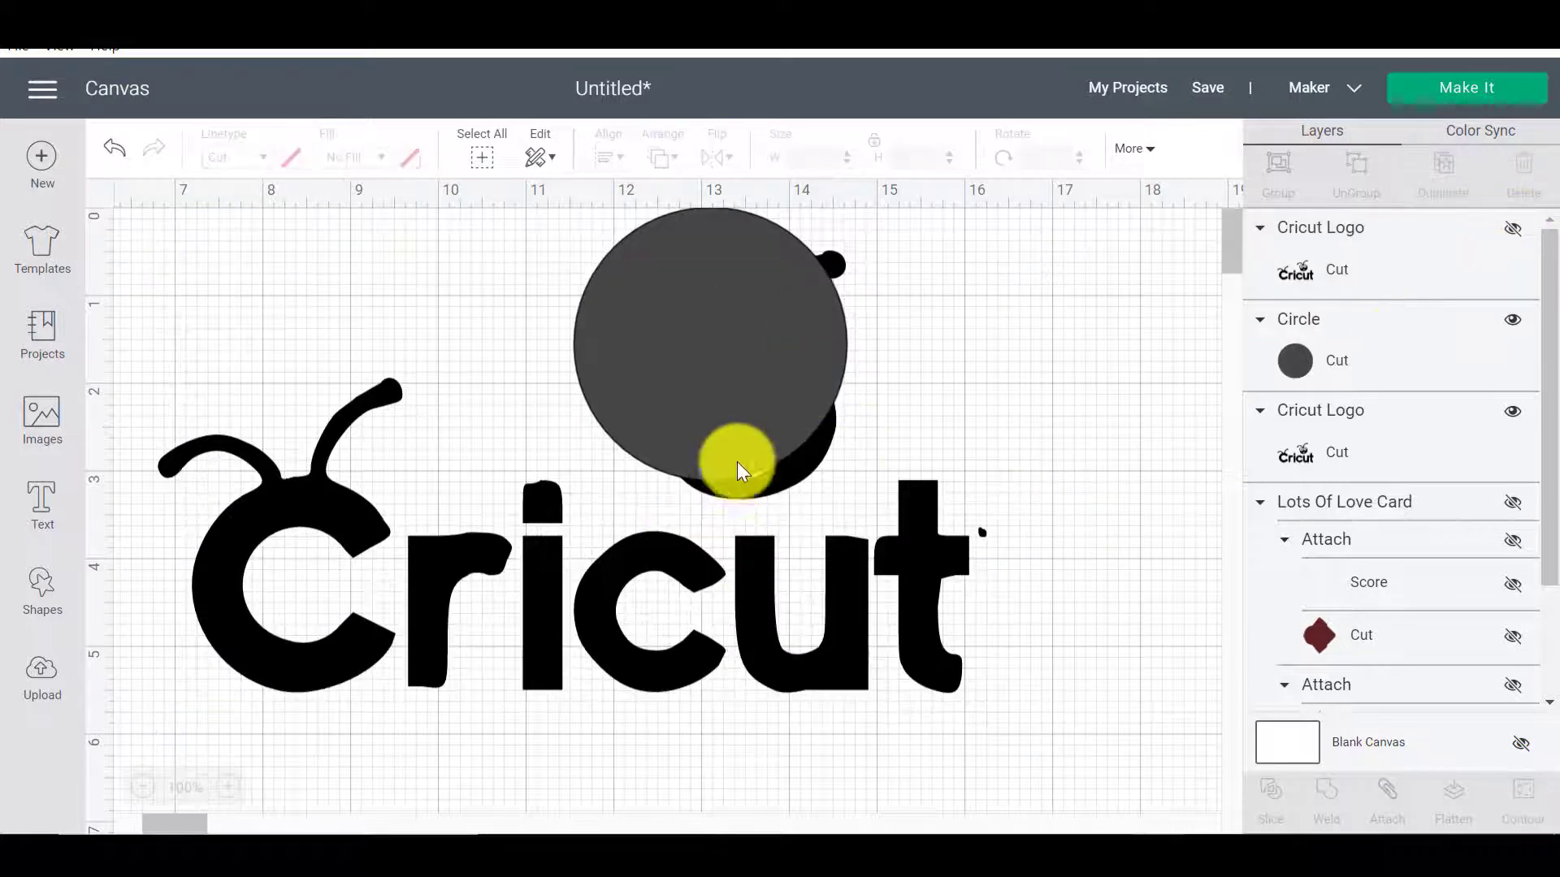
{"action": "left_click", "coordinate": [752, 427]}
Enlarge the circle to about 3.6 in over the bug, then select it with the logo.
{"action": "left_click", "coordinate": [1323, 349]}
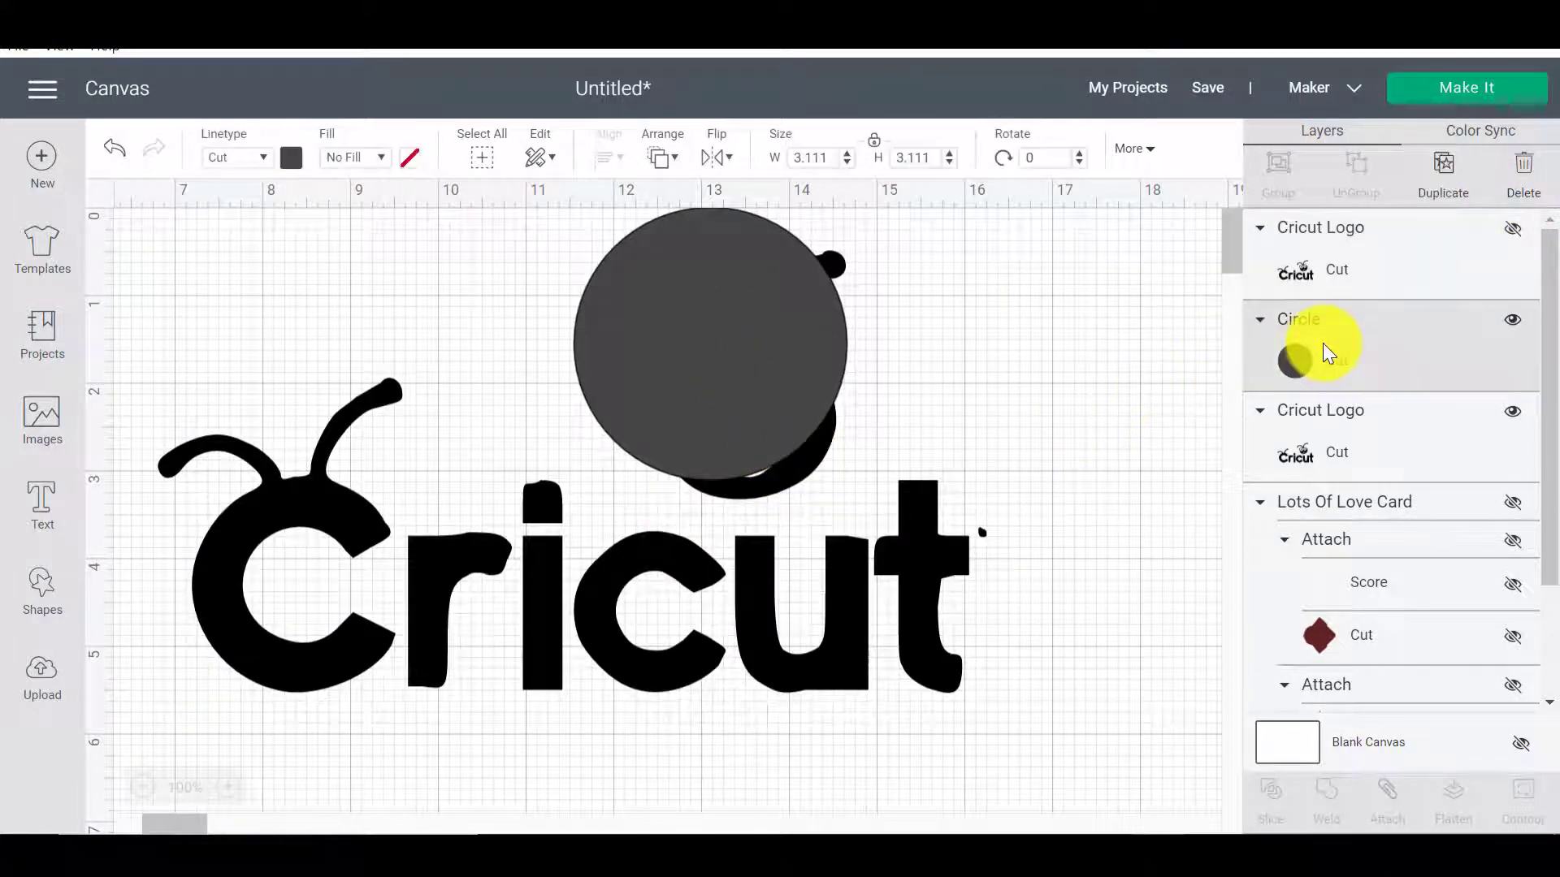
{"action": "left_click", "coordinate": [753, 418]}
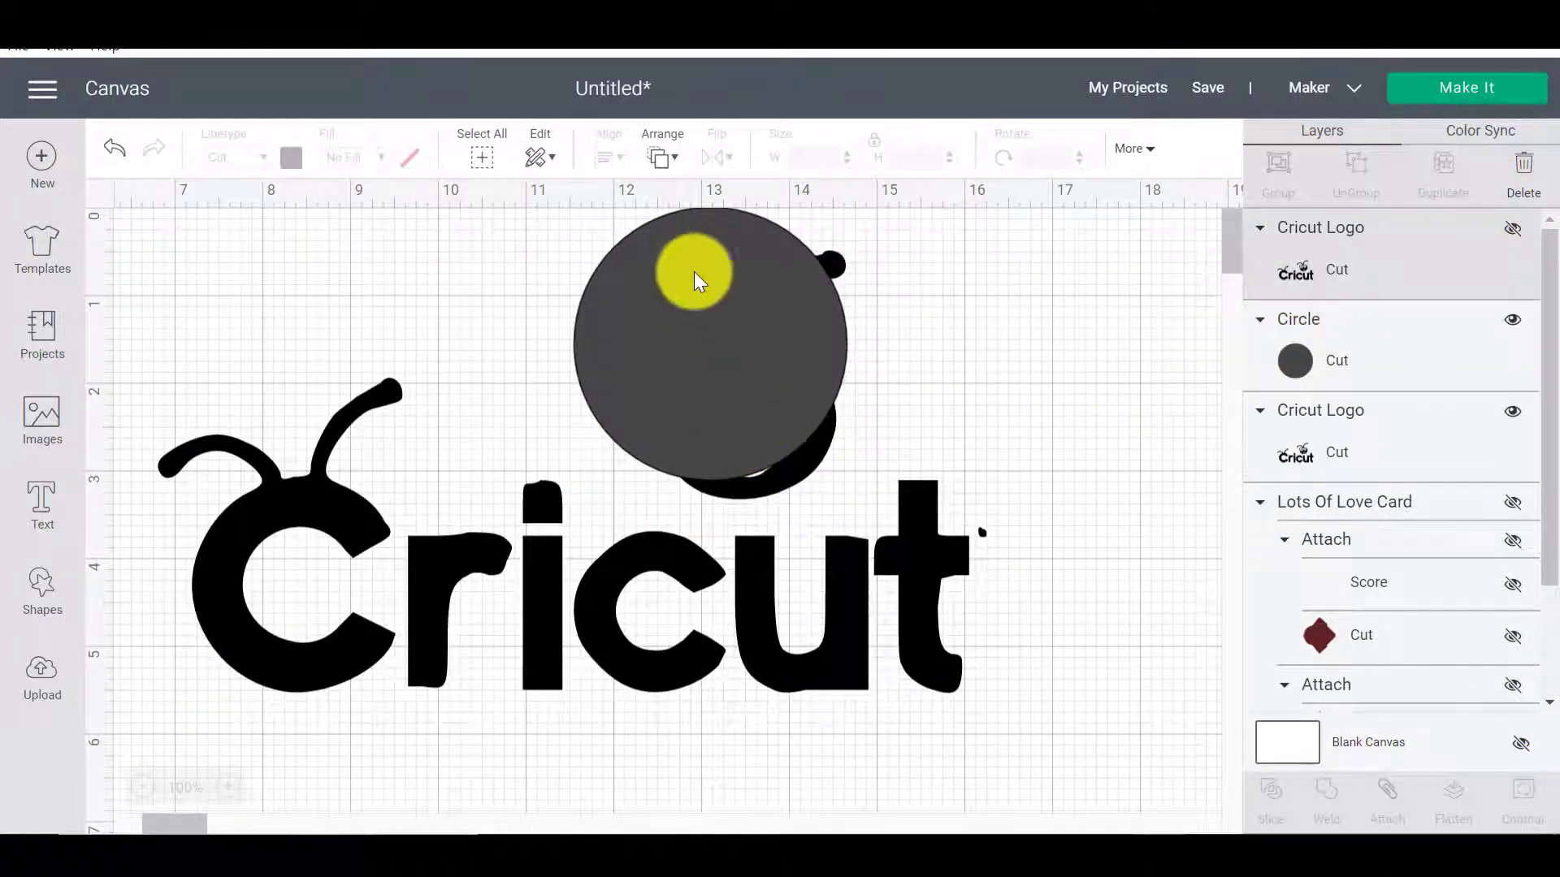
{"action": "left_click", "coordinate": [1454, 341]}
{"action": "left_click", "coordinate": [904, 381]}
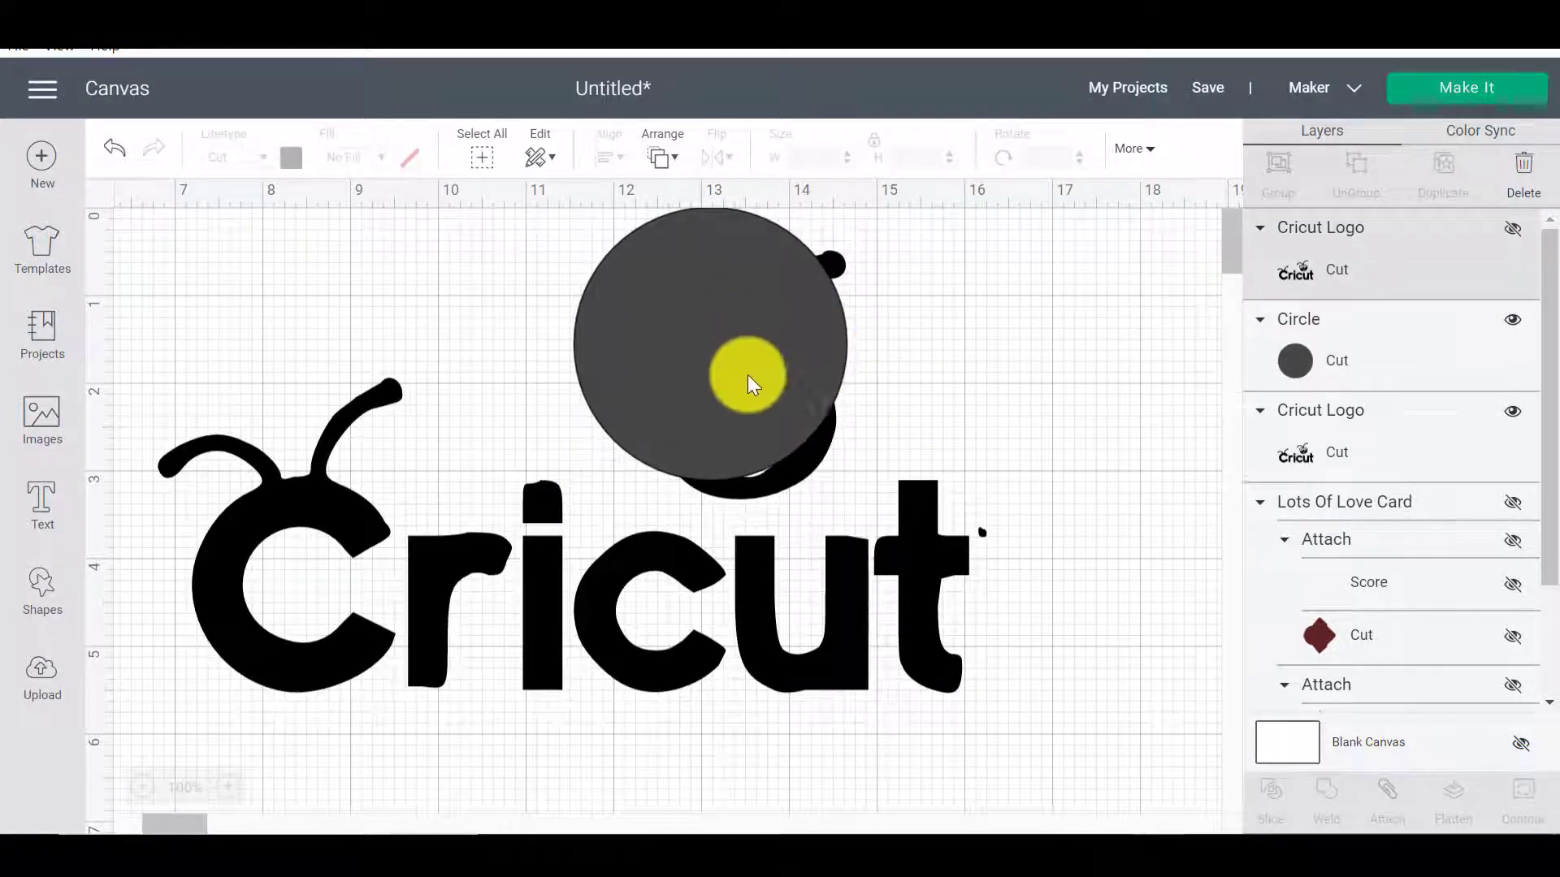
{"action": "left_click", "coordinate": [1381, 355]}
{"action": "left_click", "coordinate": [613, 390]}
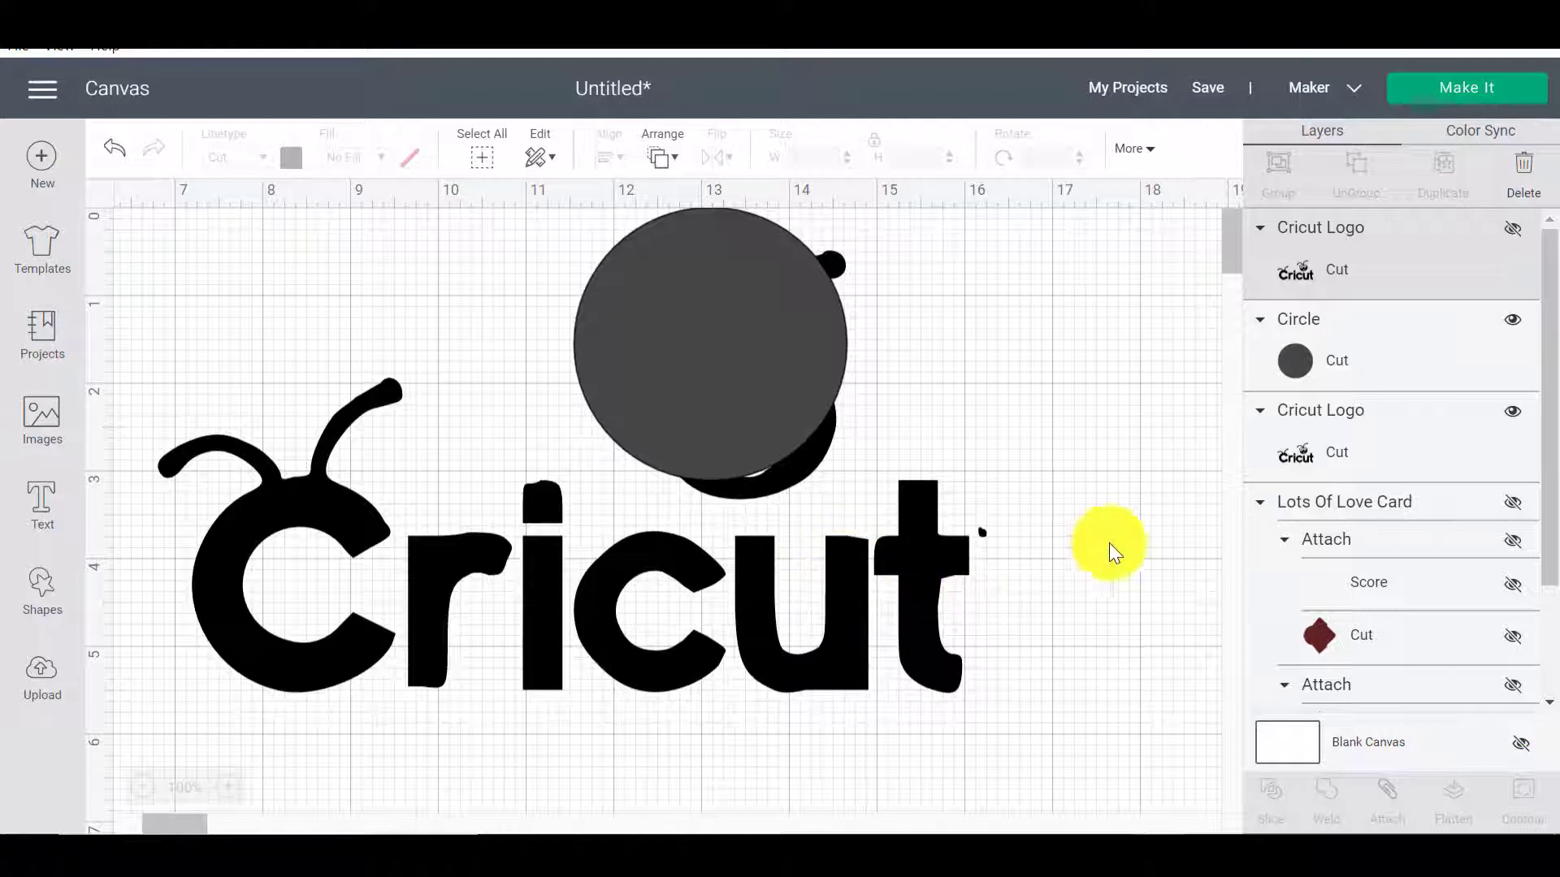
{"action": "left_click", "coordinate": [1046, 567]}
{"action": "left_click", "coordinate": [903, 573]}
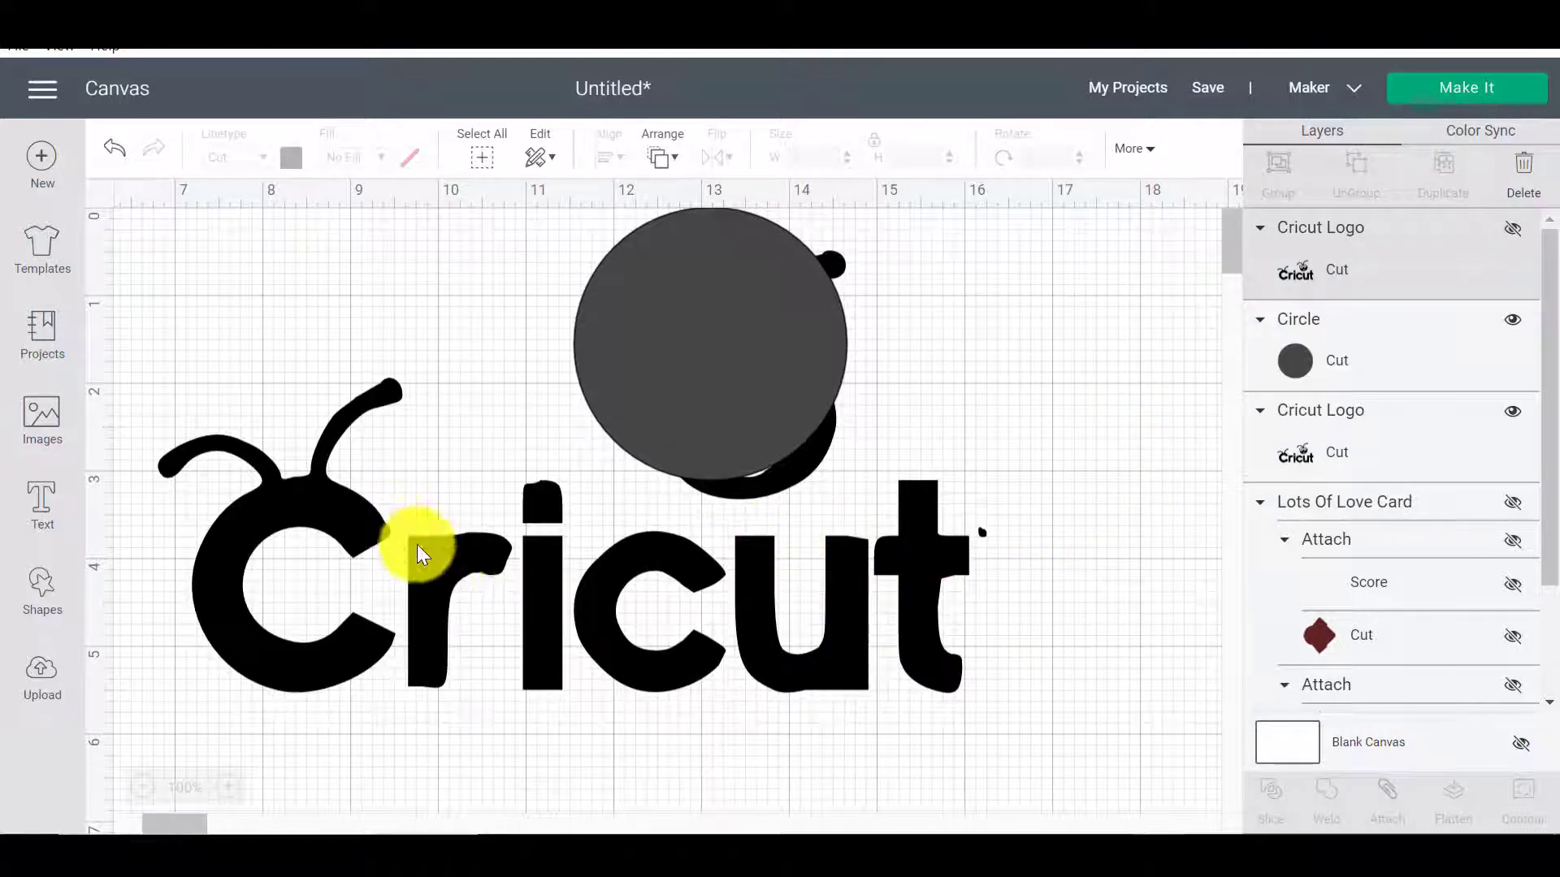
{"action": "left_click", "coordinate": [1358, 356]}
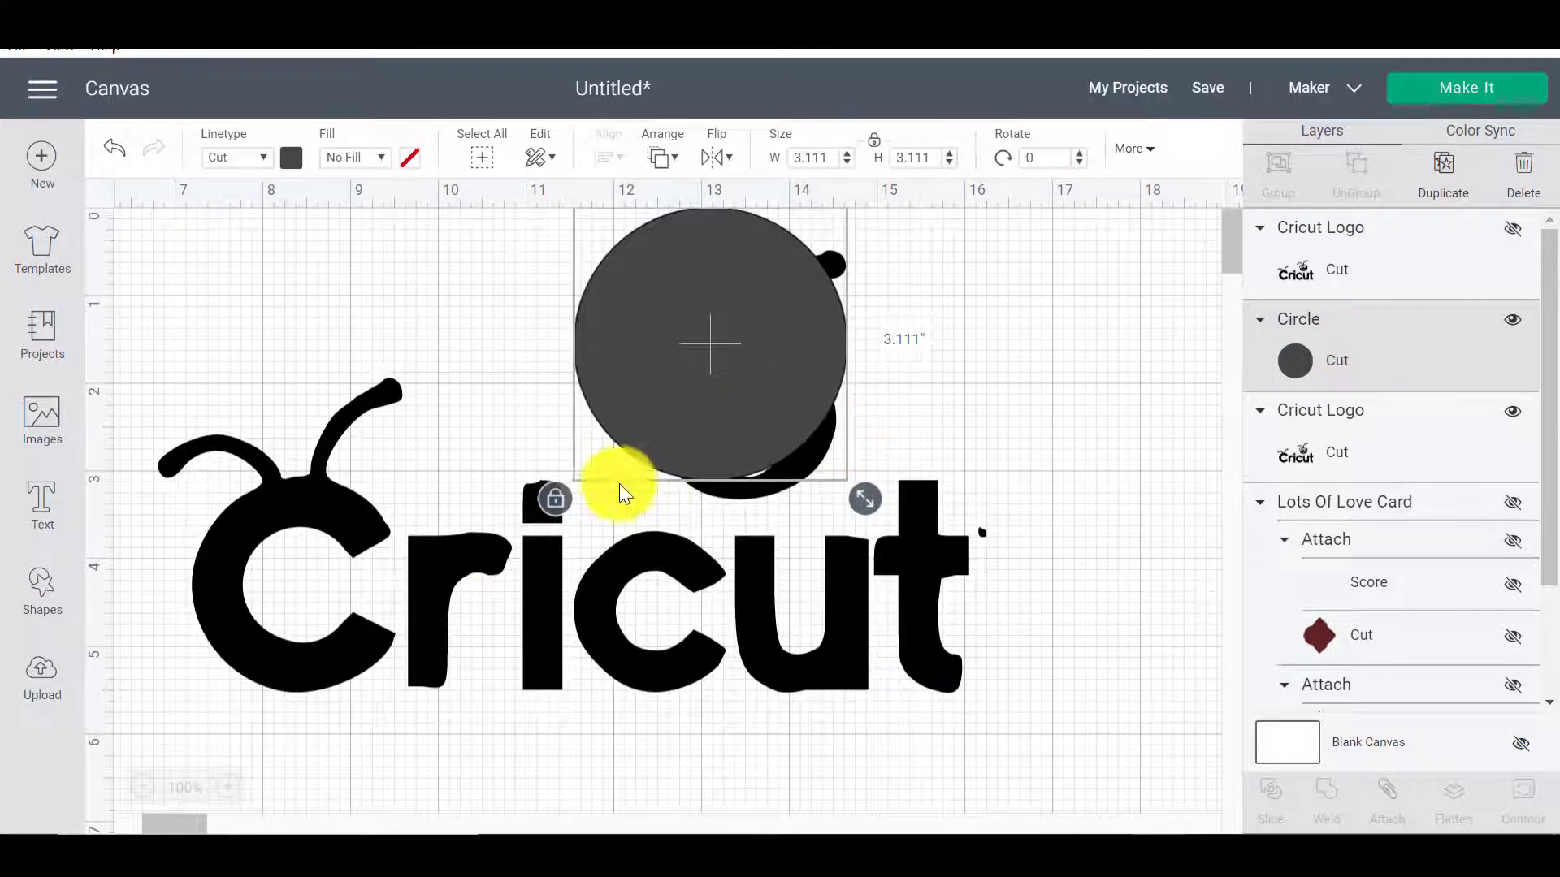
{"action": "left_click_drag", "start_coordinate": [866, 500], "coordinate": [931, 509]}
{"action": "left_click", "coordinate": [1065, 665]}
{"action": "left_click_drag", "start_coordinate": [1089, 711], "coordinate": [271, 317]}
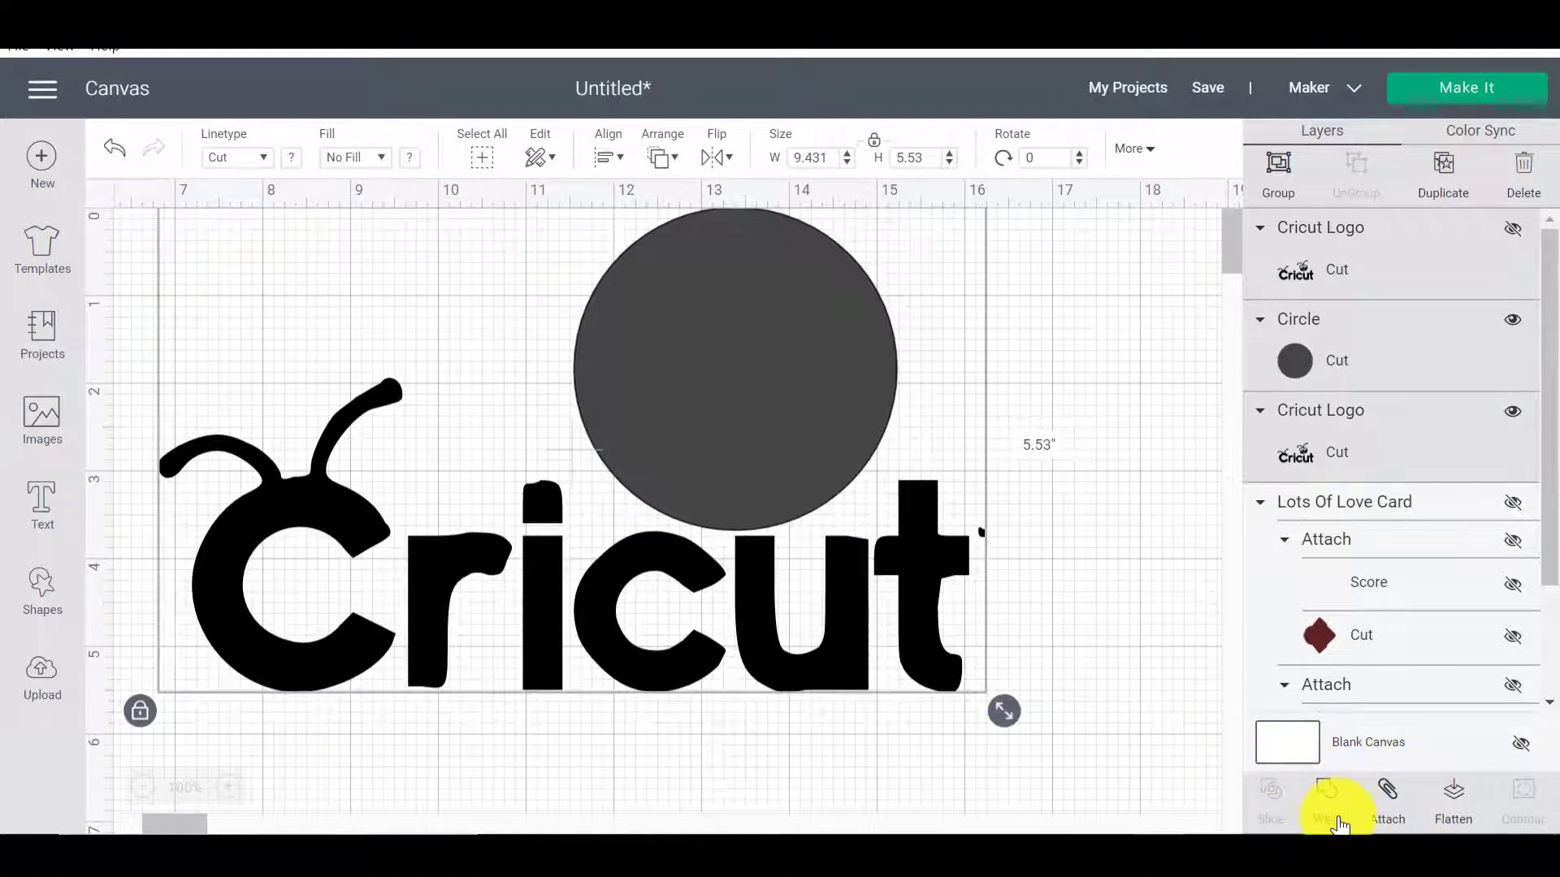
Slice the visible Cricut logo with the grey circle.
{"action": "left_click", "coordinate": [1347, 265]}
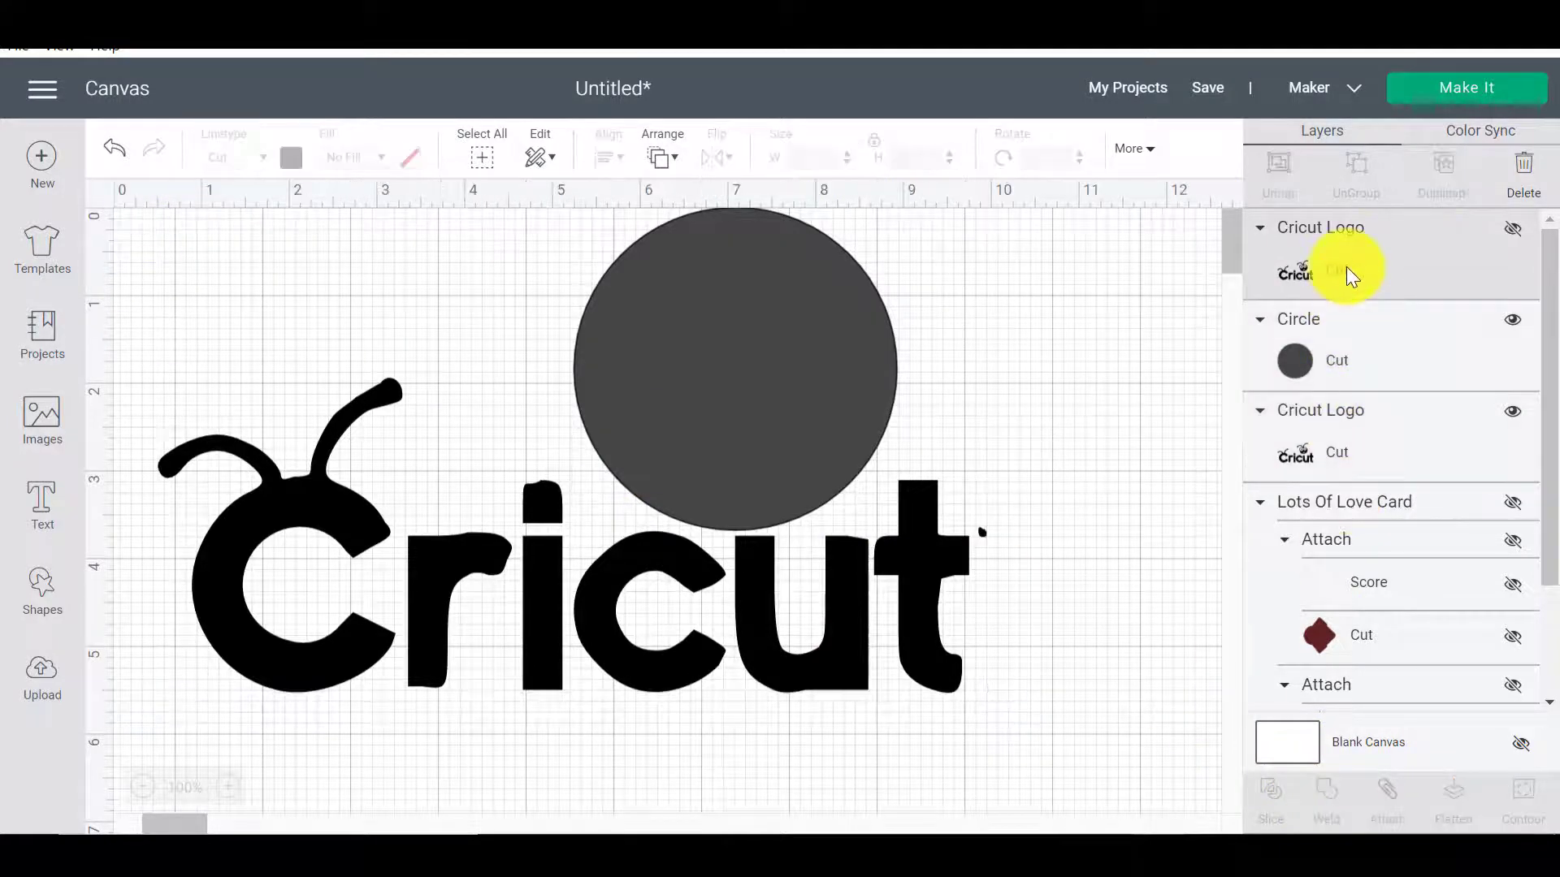
{"action": "left_click", "coordinate": [1372, 338]}
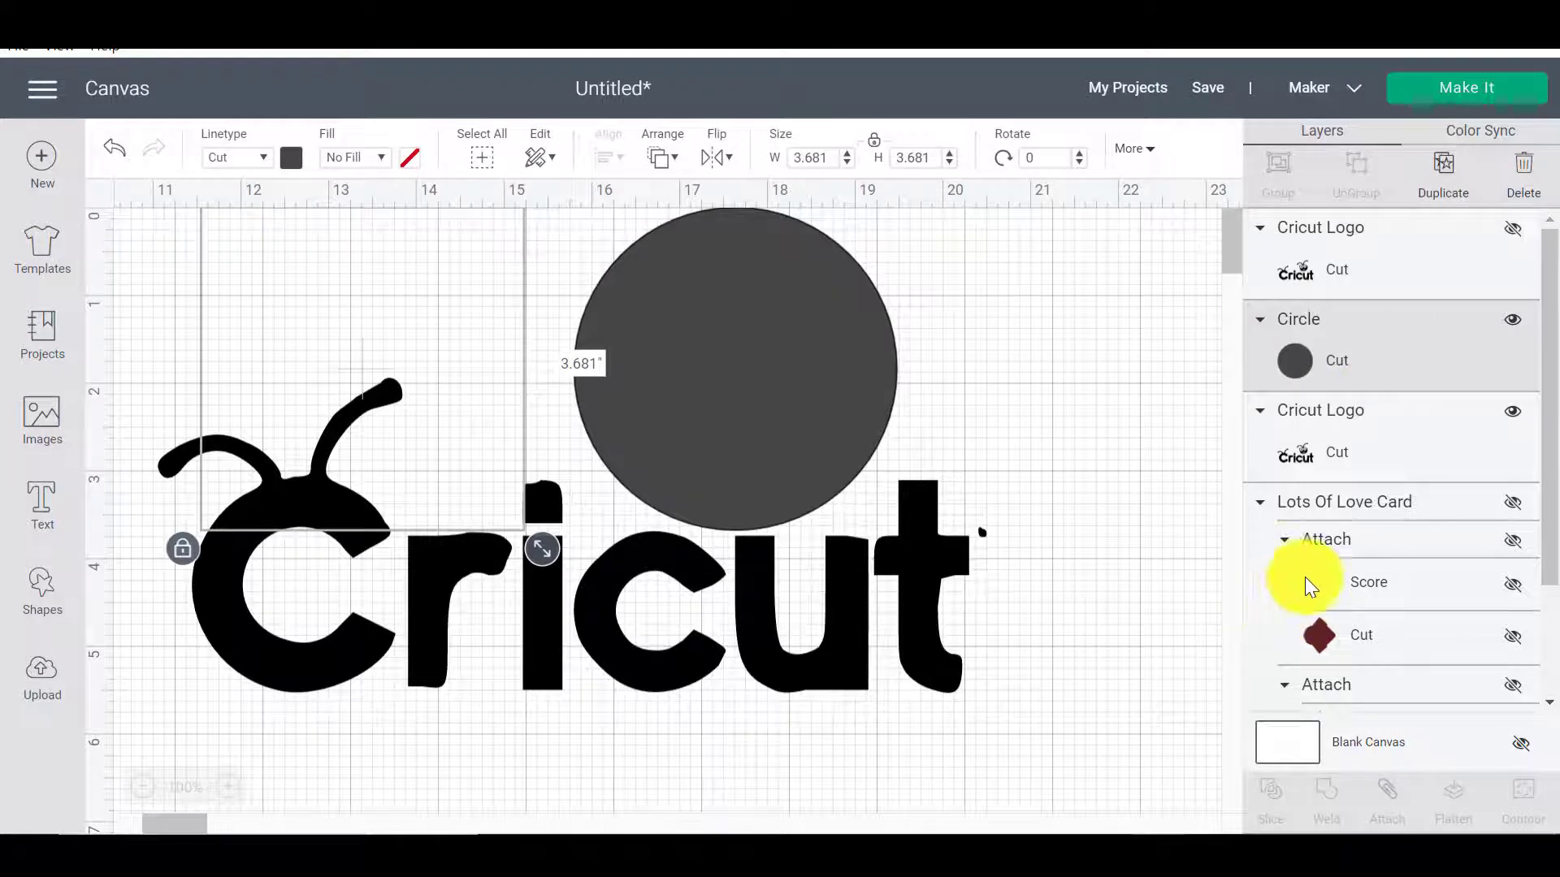
{"action": "left_click", "coordinate": [1353, 440], "text": "shift"}
{"action": "left_click", "coordinate": [1269, 809]}
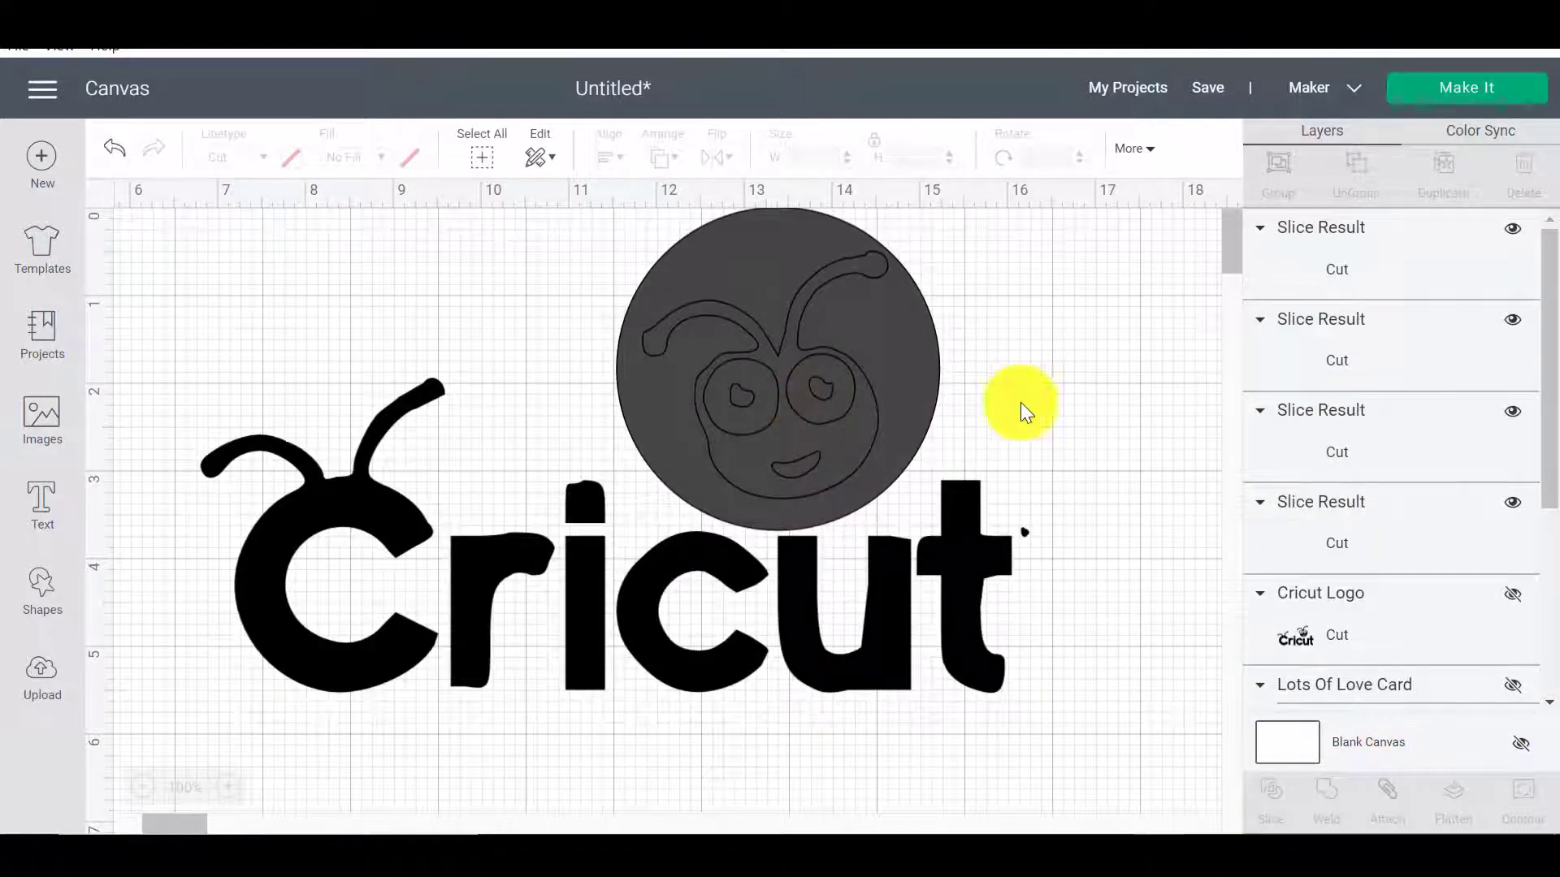
Delete the leftover circle and grey face slice pieces, then hide the bee face.
{"action": "left_click_drag", "start_coordinate": [1080, 411], "coordinate": [605, 340]}
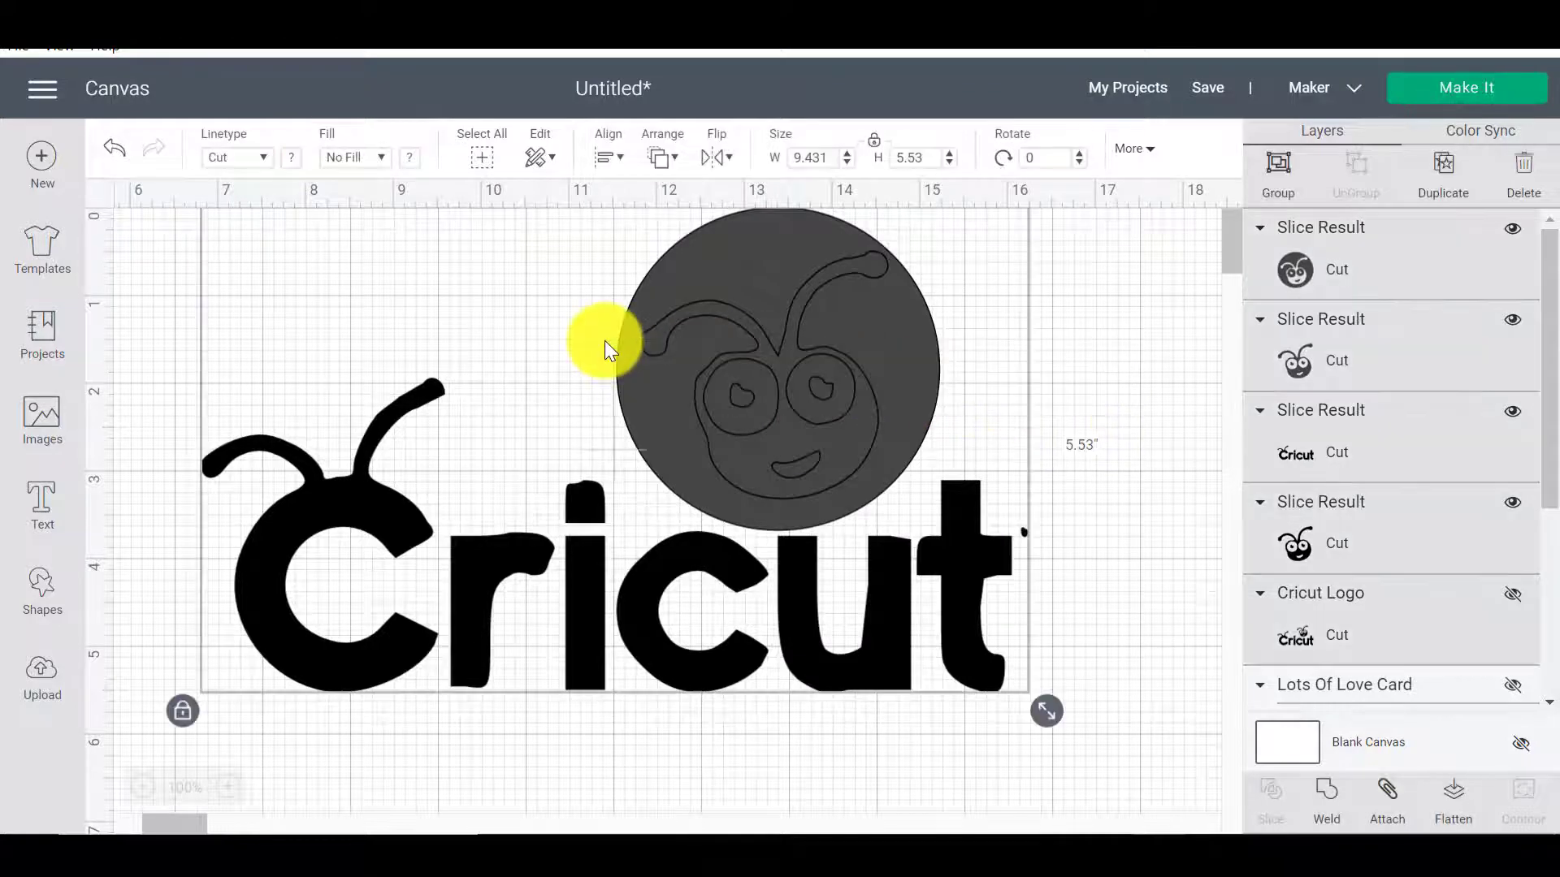
{"action": "left_click", "coordinate": [1300, 268]}
{"action": "key", "text": "Delete"}
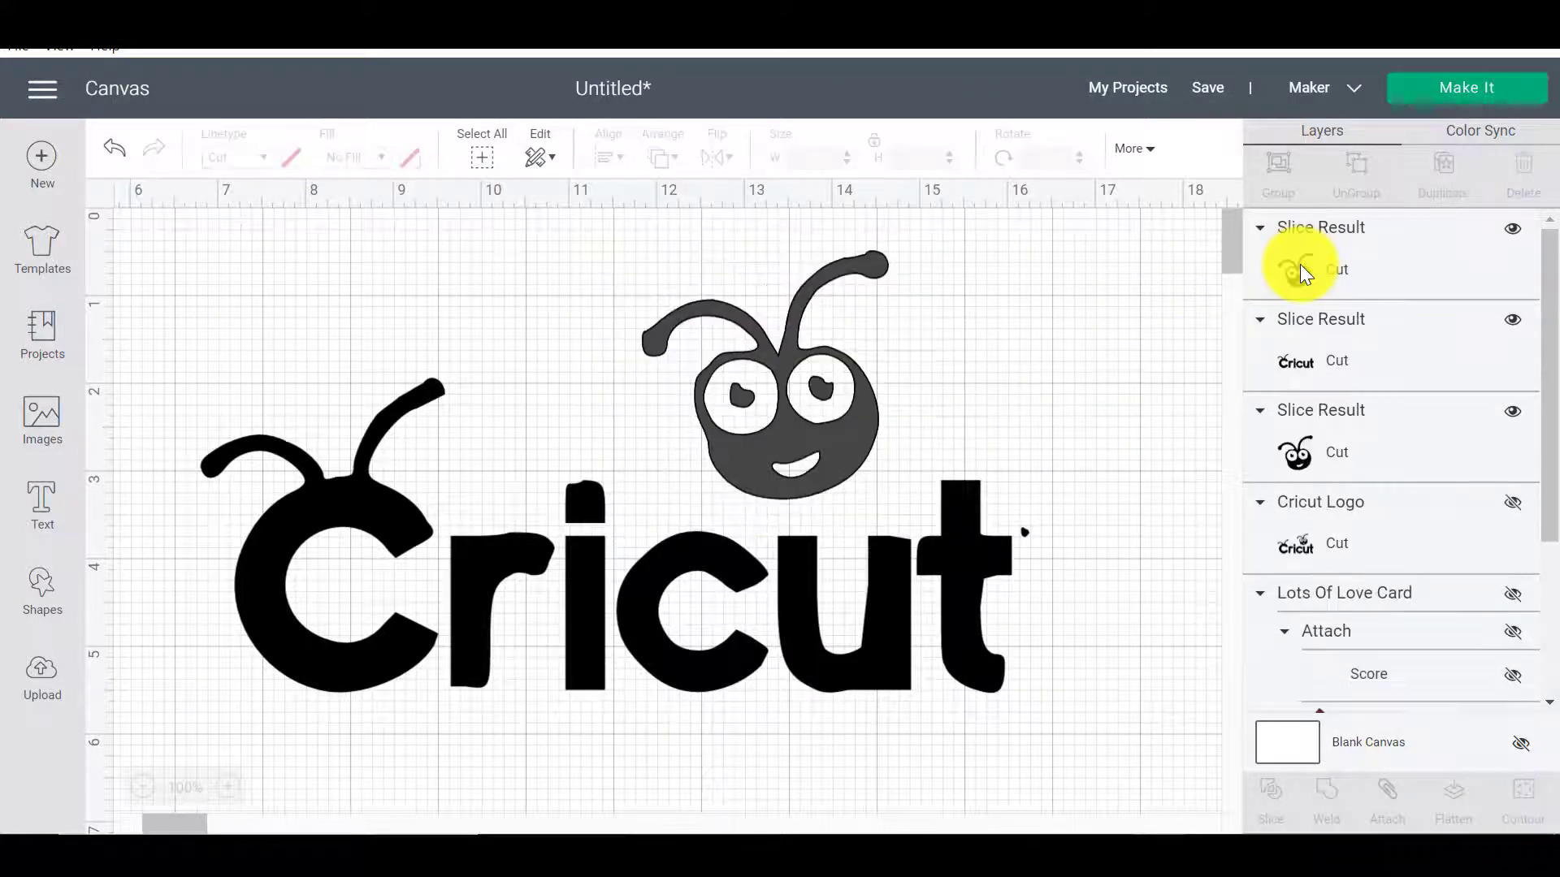
{"action": "left_click", "coordinate": [1320, 247]}
{"action": "key", "text": "Delete"}
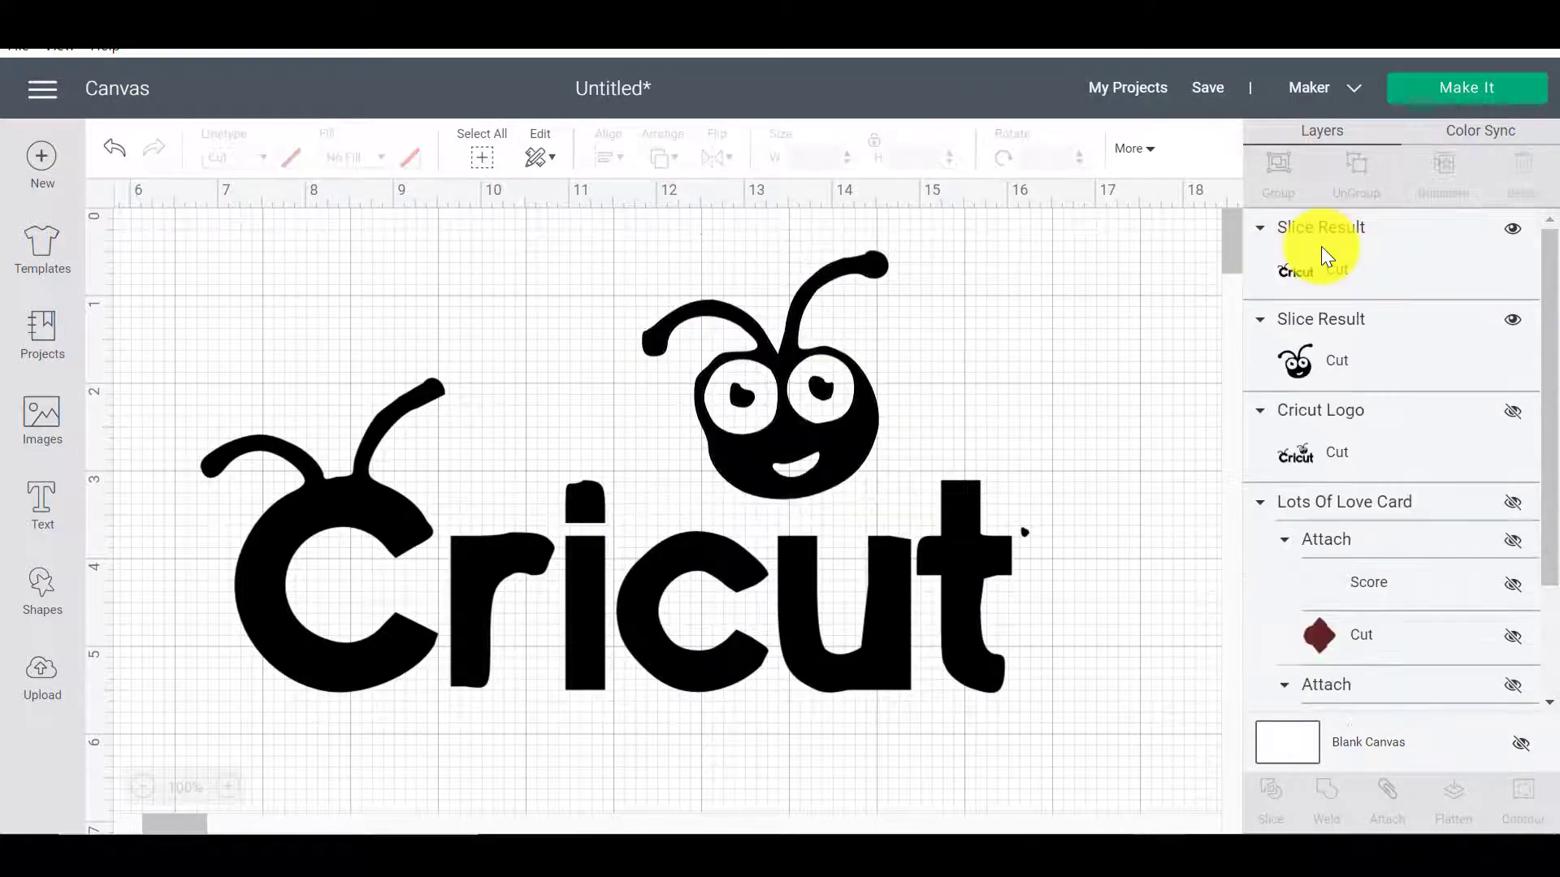
{"action": "left_click", "coordinate": [1511, 320]}
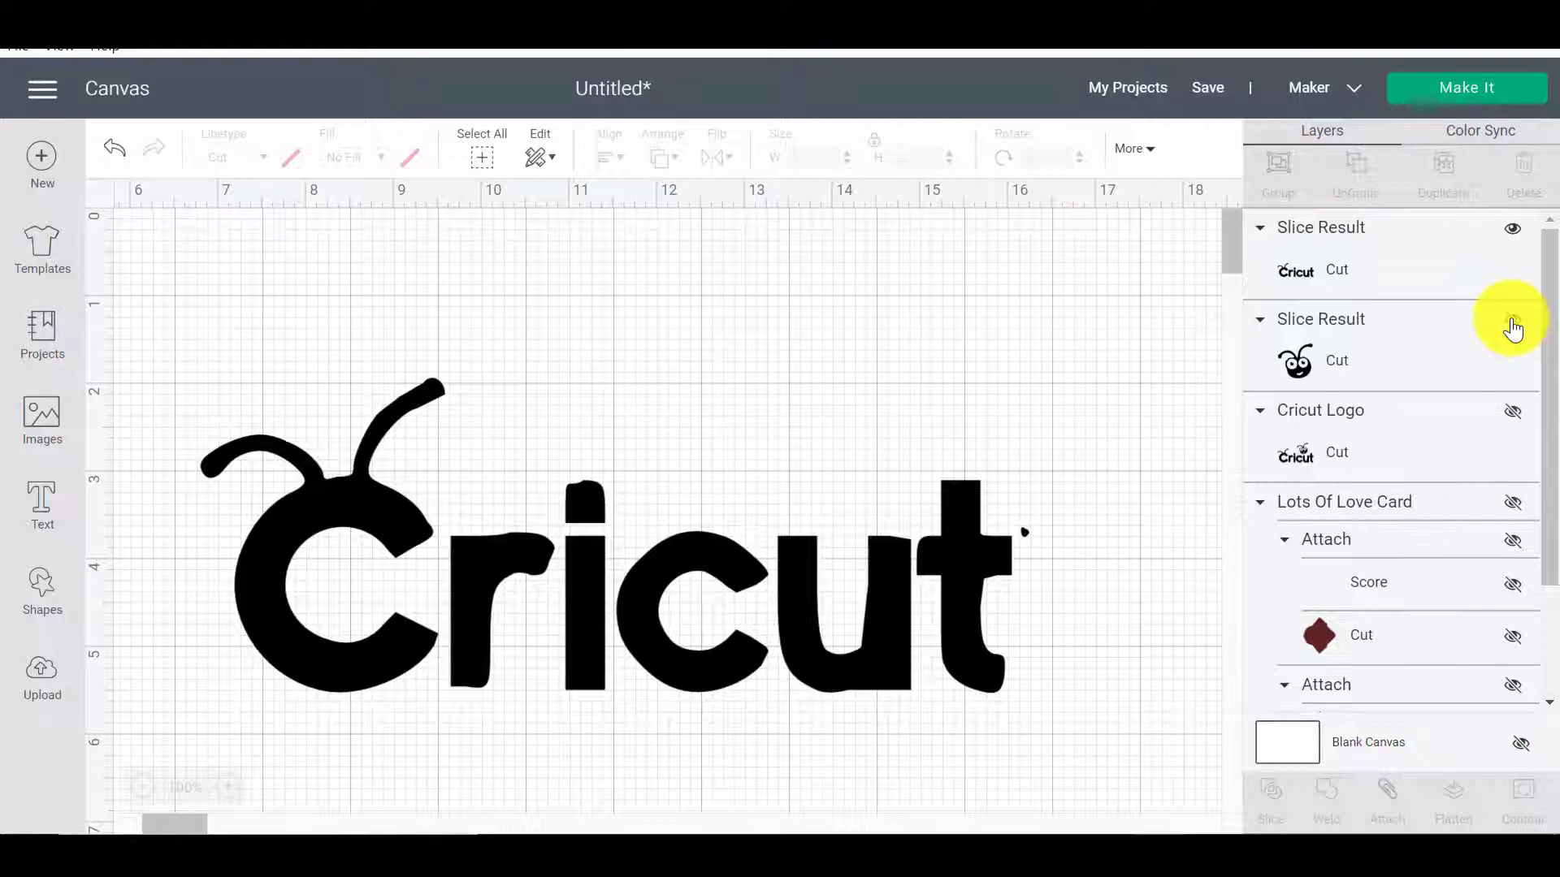
Show the bee face again and colour the Cricut lettering light green.
{"action": "left_click", "coordinate": [1512, 323]}
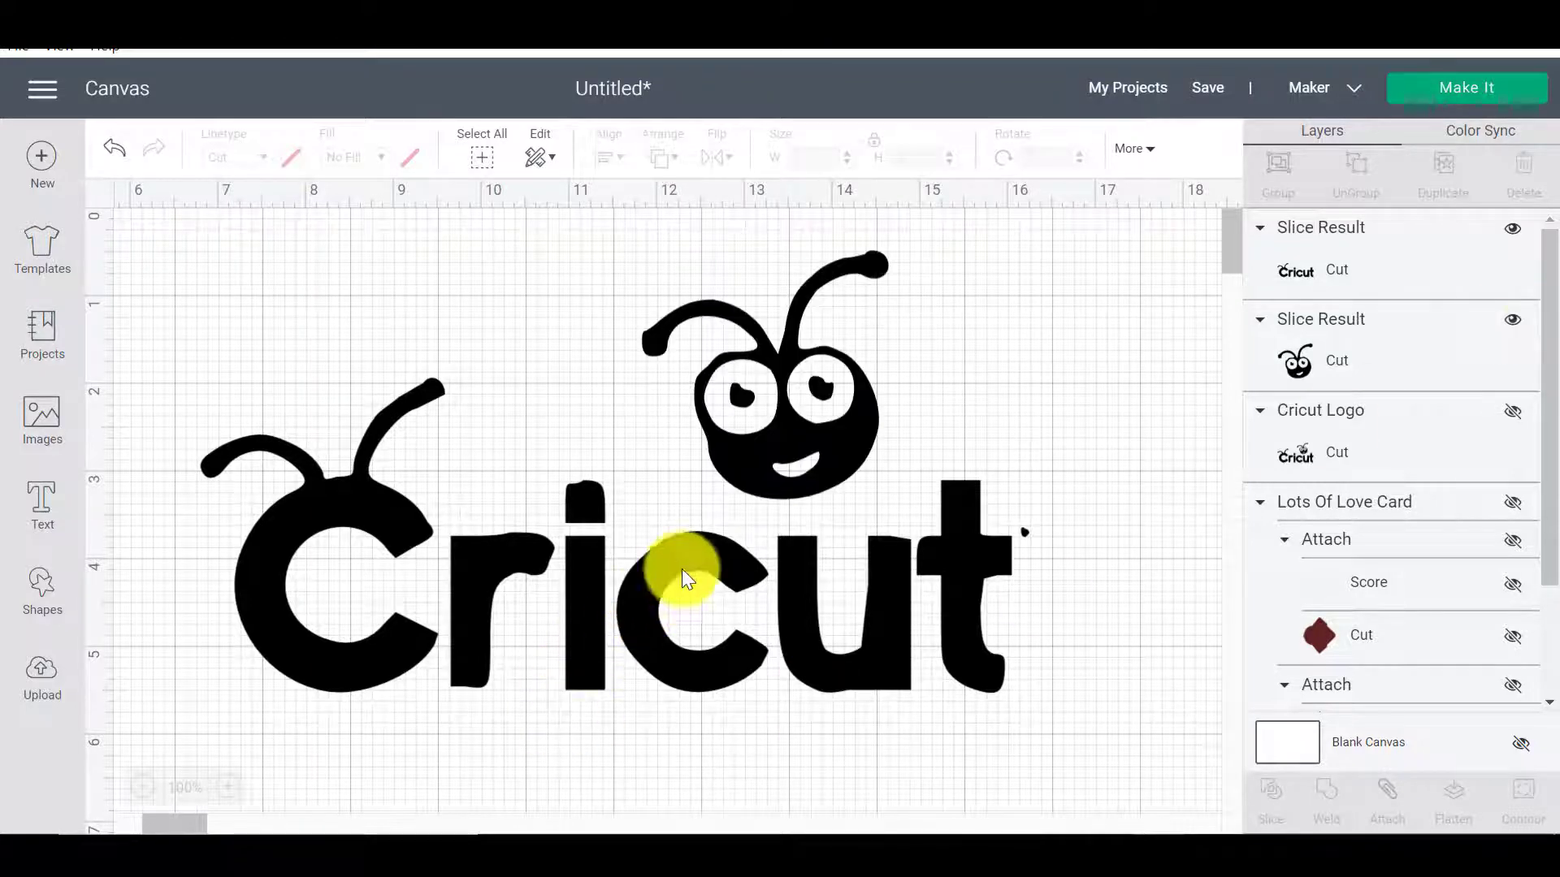
{"action": "left_click", "coordinate": [1304, 339]}
{"action": "left_click_drag", "start_coordinate": [848, 417], "coordinate": [808, 417]}
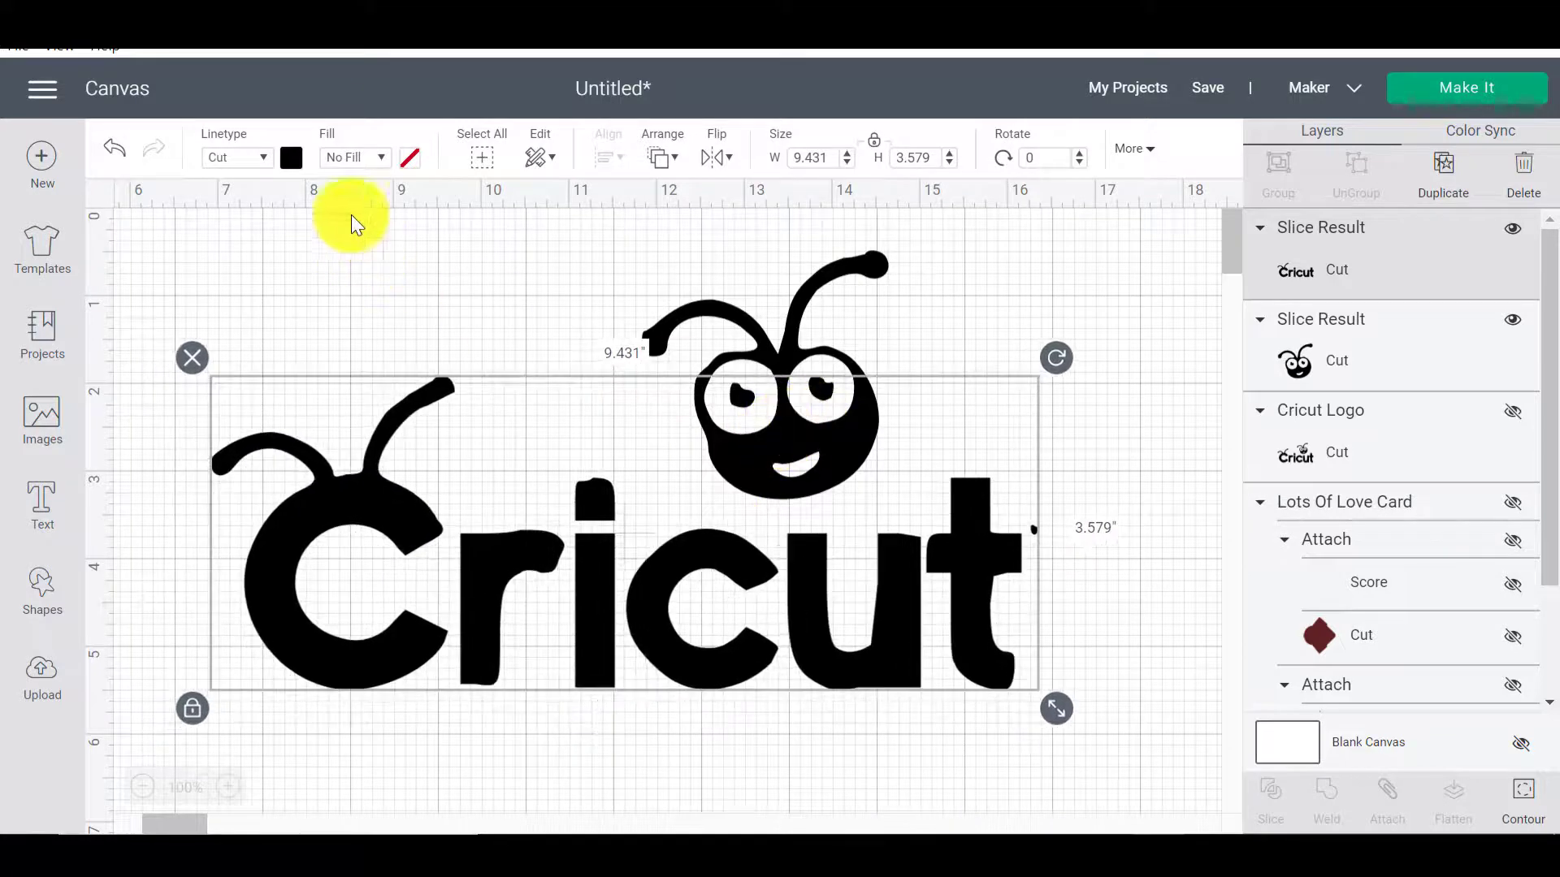
{"action": "left_click", "coordinate": [293, 159]}
{"action": "left_click", "coordinate": [437, 312]}
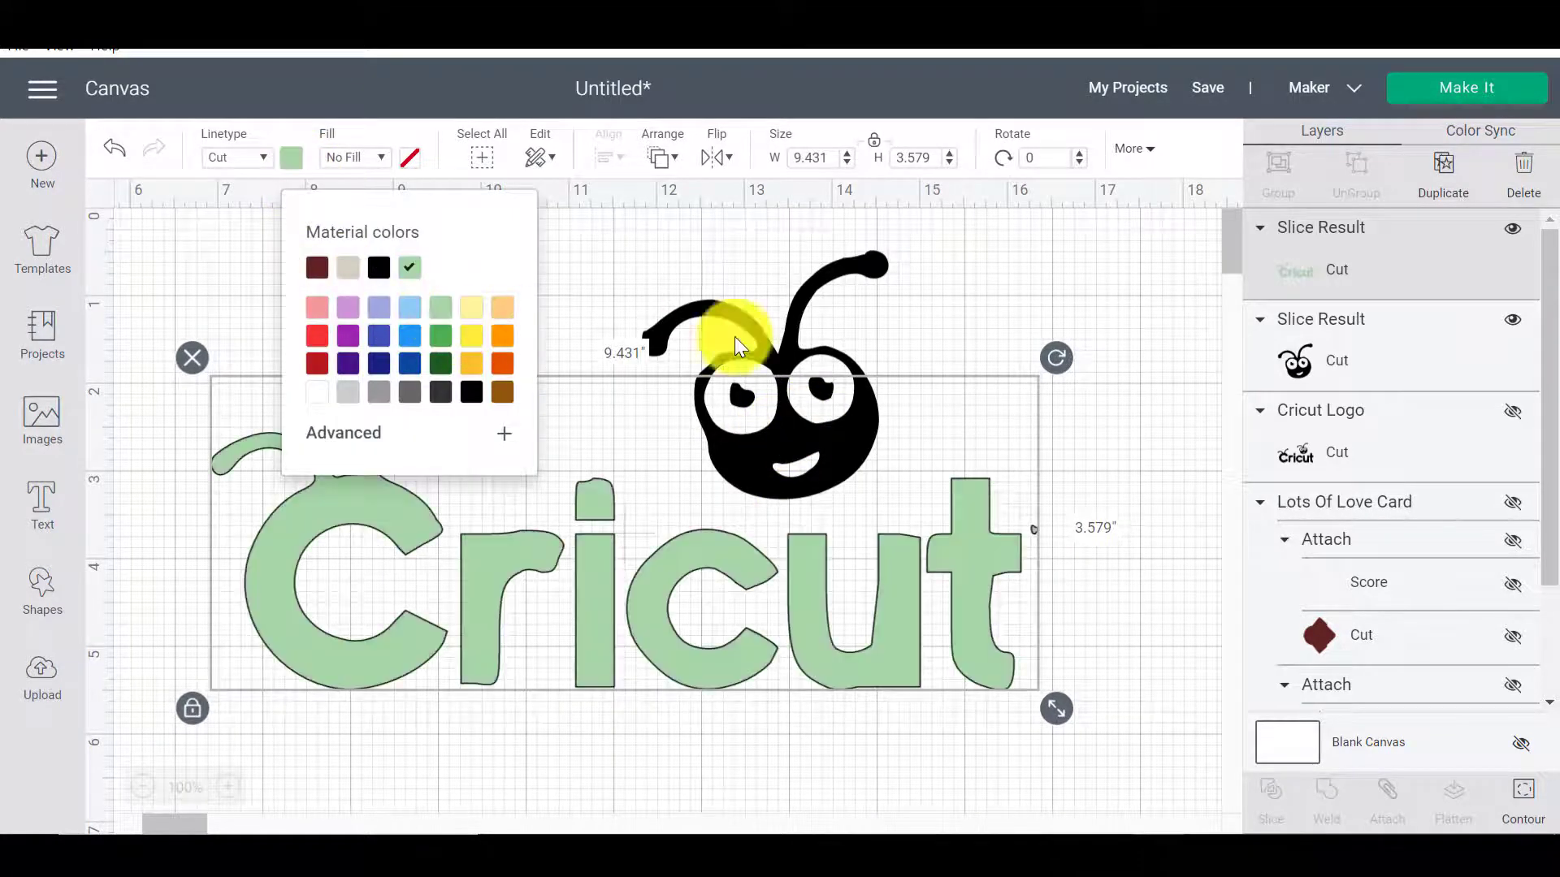
Colour the bee face dark green and deselect everything.
{"action": "left_click", "coordinate": [847, 265]}
{"action": "left_click", "coordinate": [294, 160]}
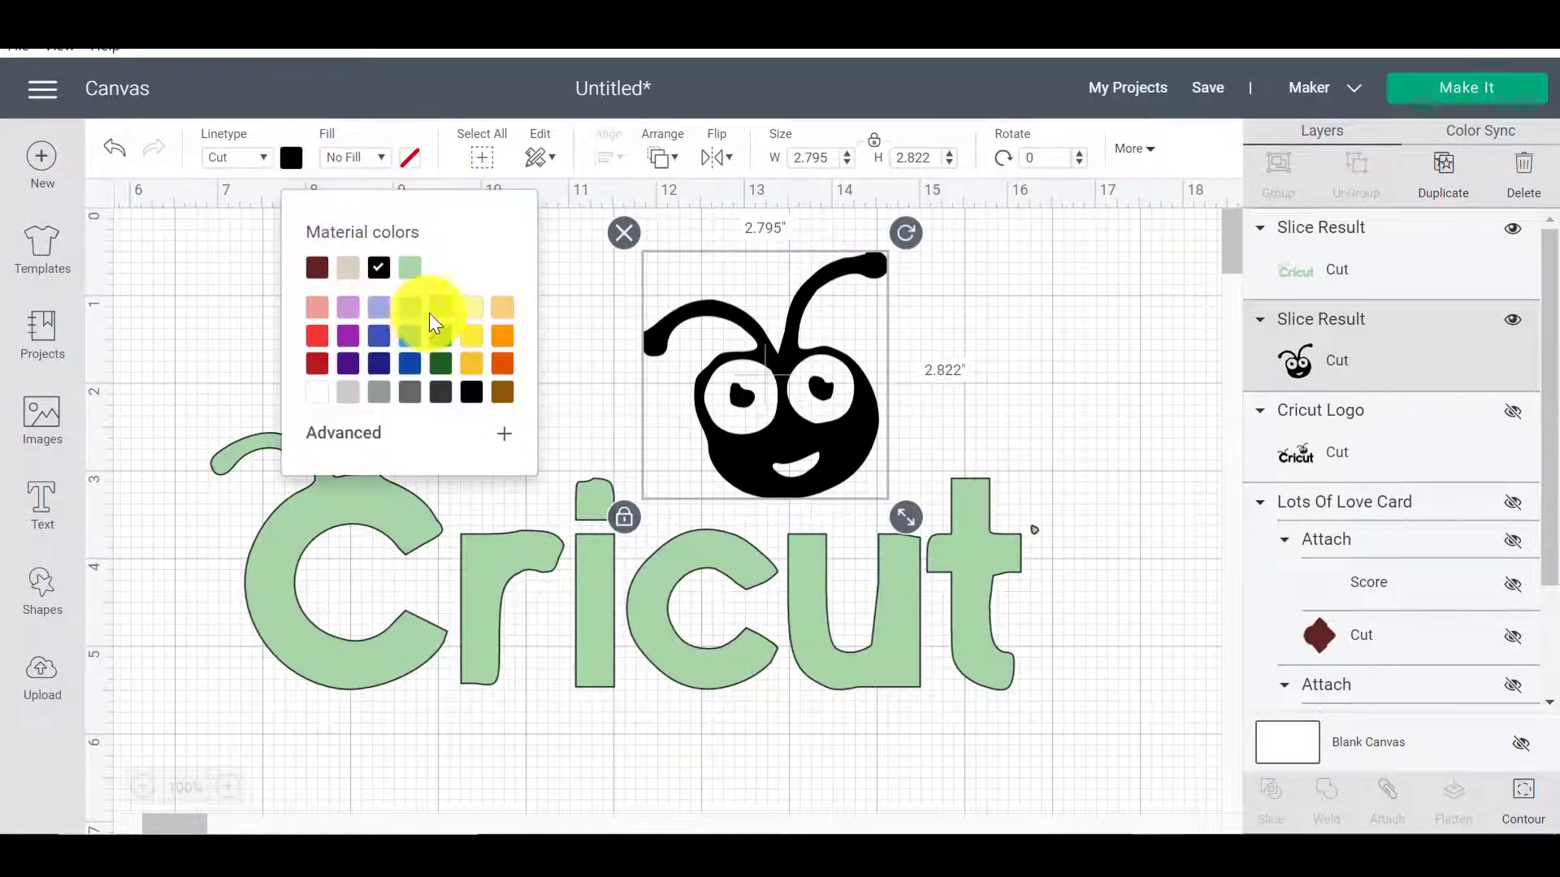
{"action": "left_click", "coordinate": [407, 265]}
{"action": "left_click", "coordinate": [1156, 364]}
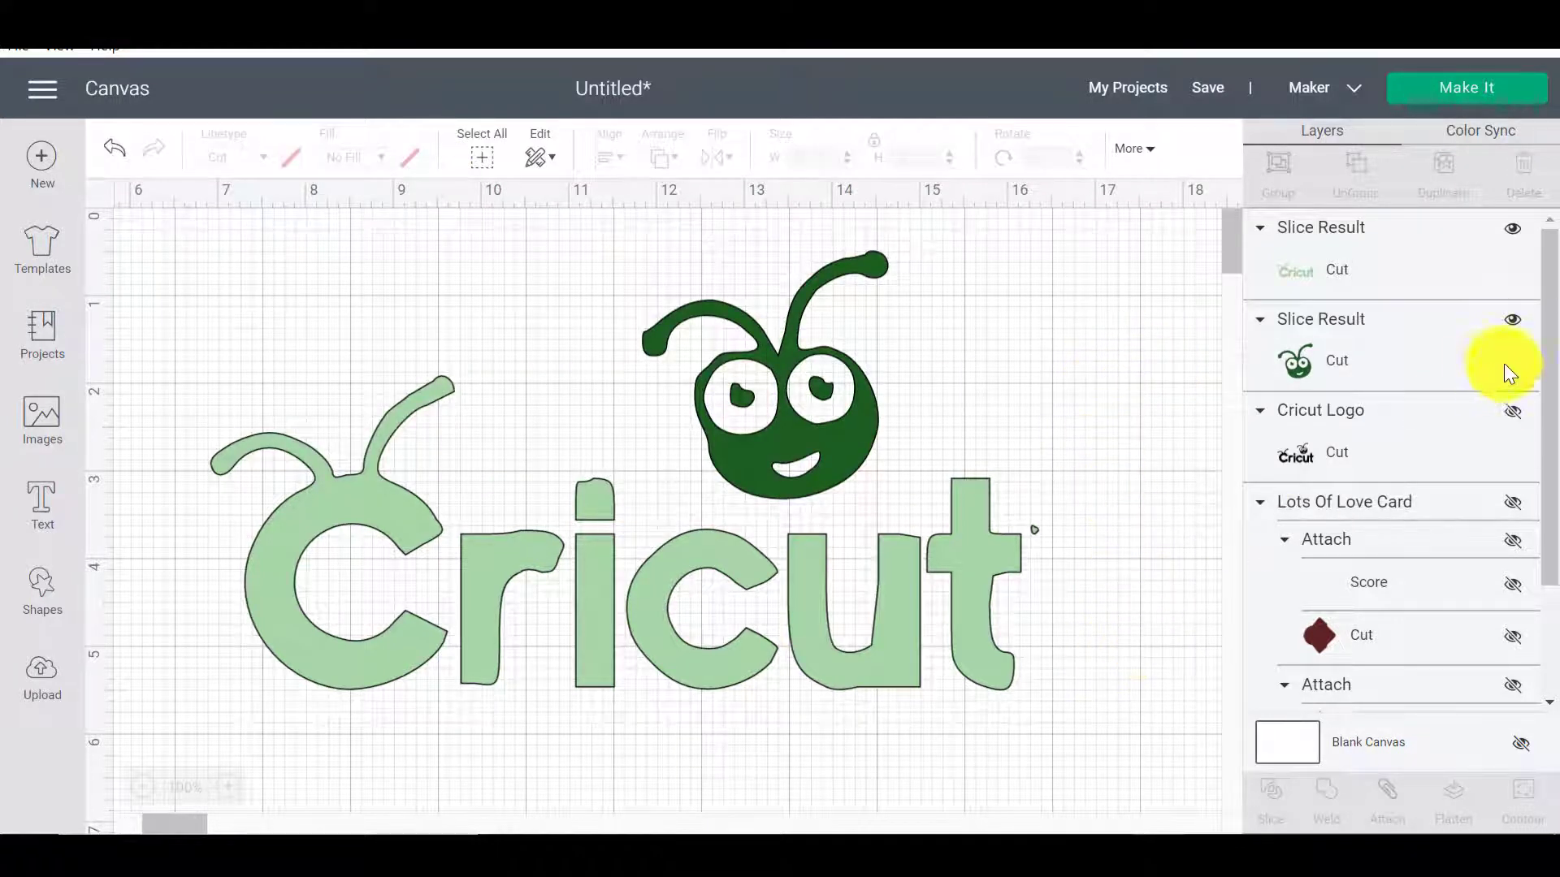
Hide the green sliced bee face and lettering, and show the original black Cricut logo.
{"action": "left_click", "coordinate": [1511, 321]}
{"action": "left_click", "coordinate": [1512, 230]}
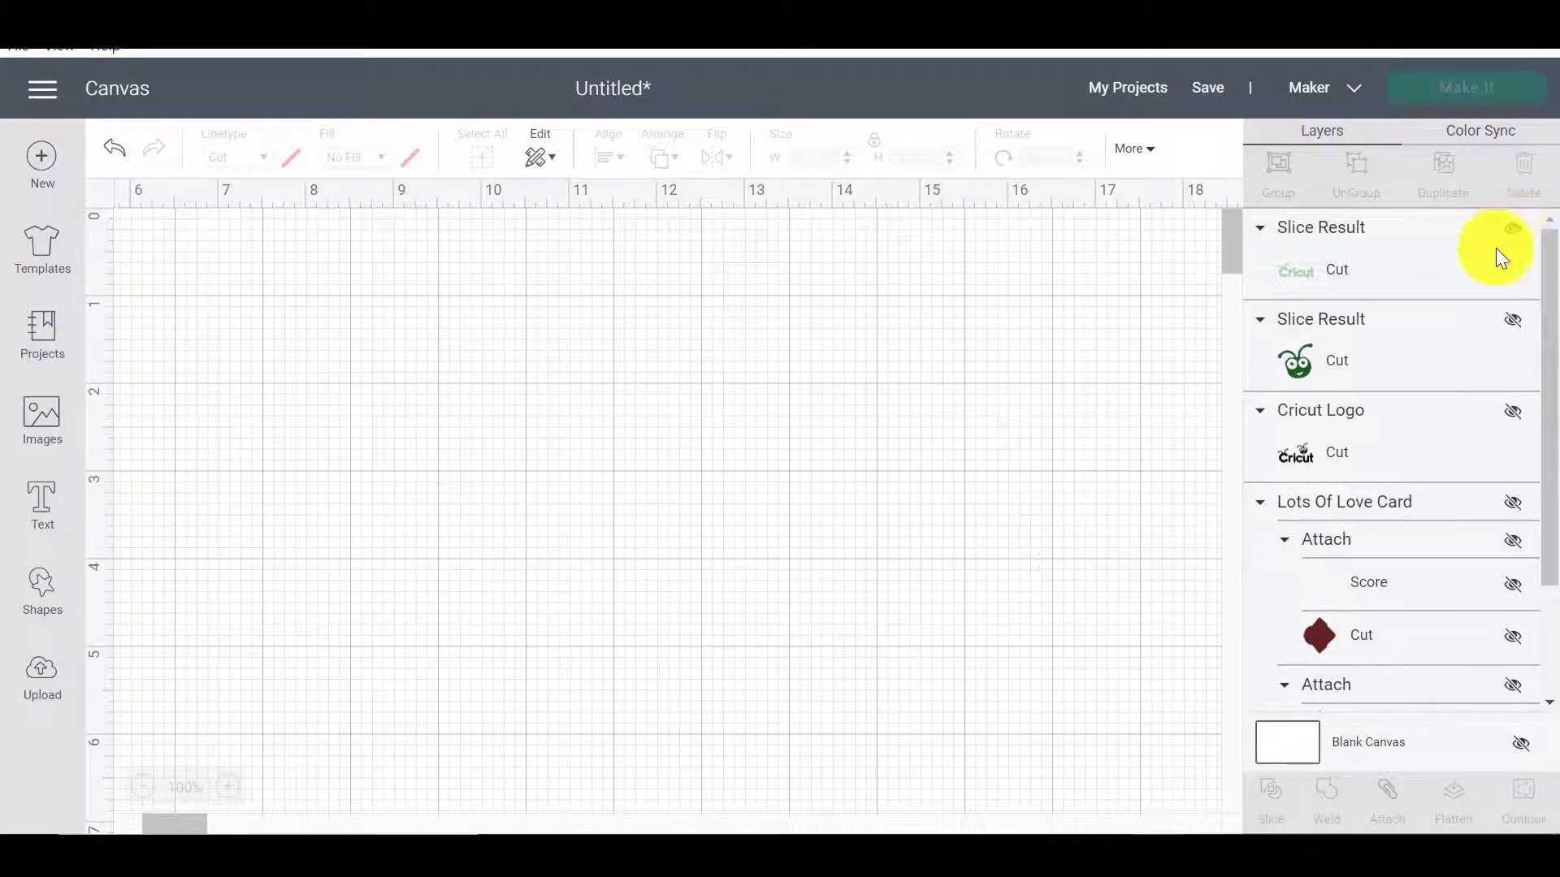
{"action": "left_click", "coordinate": [1512, 411]}
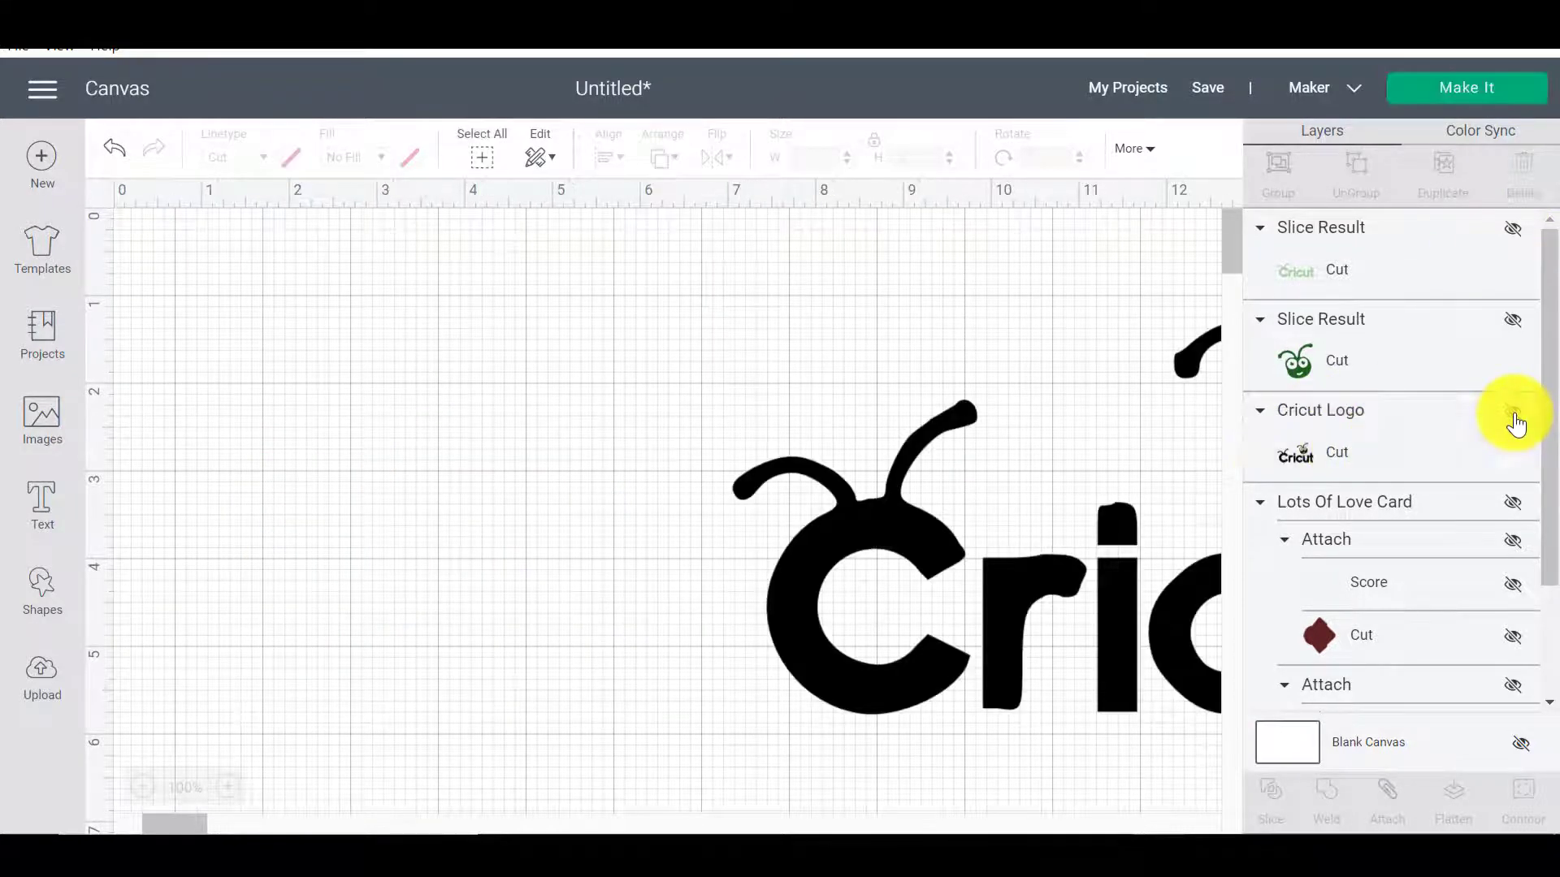
Move the Cricut logo into full view, duplicate it, and hide the earlier copy.
{"action": "left_click", "coordinate": [1009, 572]}
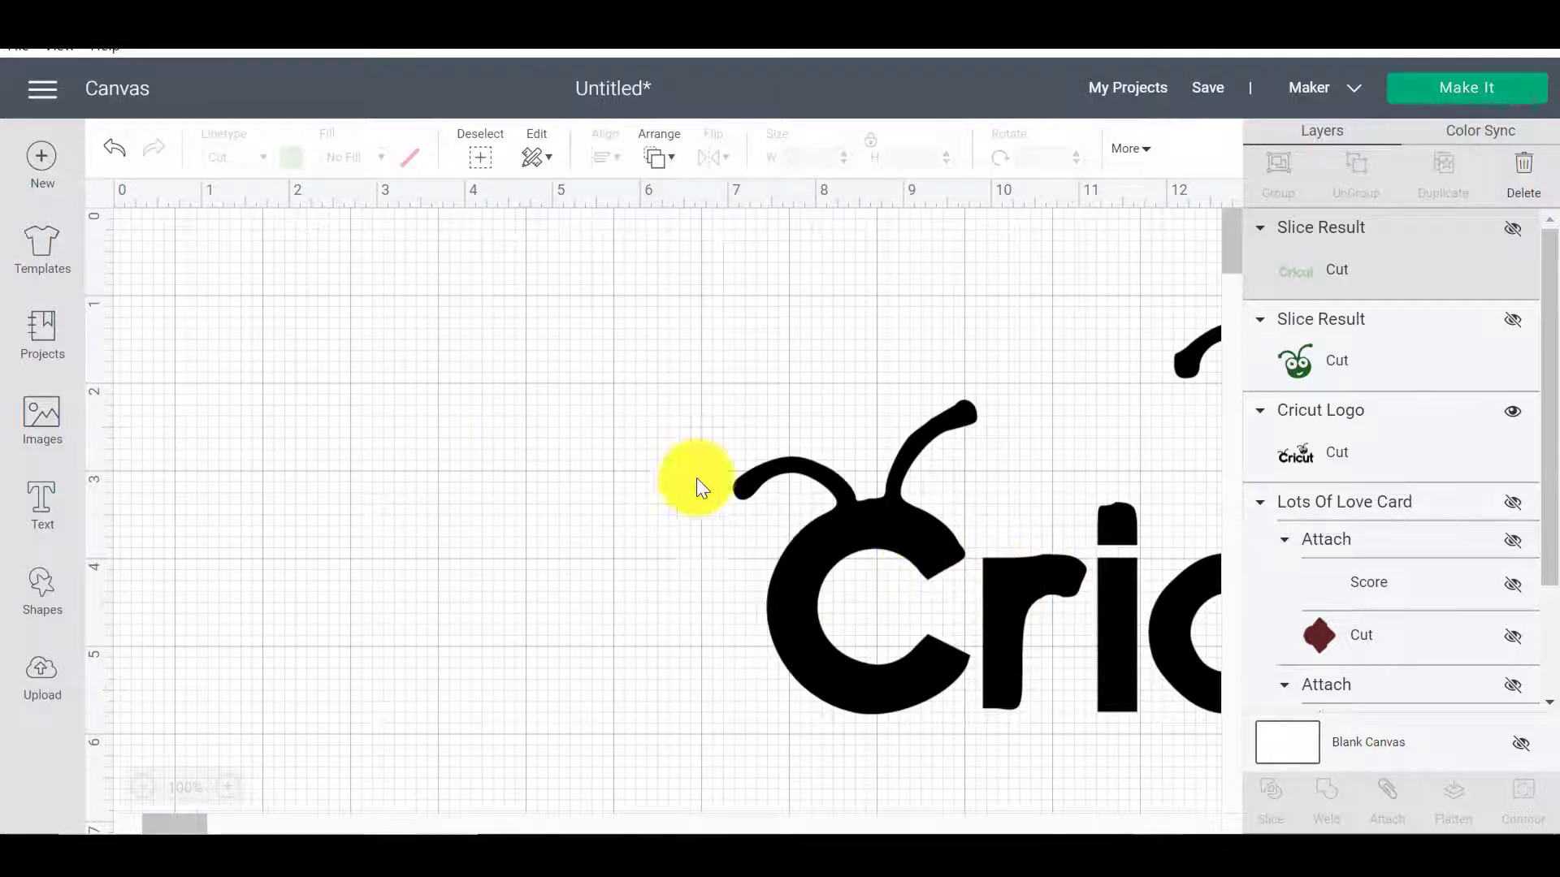
{"action": "left_click_drag", "start_coordinate": [631, 358], "coordinate": [1134, 776]}
{"action": "left_click_drag", "start_coordinate": [1138, 668], "coordinate": [589, 646]}
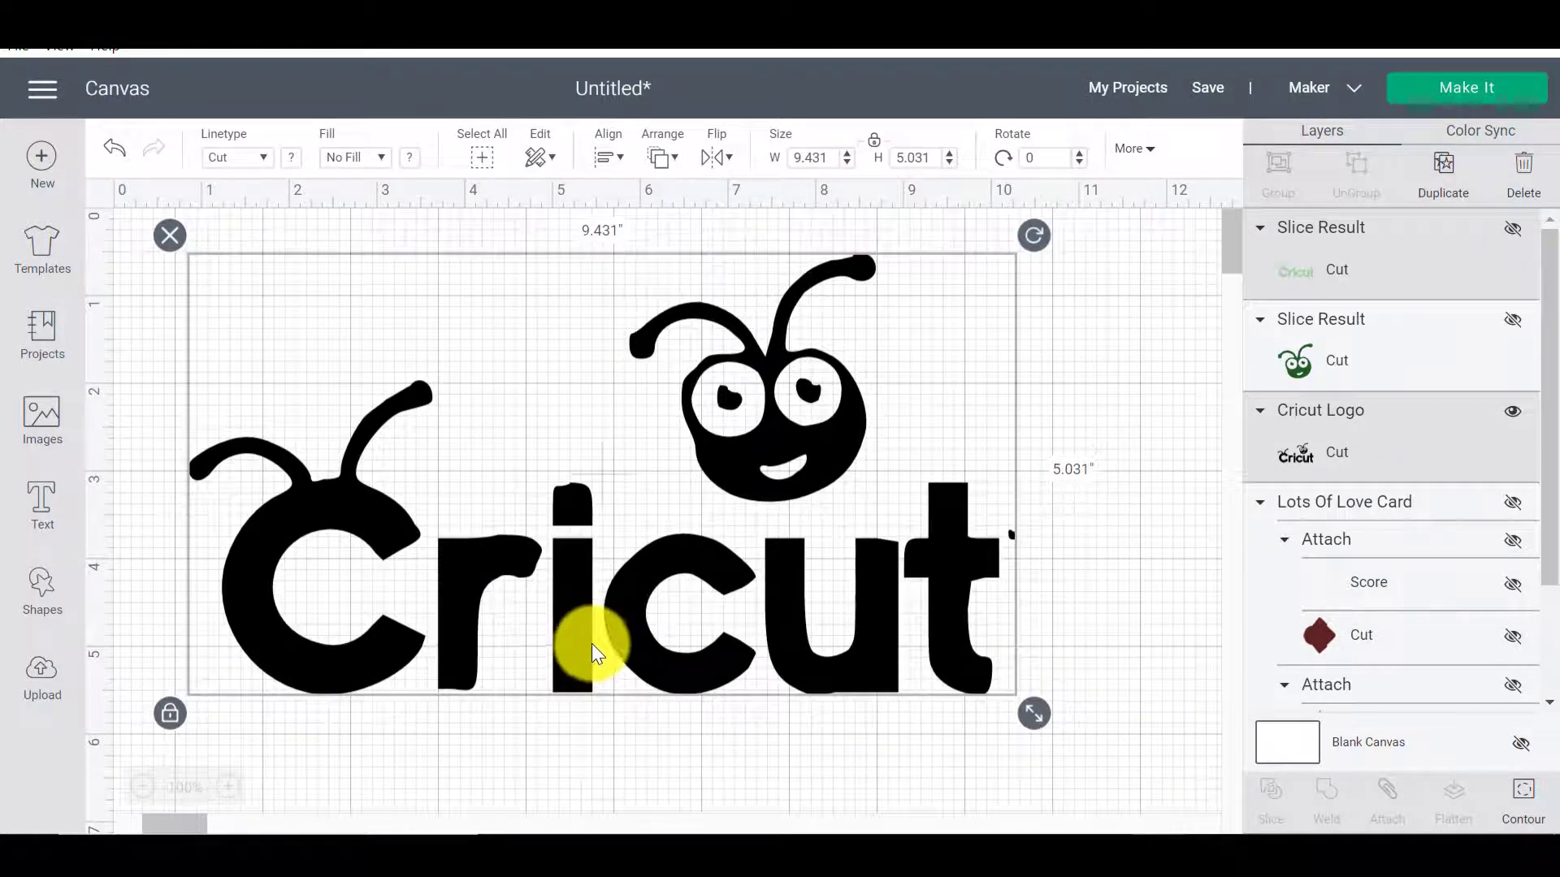
{"action": "key", "text": "ctrl+d"}
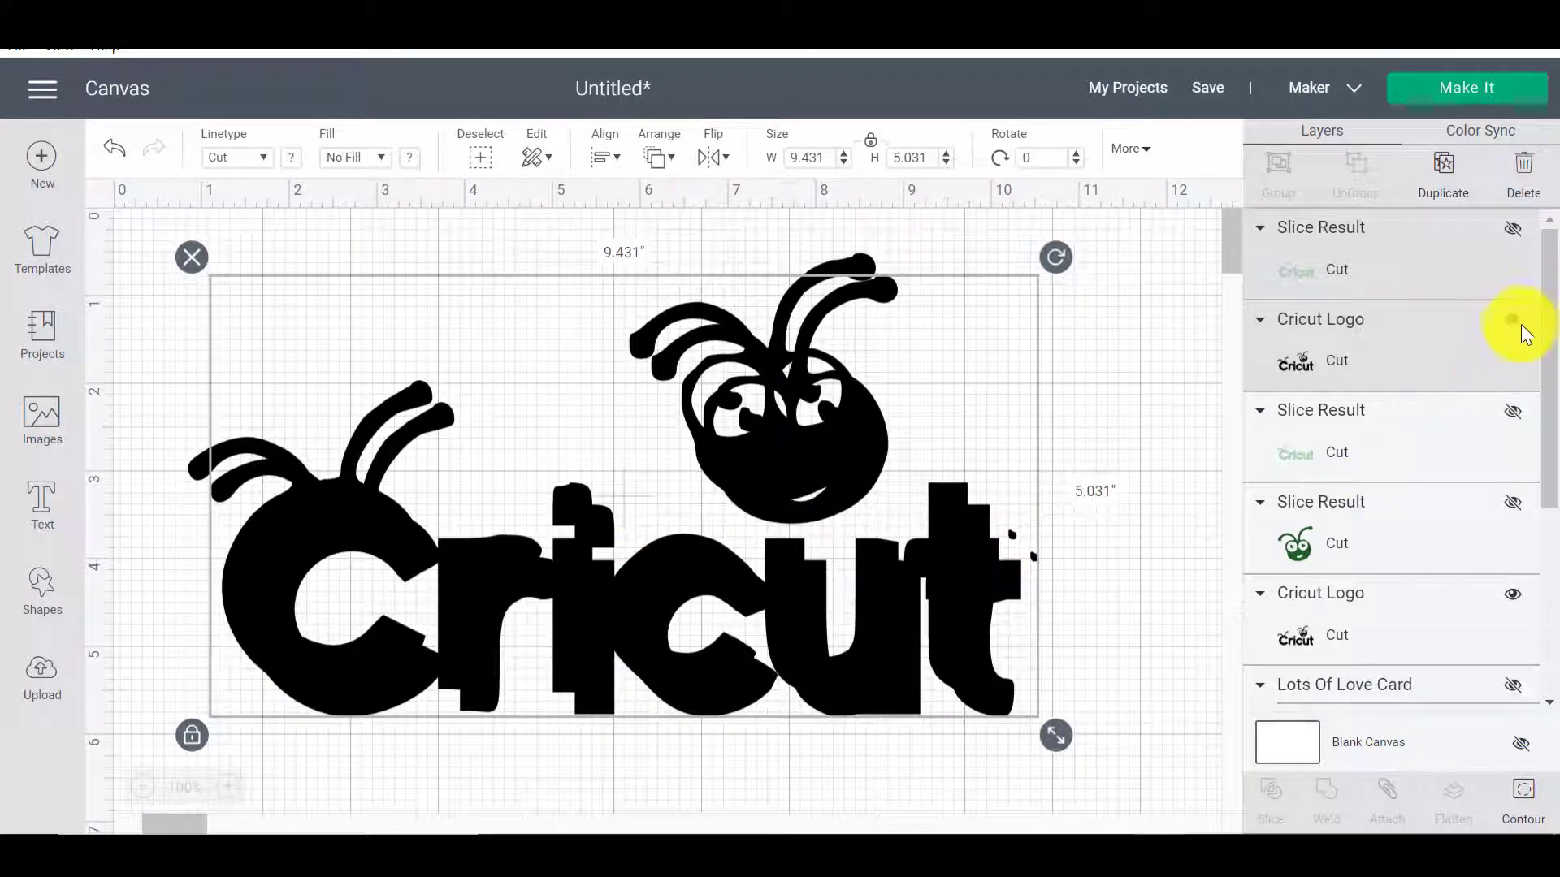
{"action": "left_click", "coordinate": [1513, 319]}
{"action": "left_click", "coordinate": [1512, 594]}
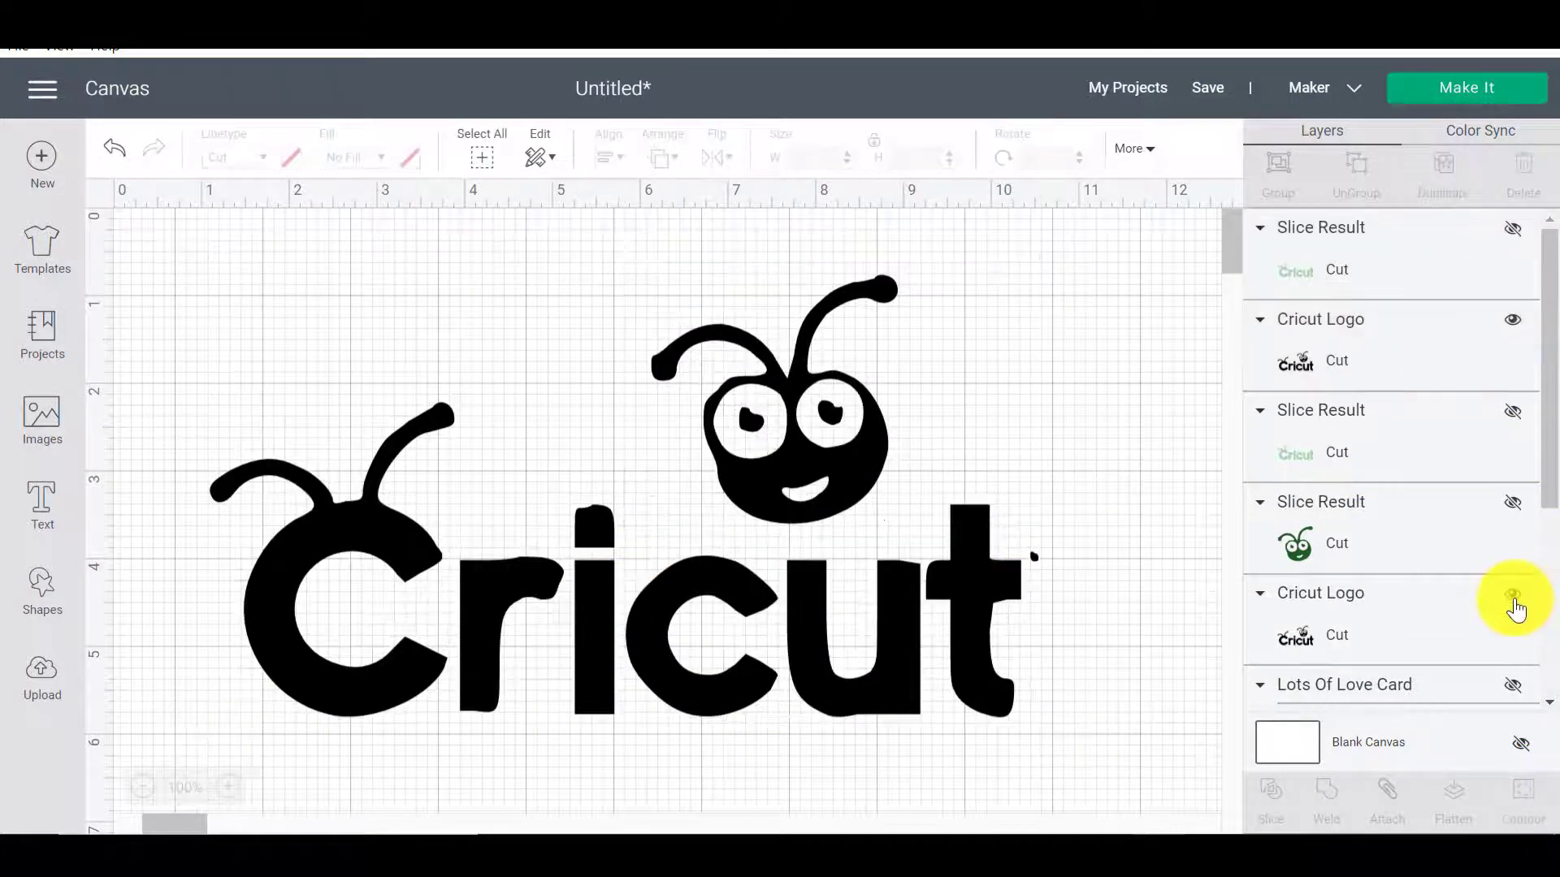
{"action": "left_click", "coordinate": [811, 533]}
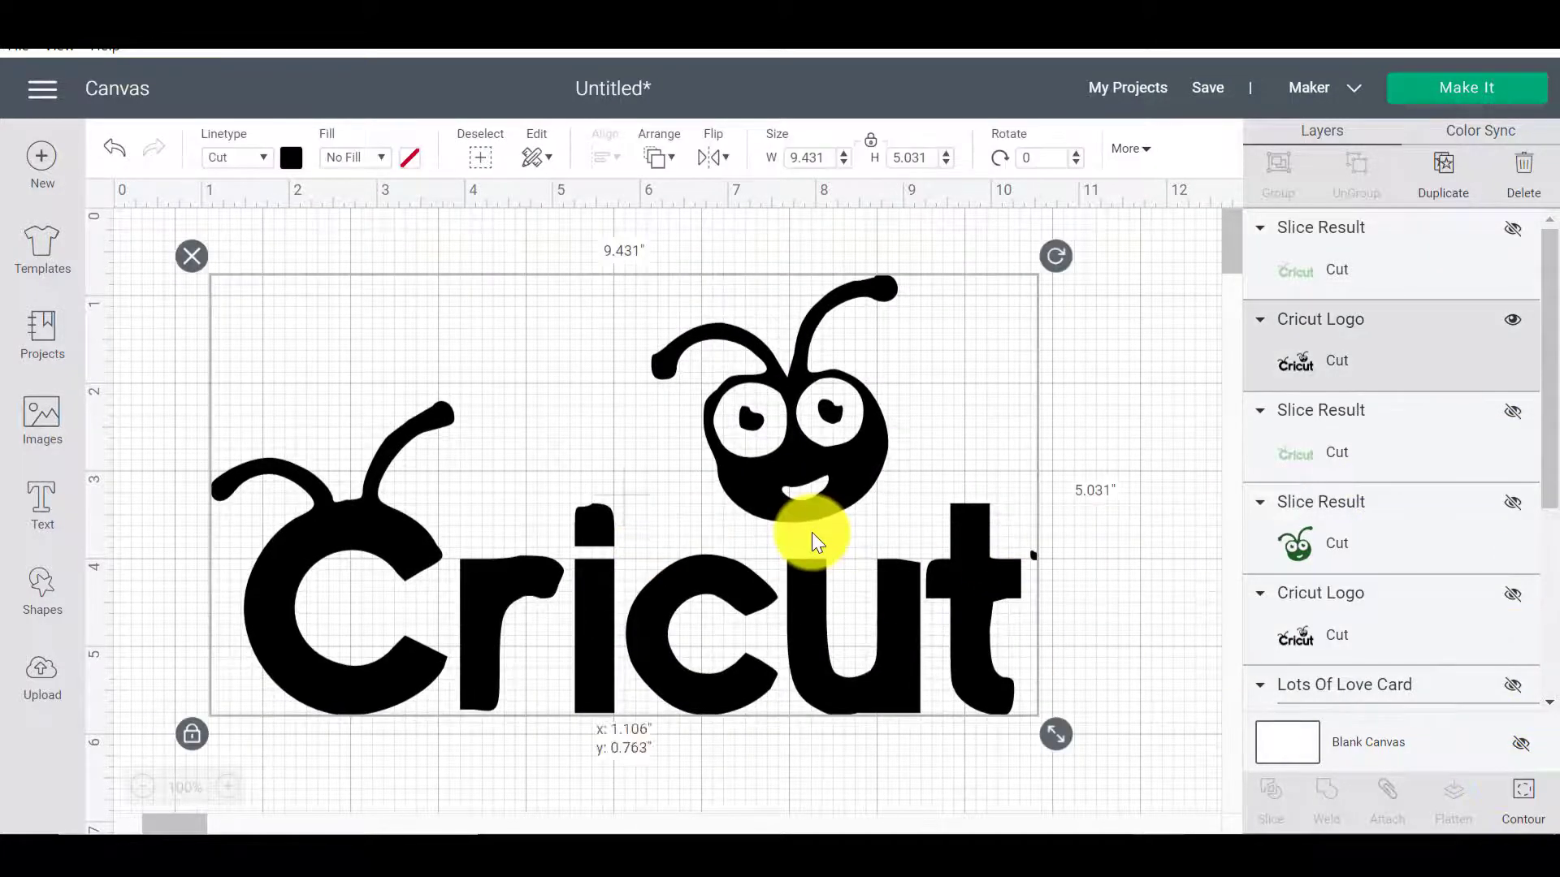
Use Contour to hide the bee head outline and both eye cut lines, leaving lettering at 9.431 × 3.579 in.
{"action": "left_click", "coordinate": [1519, 796]}
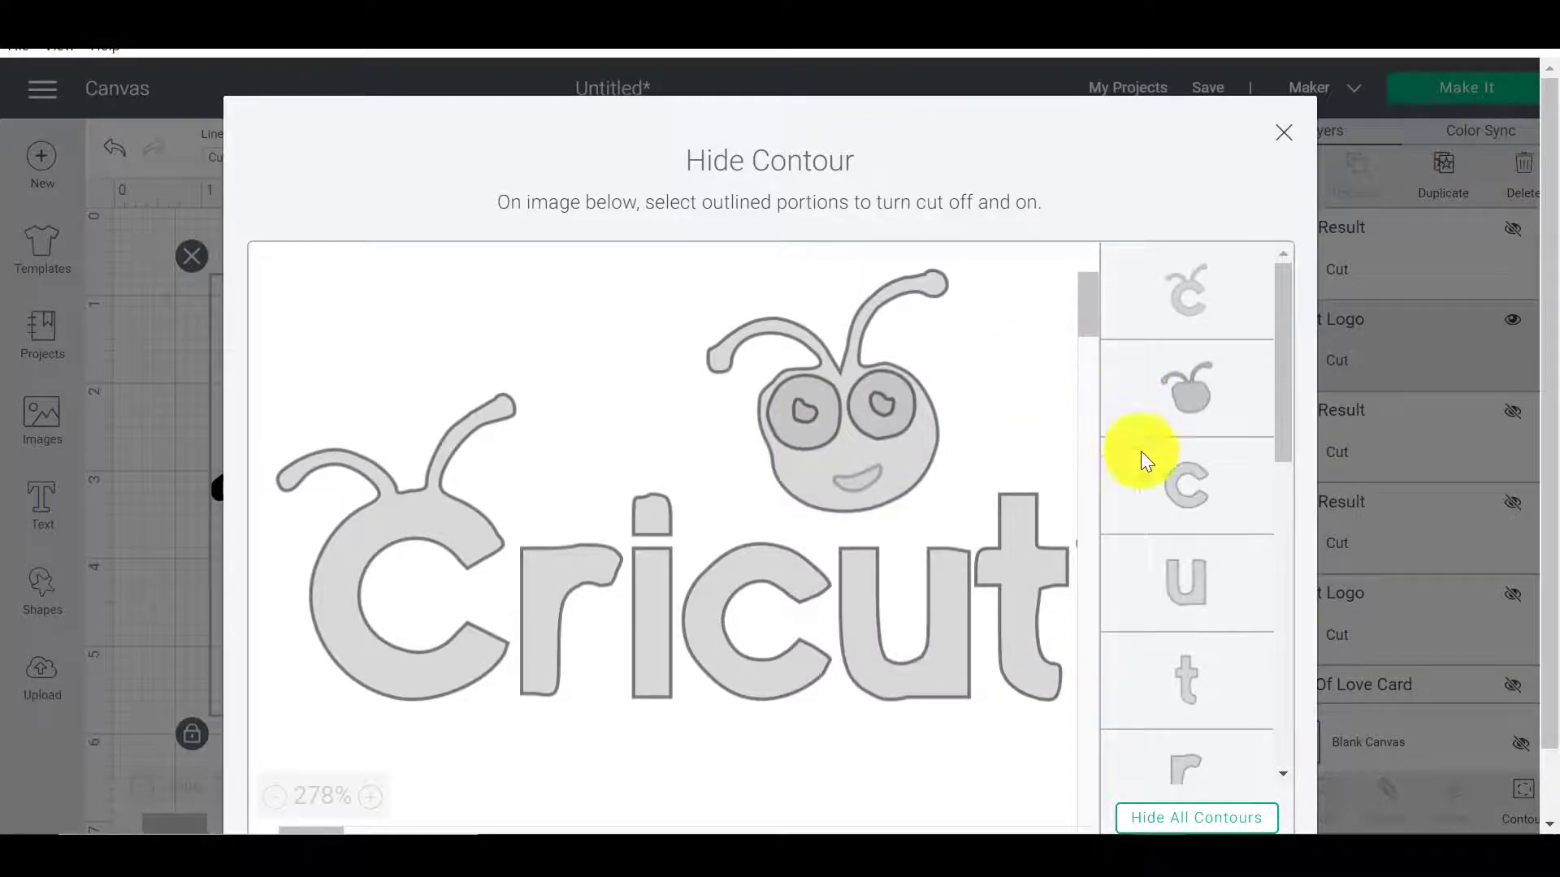
{"action": "scroll", "coordinate": [1201, 612], "scroll_direction": "down", "scroll_amount": 10}
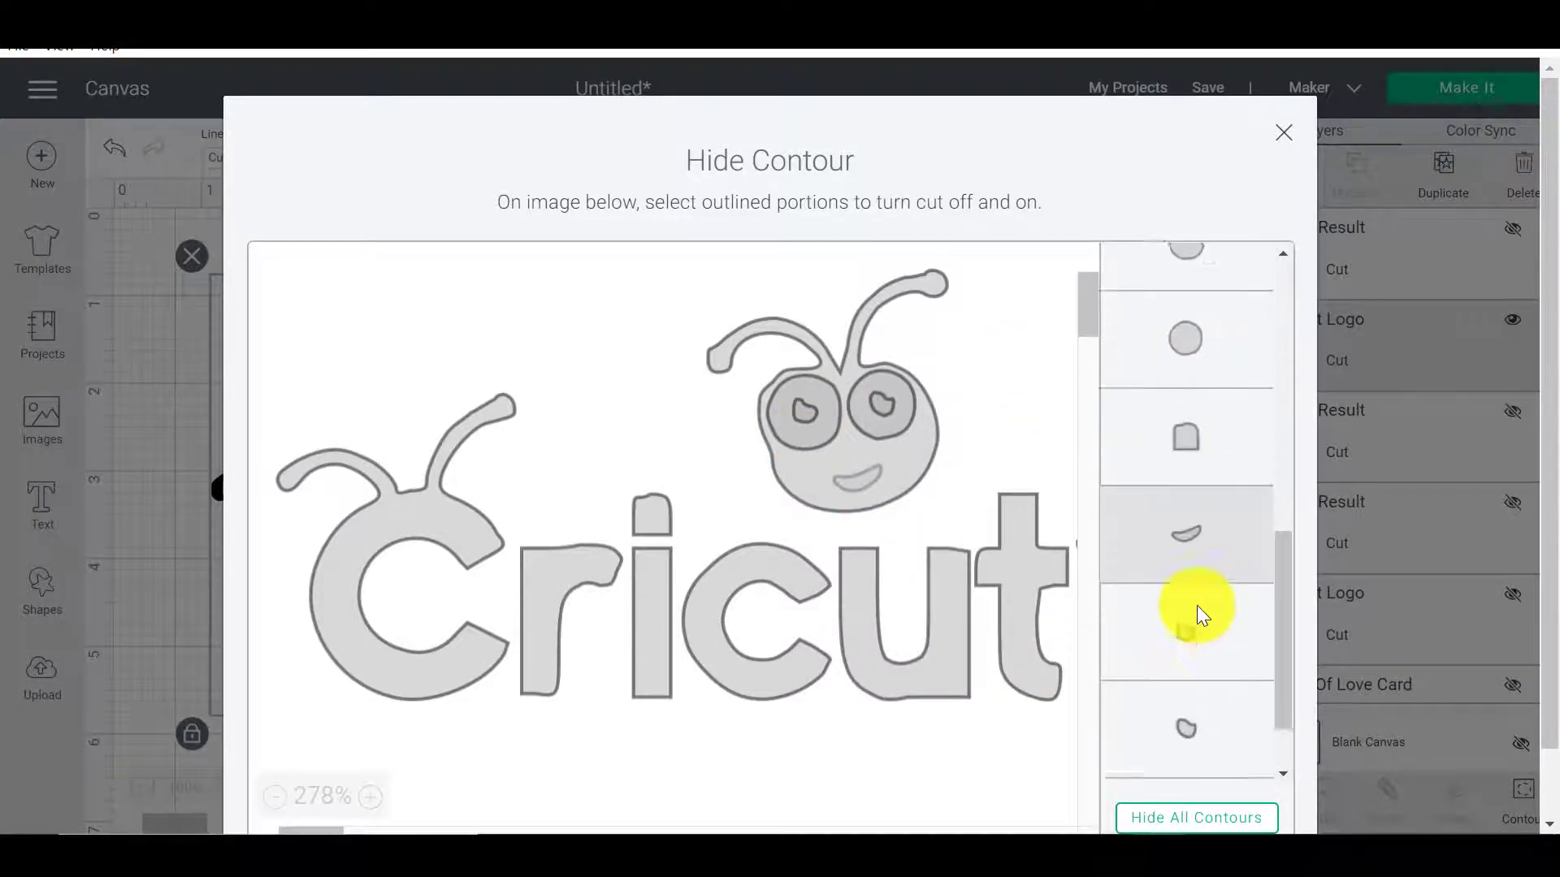
{"action": "scroll", "coordinate": [1196, 606], "scroll_direction": "up", "scroll_amount": 10}
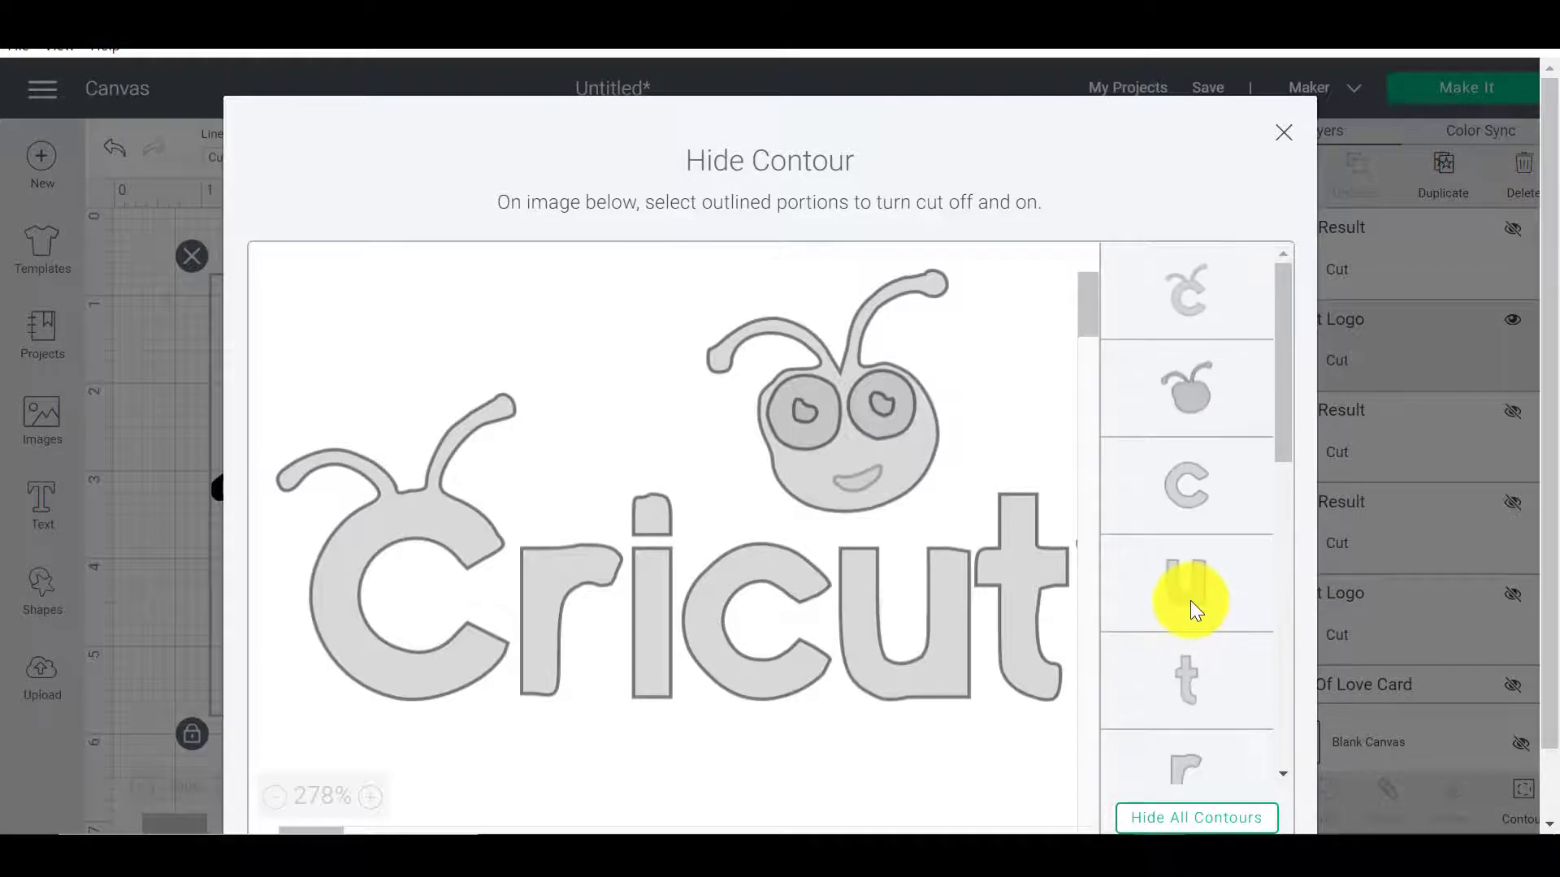
{"action": "left_click", "coordinate": [1183, 411]}
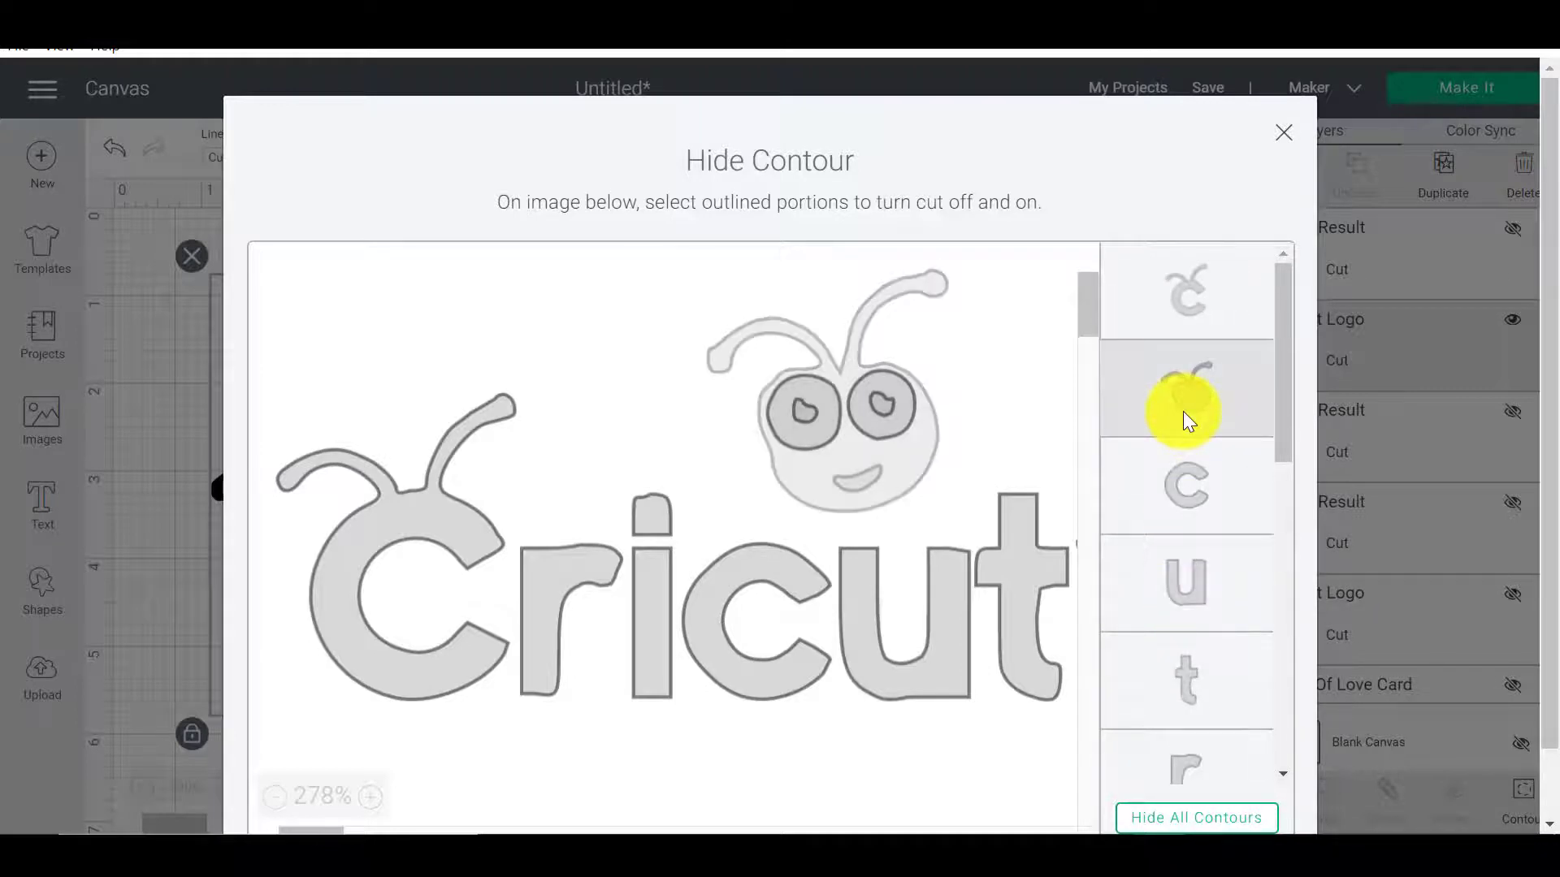
{"action": "scroll", "coordinate": [1230, 564], "scroll_direction": "down", "scroll_amount": 5}
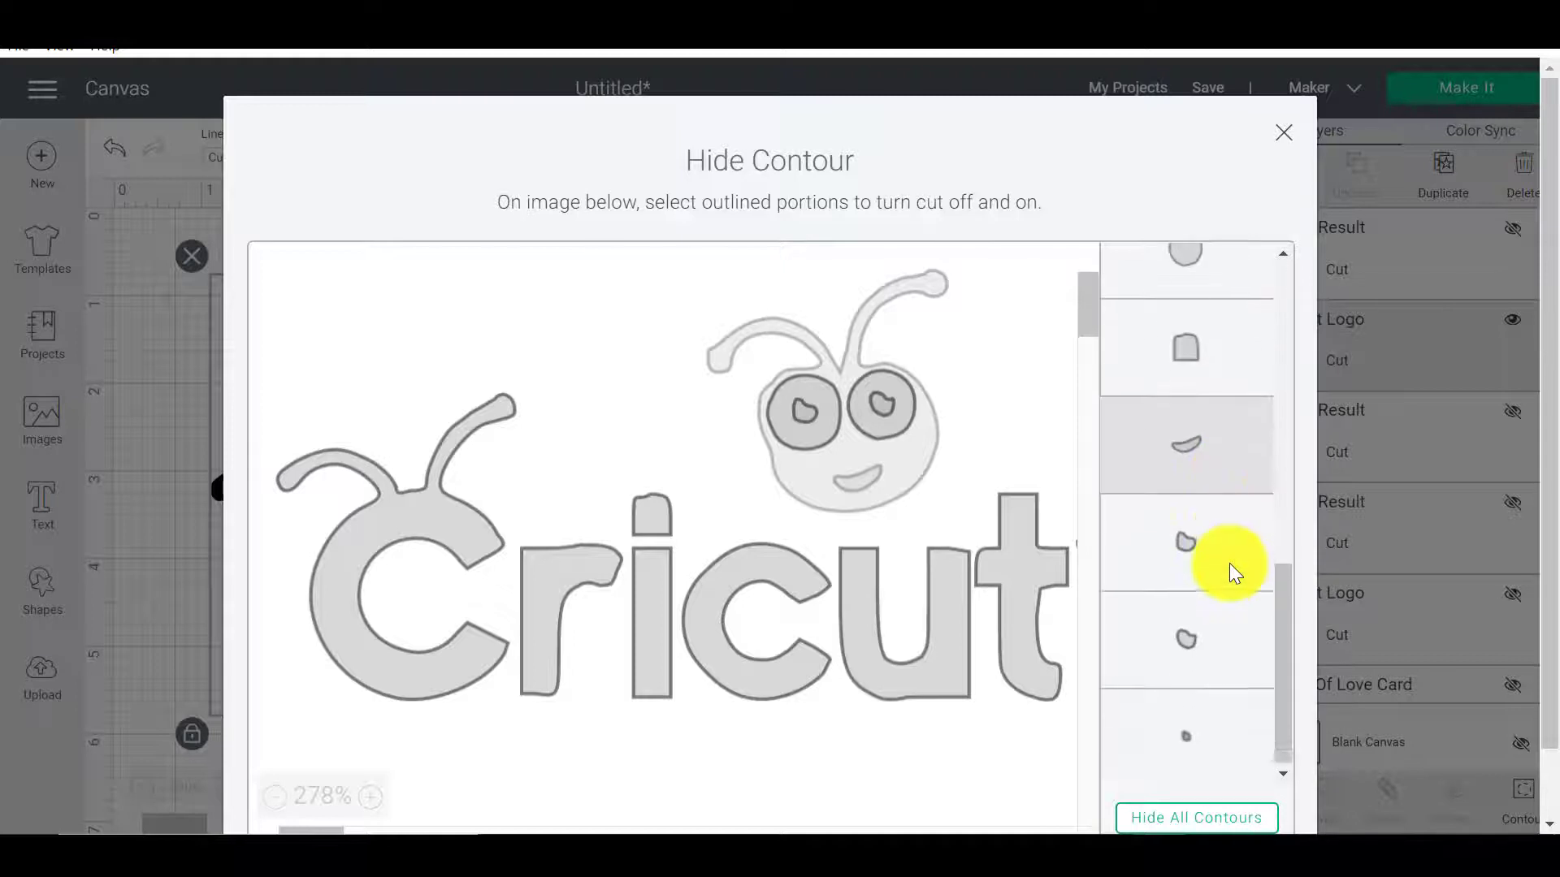
{"action": "left_click", "coordinate": [1227, 555]}
{"action": "left_click", "coordinate": [1214, 646]}
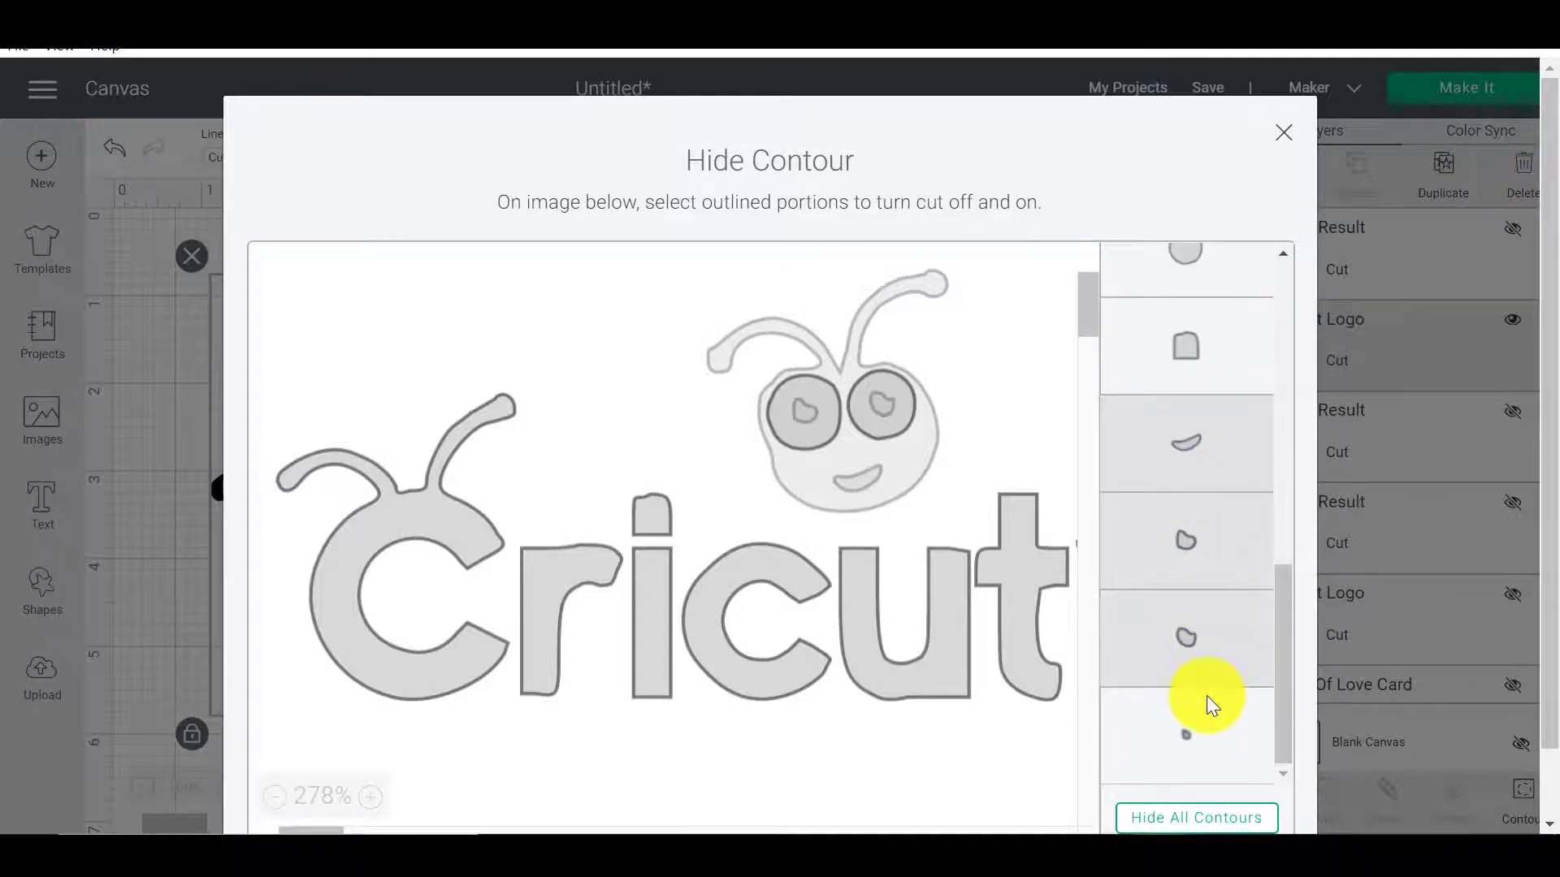
{"action": "scroll", "coordinate": [1209, 617], "scroll_direction": "up", "scroll_amount": 3}
{"action": "left_click", "coordinate": [1214, 493]}
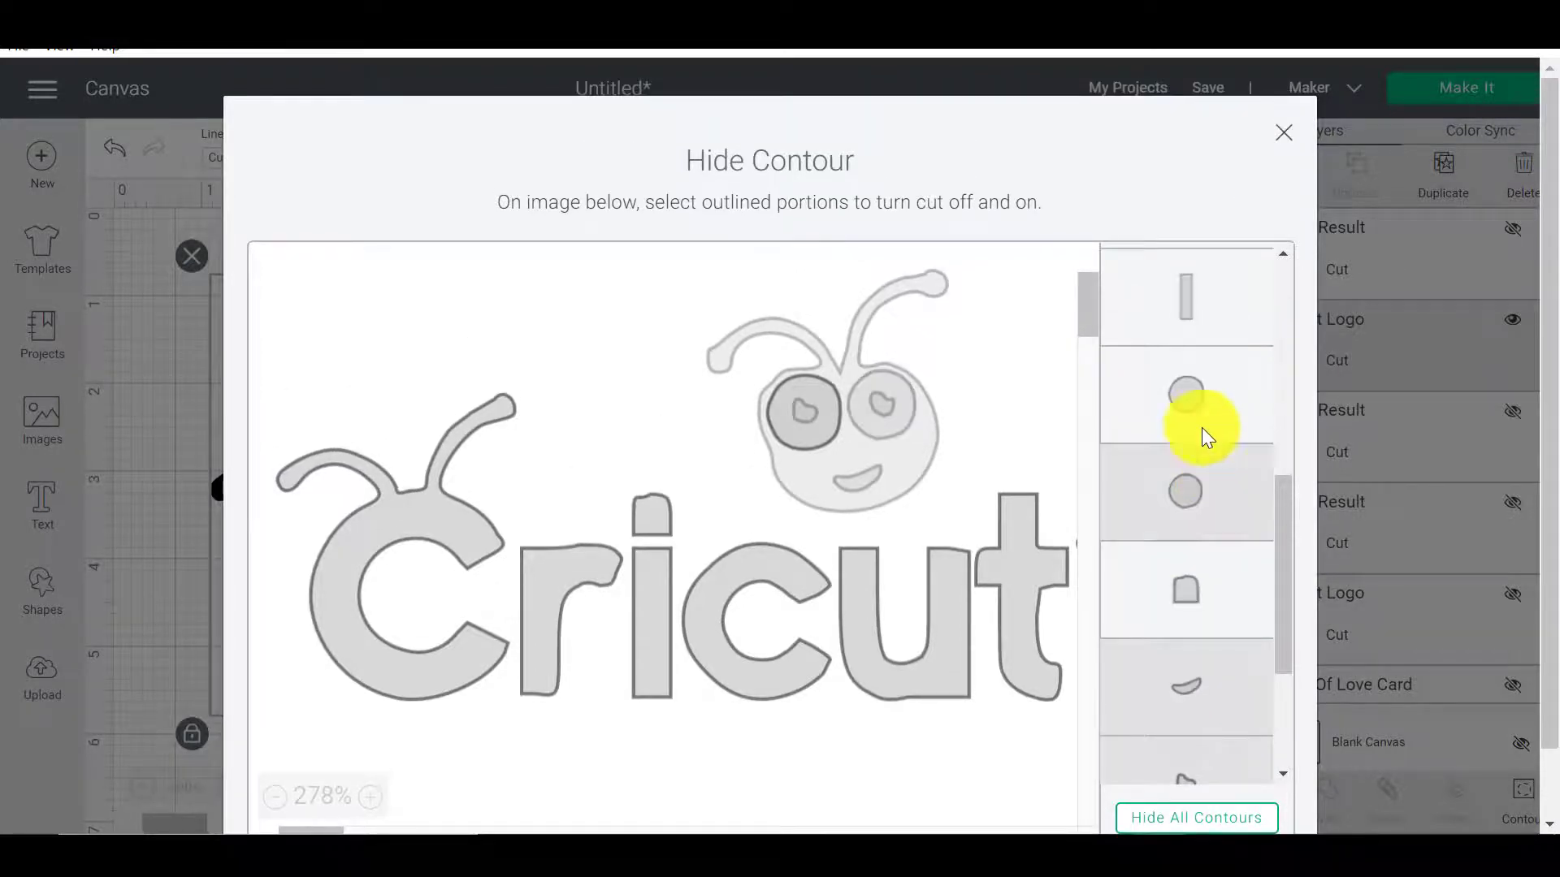
{"action": "left_click", "coordinate": [1203, 430]}
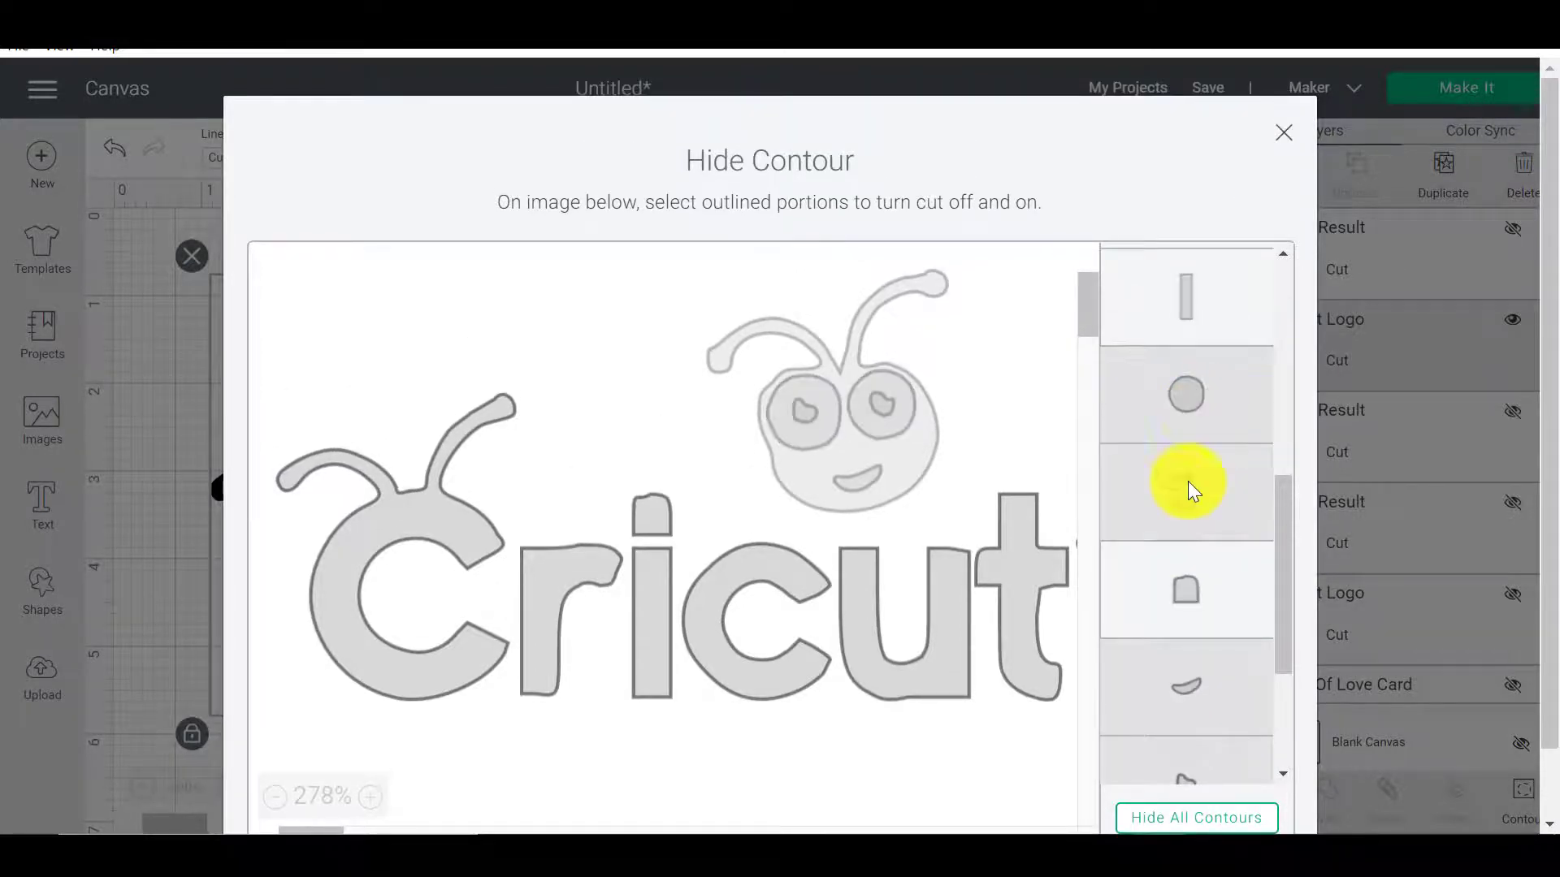
{"action": "left_click", "coordinate": [1284, 133]}
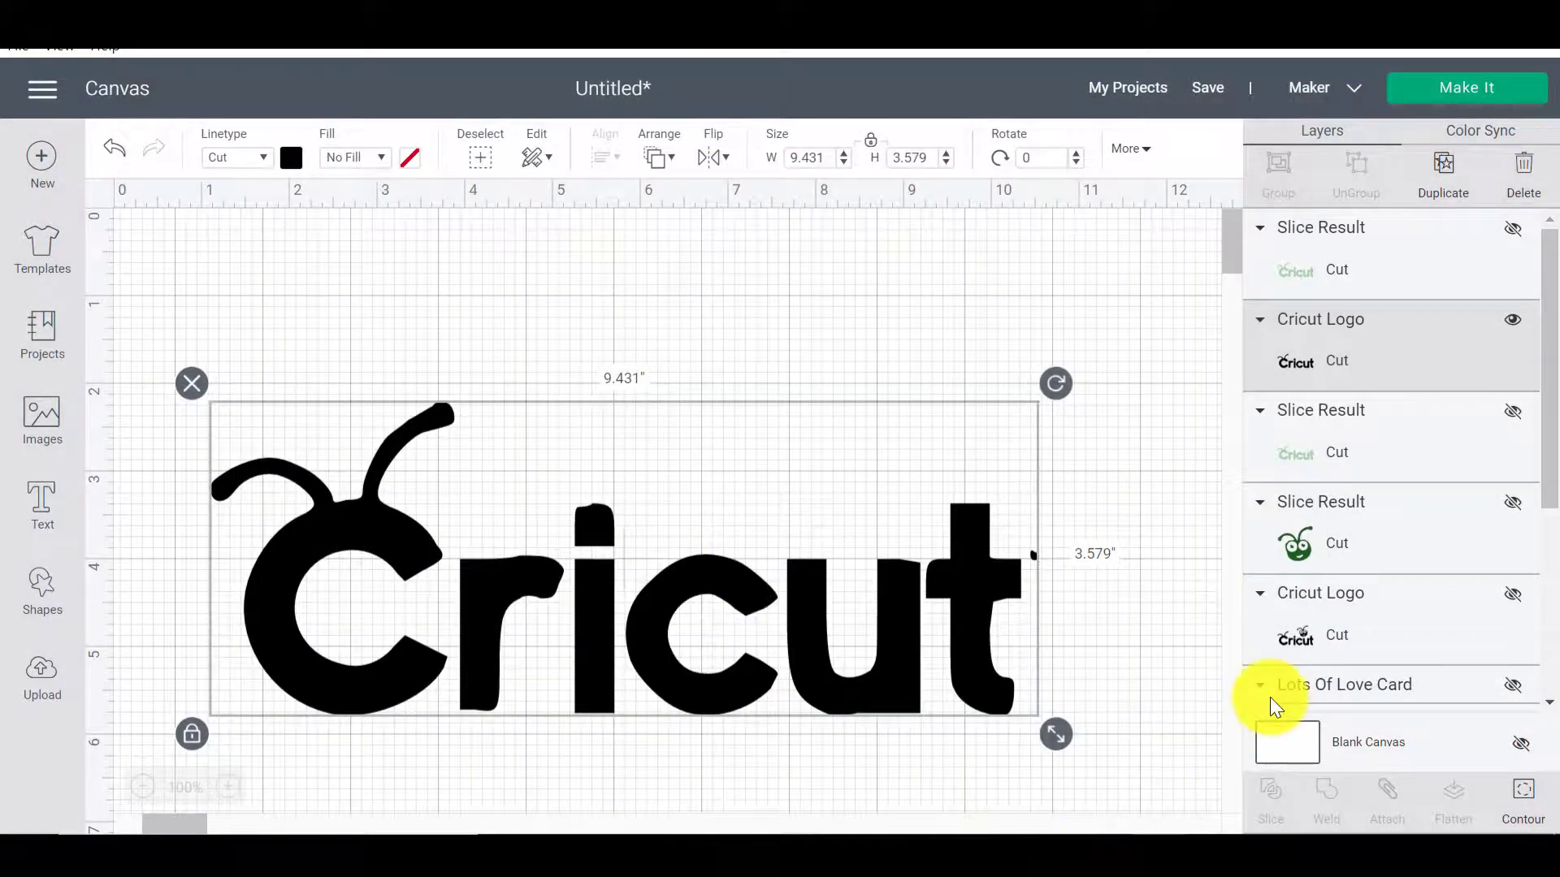
Raise the Cricut lettering higher on the canvas, then go to the Upload Image screen.
{"action": "left_click_drag", "start_coordinate": [769, 577], "coordinate": [744, 435]}
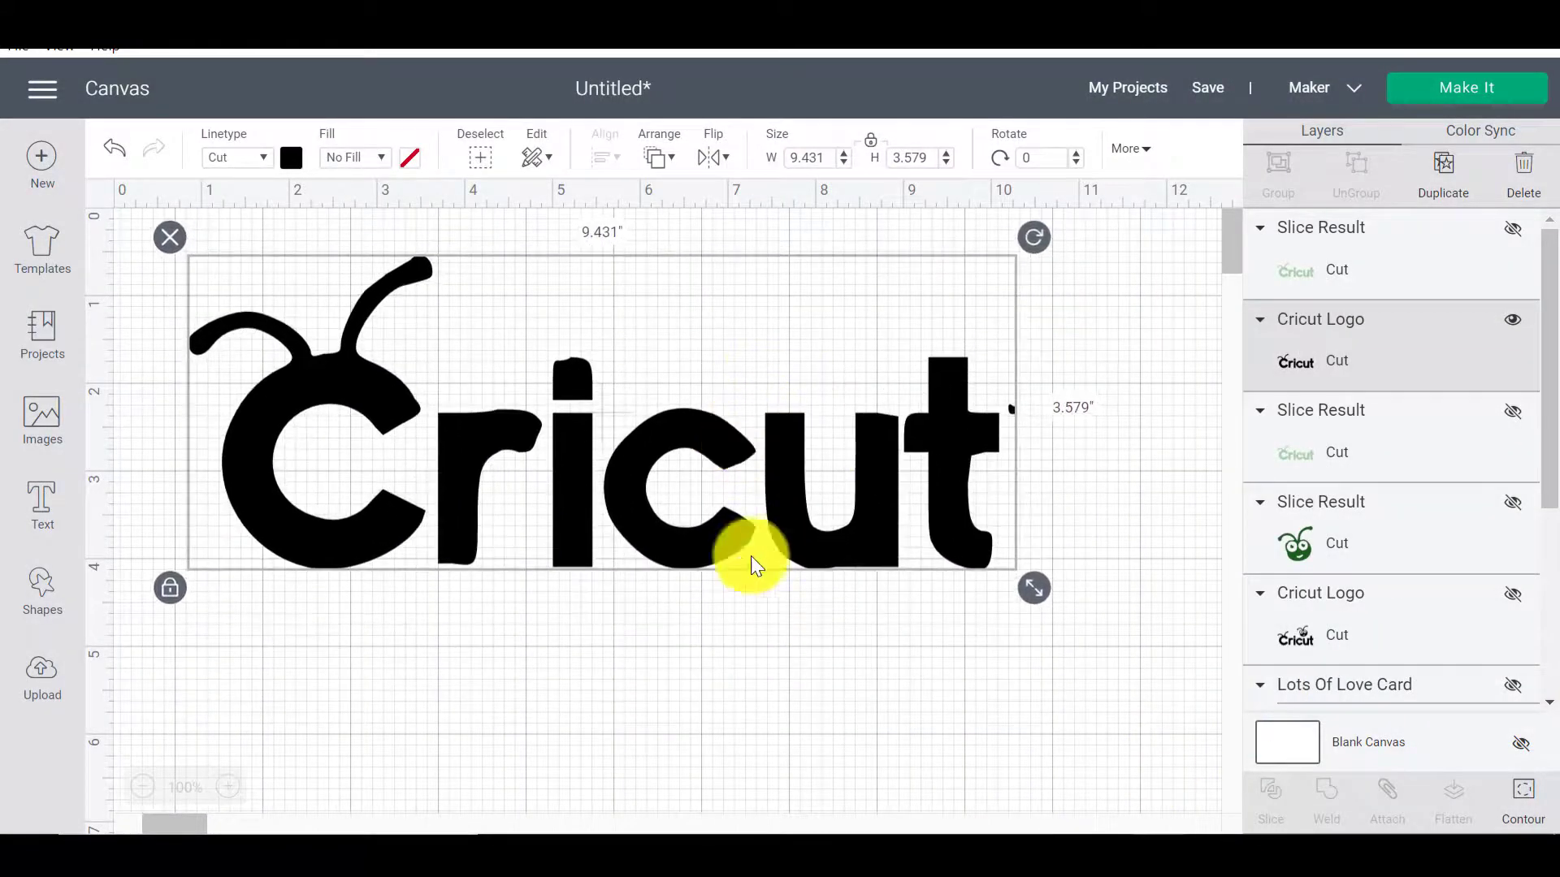
{"action": "left_click", "coordinate": [792, 646]}
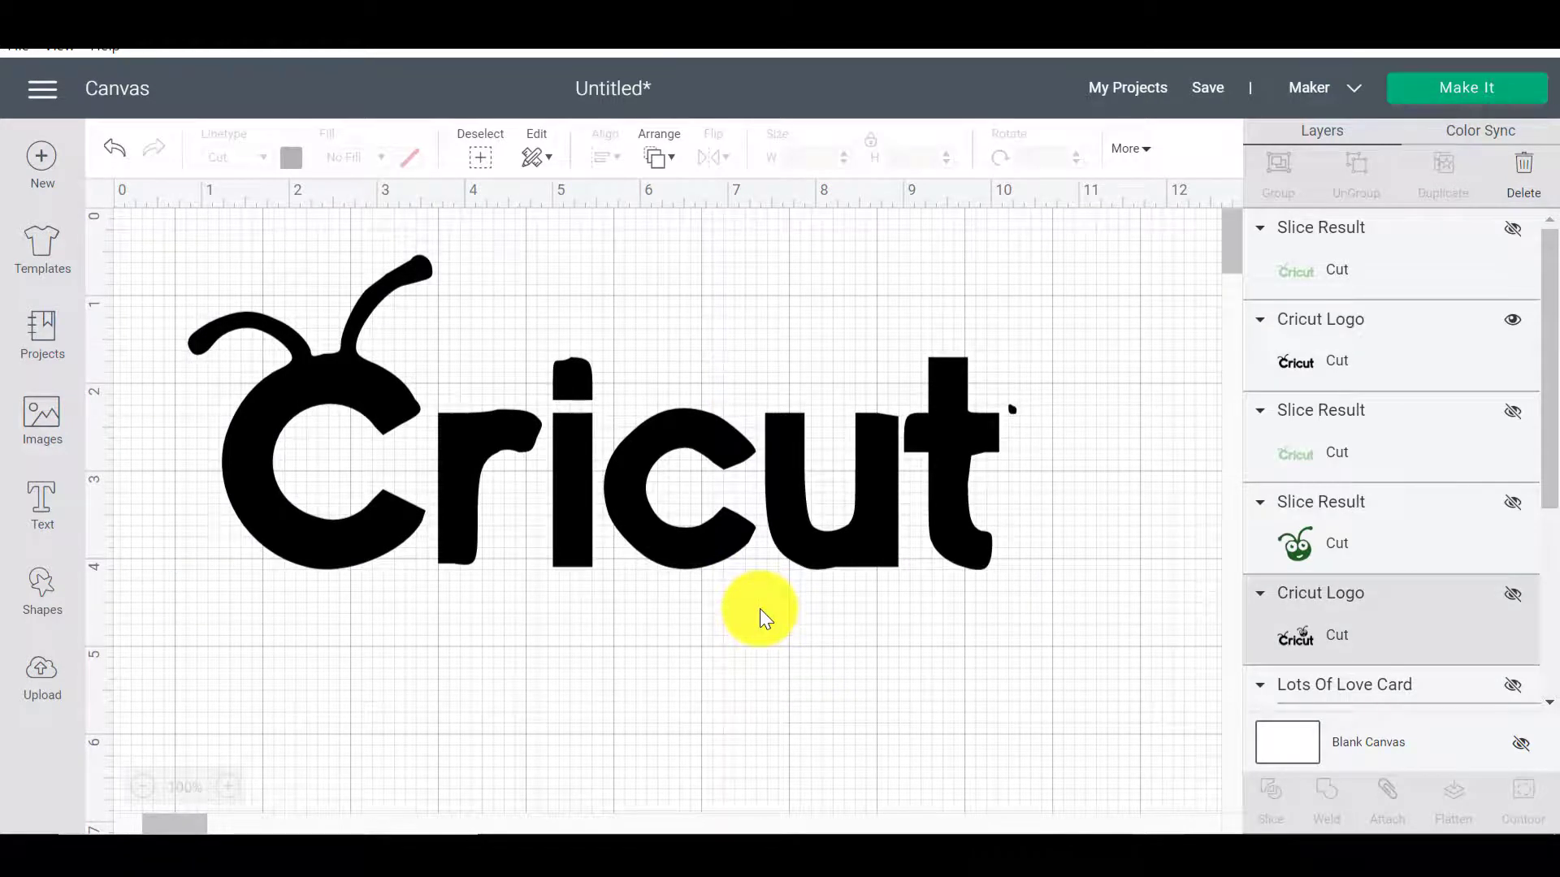
{"action": "left_click", "coordinate": [1137, 645]}
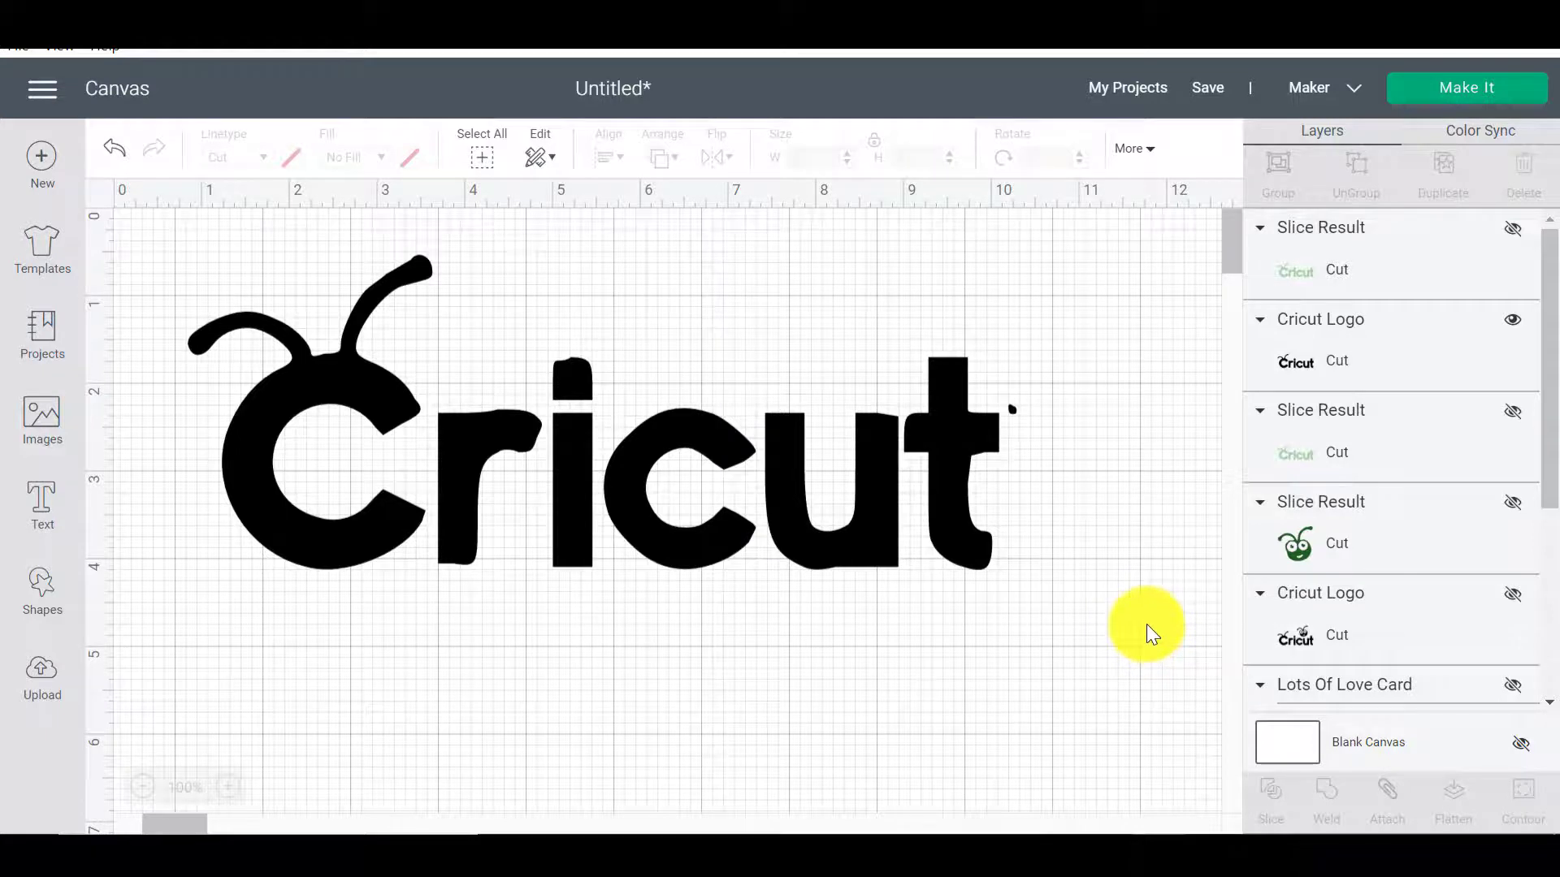
{"action": "left_click_drag", "start_coordinate": [1146, 624], "coordinate": [47, 276]}
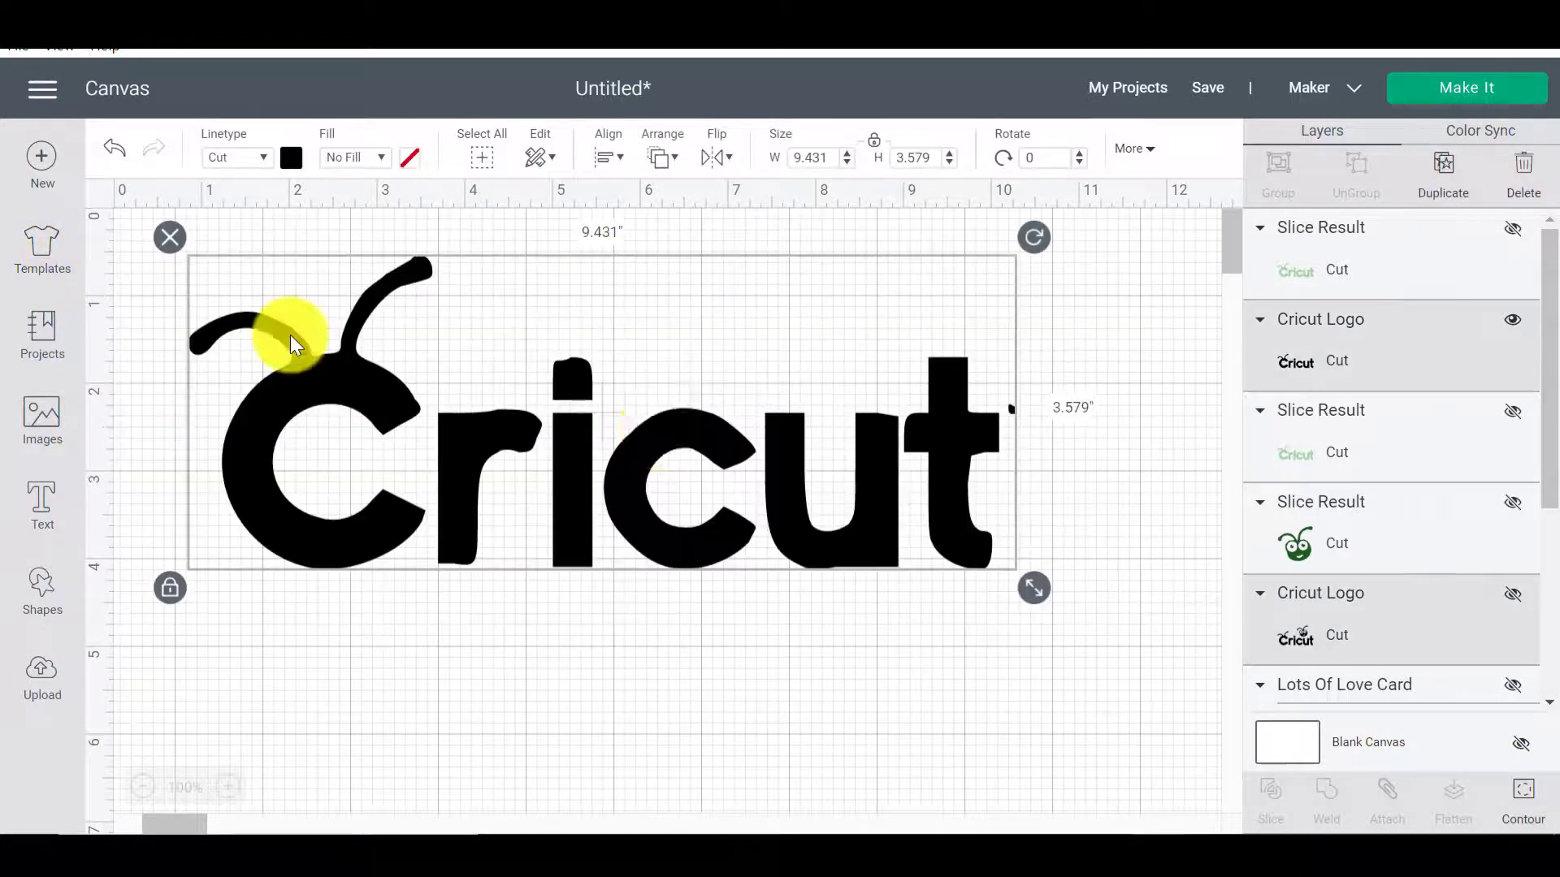
{"action": "left_click", "coordinate": [1112, 577]}
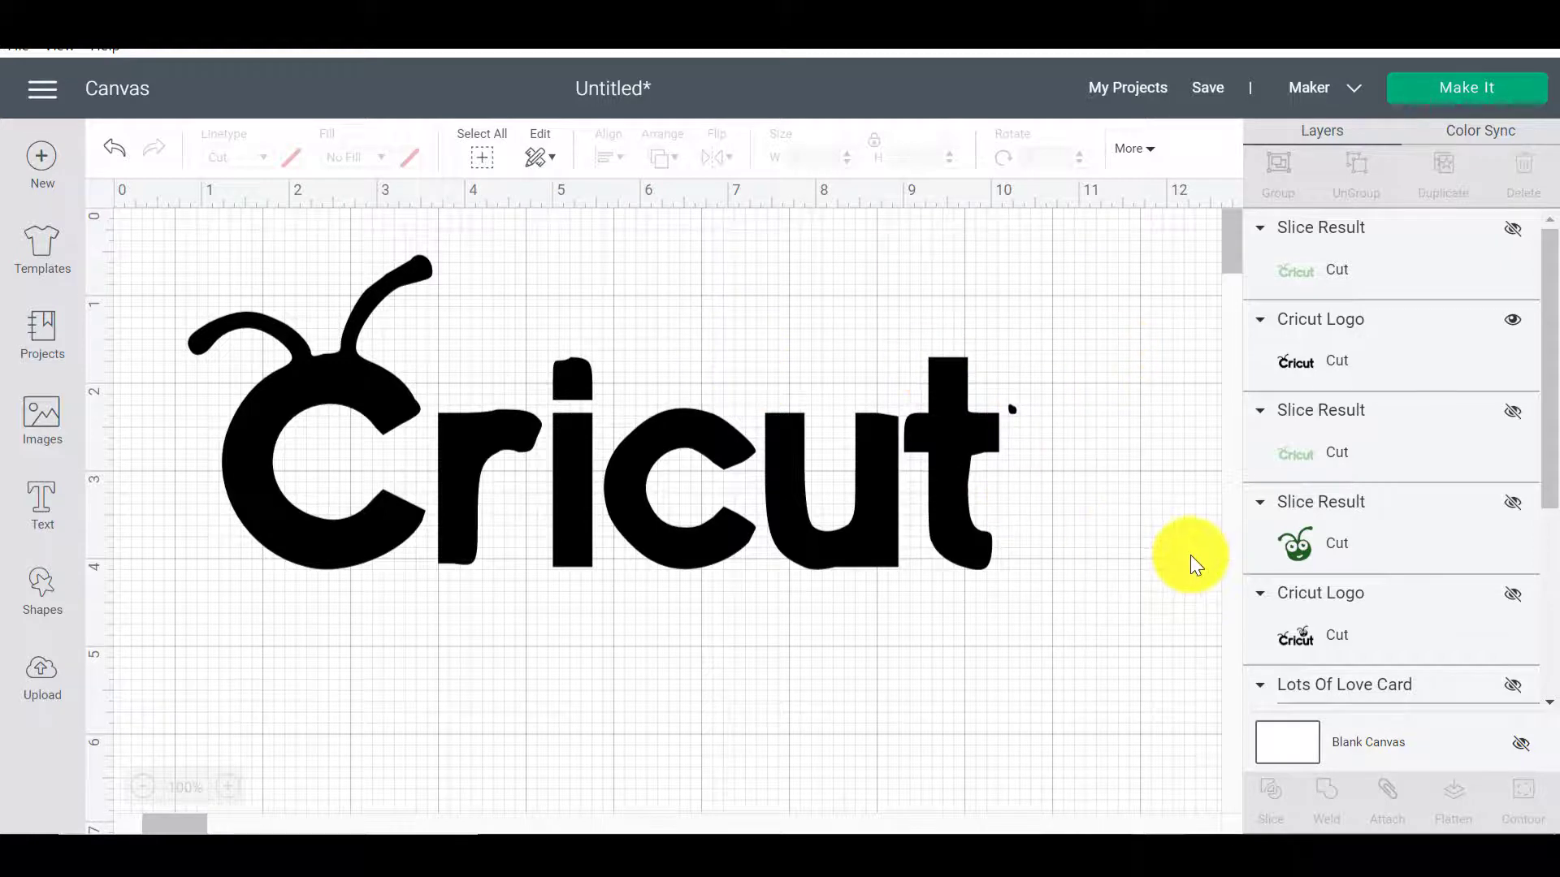
{"action": "left_click", "coordinate": [664, 461]}
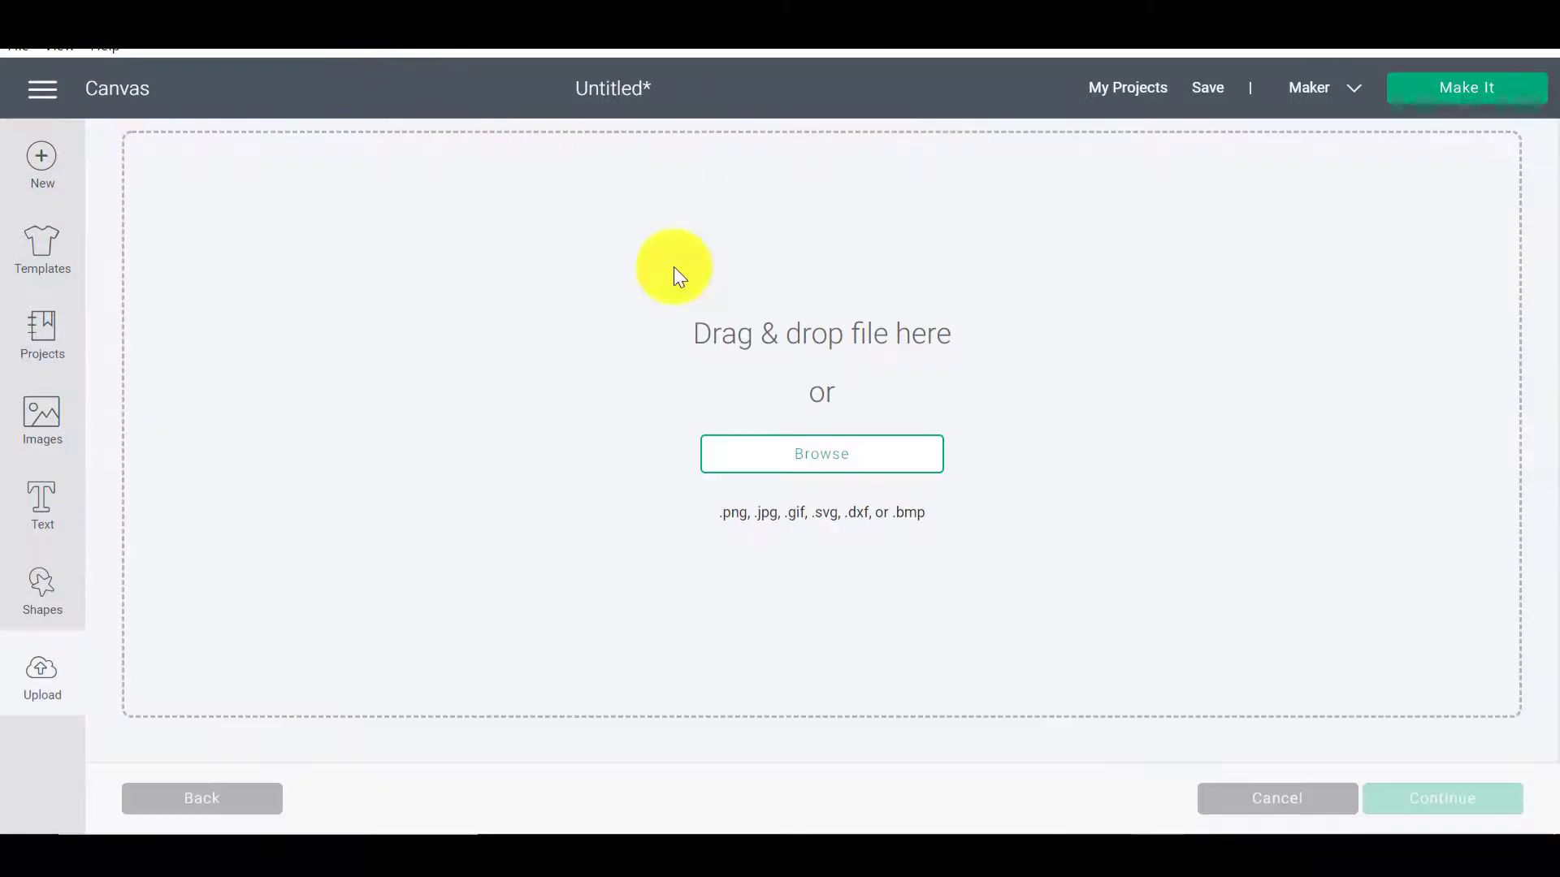
Upload 'Christmas Dish' from the Downloads folder with the Complex image type.
{"action": "left_click", "coordinate": [928, 461]}
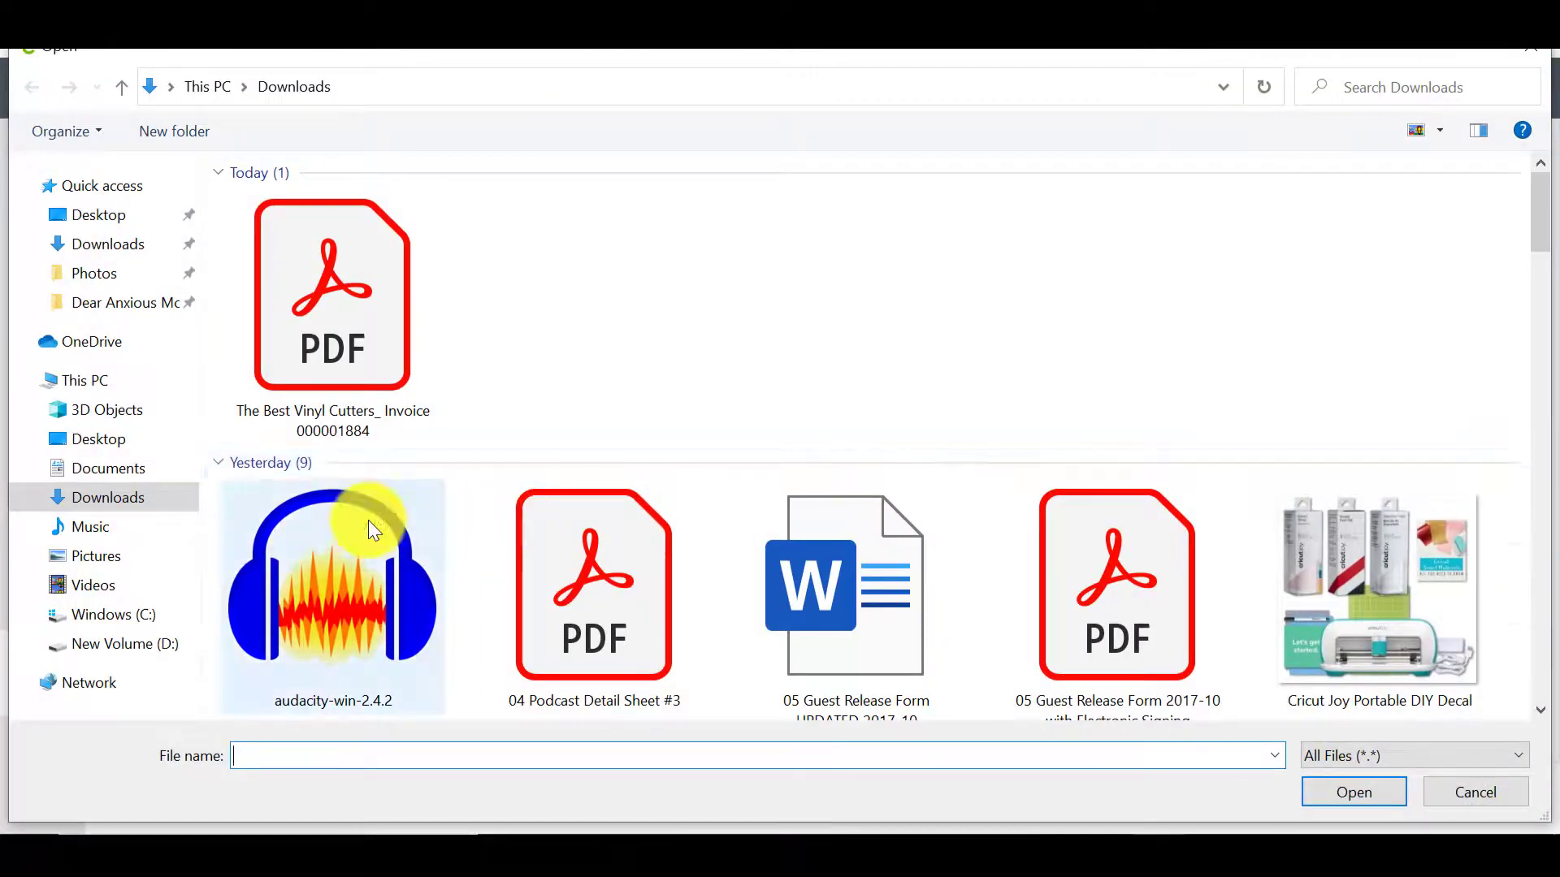
{"action": "scroll", "coordinate": [611, 541], "scroll_direction": "down", "scroll_amount": 10}
{"action": "scroll", "coordinate": [619, 537], "scroll_direction": "down", "scroll_amount": 10}
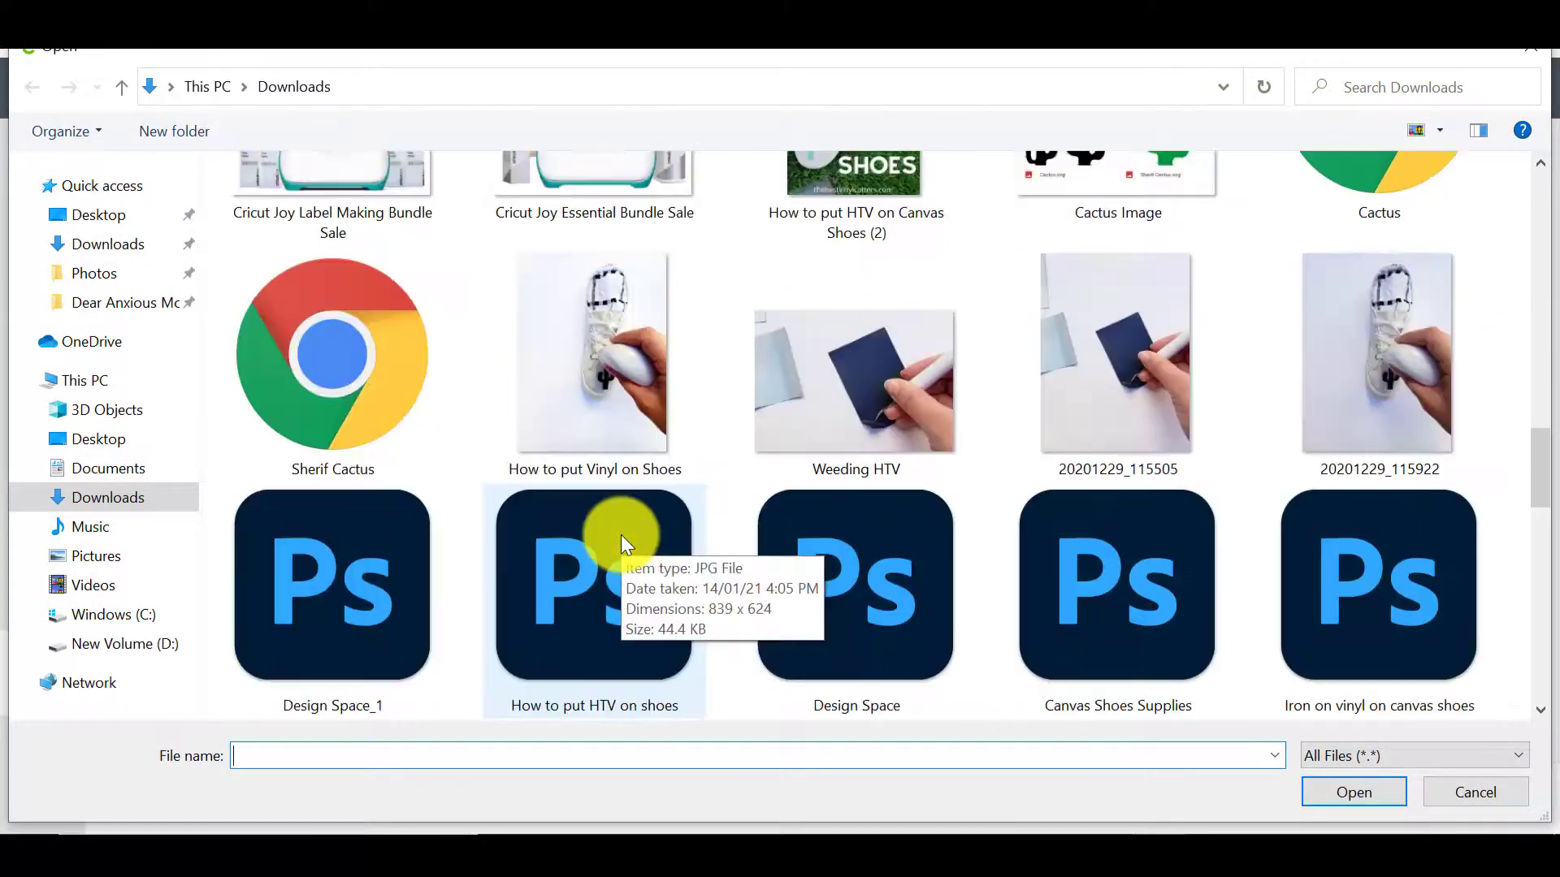
{"action": "scroll", "coordinate": [621, 535], "scroll_direction": "down", "scroll_amount": 3}
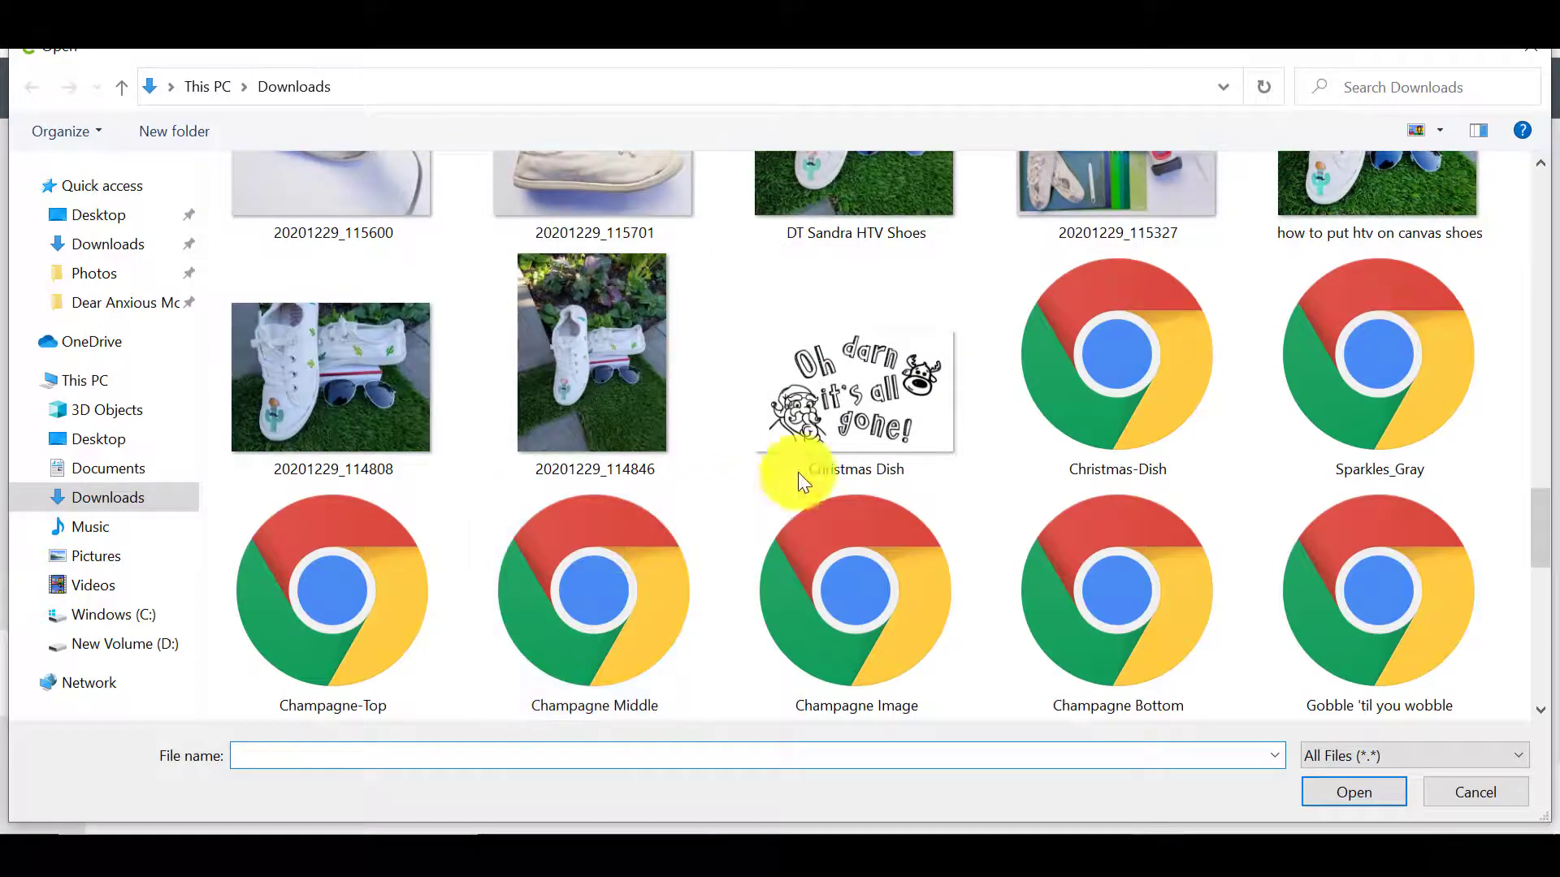
{"action": "left_click", "coordinate": [884, 362]}
{"action": "left_click", "coordinate": [1367, 792]}
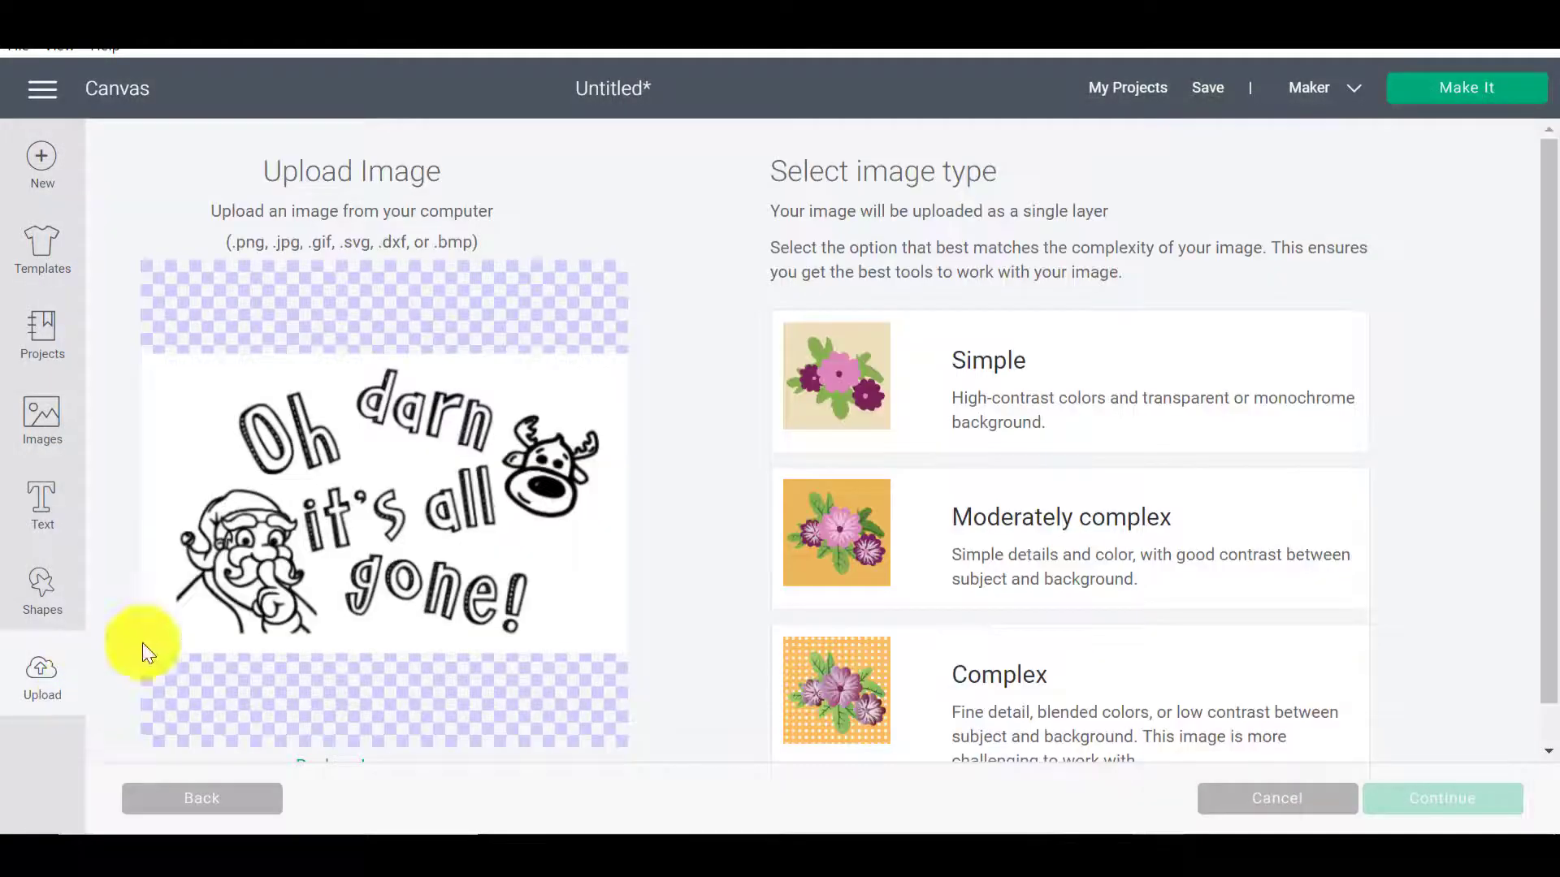
{"action": "left_click", "coordinate": [1198, 730]}
{"action": "left_click", "coordinate": [1458, 794]}
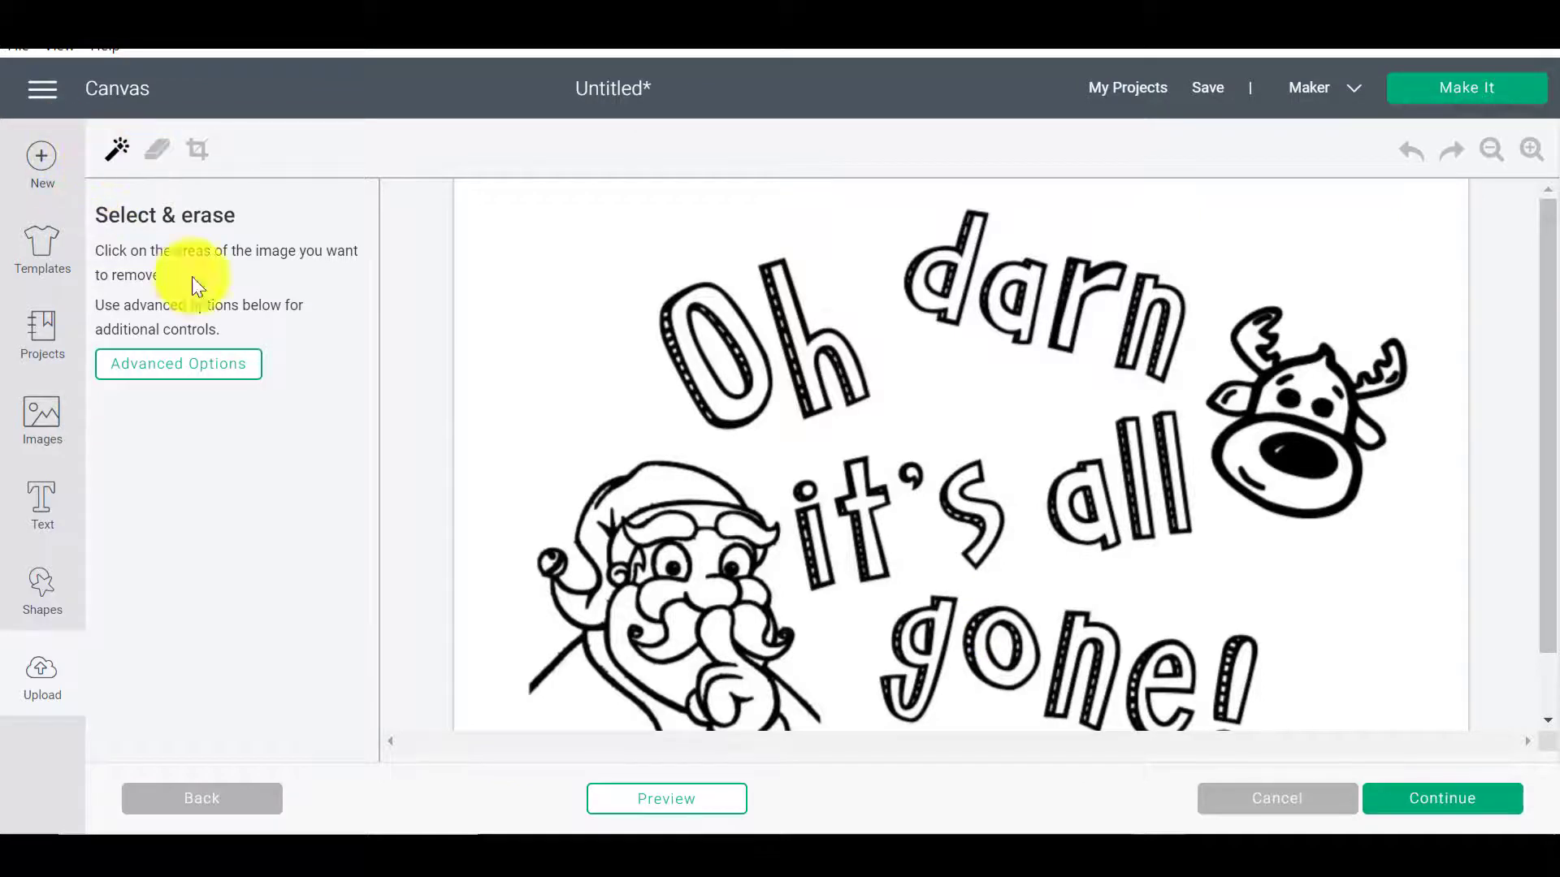
Wand-remove the white background, then erase 'Oh darn it's all gone!' with an enlarged eraser.
{"action": "left_click", "coordinate": [620, 238]}
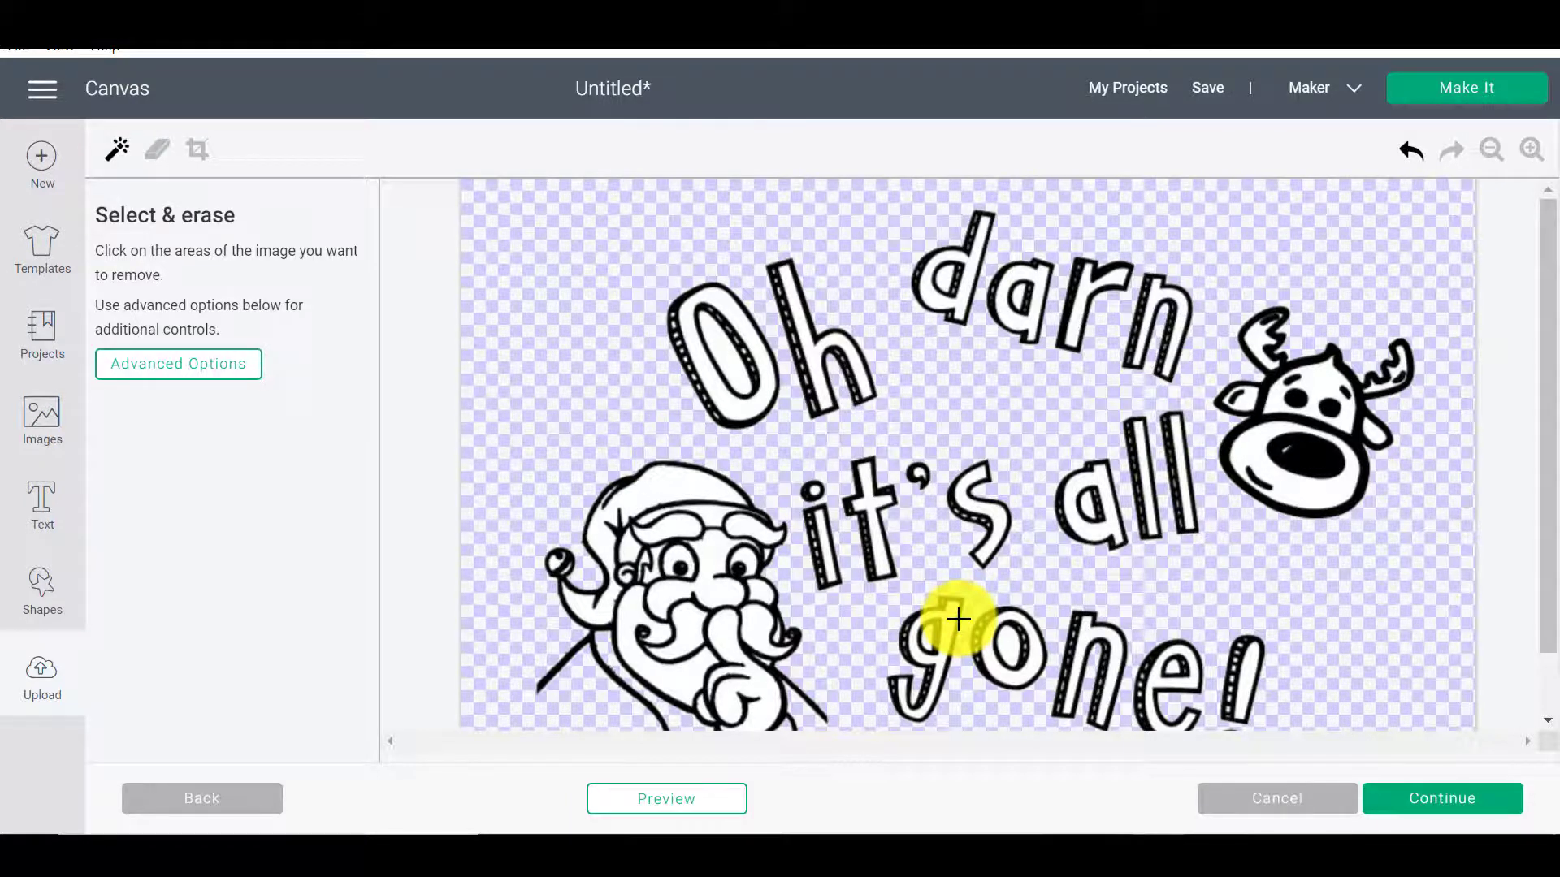
{"action": "left_click", "coordinate": [155, 154]}
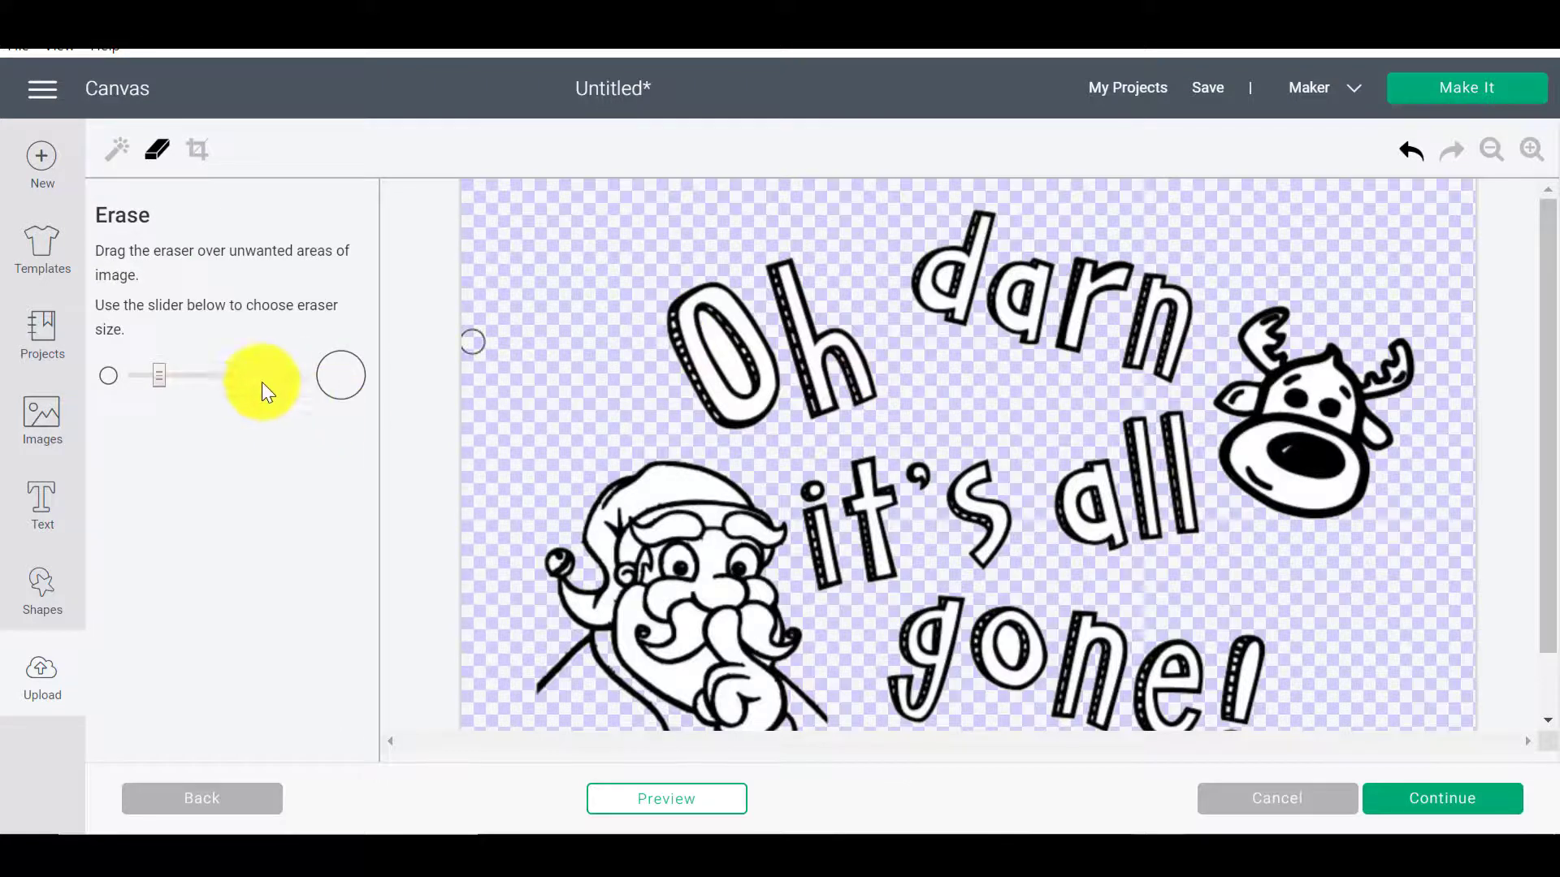
{"action": "left_click_drag", "start_coordinate": [167, 376], "coordinate": [222, 375]}
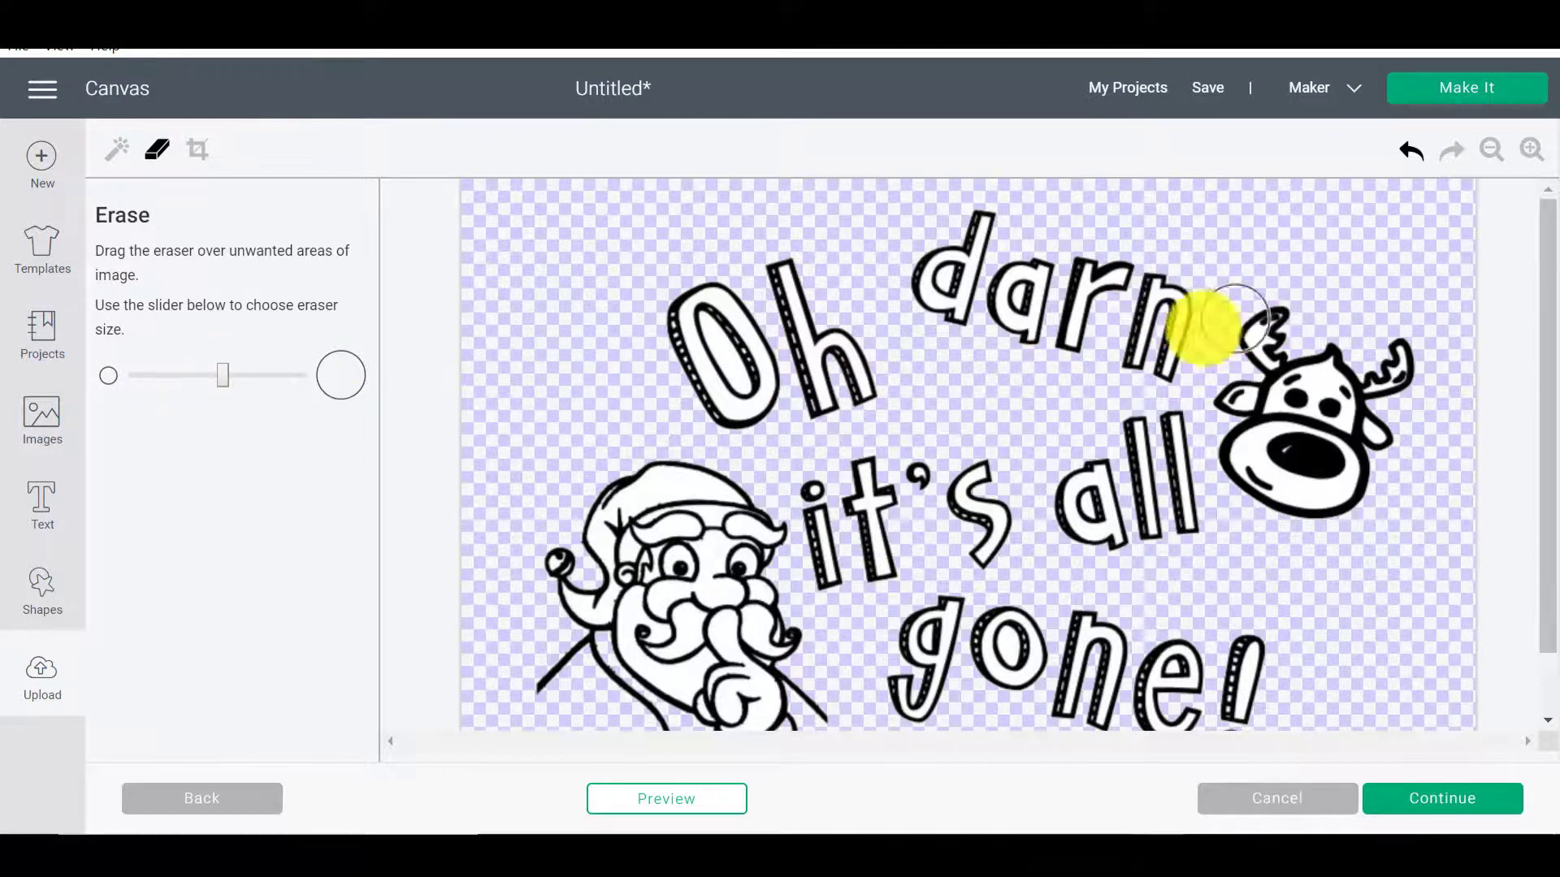
{"action": "mouse_move", "coordinate": [1129, 362]}
{"action": "left_mouse_down"}
{"action": "mouse_move", "coordinate": [1170, 306]}
{"action": "mouse_move", "coordinate": [1118, 265]}
{"action": "mouse_move", "coordinate": [999, 363]}
{"action": "mouse_move", "coordinate": [911, 354]}
{"action": "left_mouse_up"}
{"action": "mouse_move", "coordinate": [845, 445]}
{"action": "left_mouse_down"}
{"action": "mouse_move", "coordinate": [735, 331]}
{"action": "mouse_move", "coordinate": [839, 522]}
{"action": "mouse_move", "coordinate": [830, 538]}
{"action": "mouse_move", "coordinate": [934, 669]}
{"action": "mouse_move", "coordinate": [1020, 540]}
{"action": "mouse_move", "coordinate": [1152, 585]}
{"action": "mouse_move", "coordinate": [1177, 515]}
{"action": "mouse_move", "coordinate": [1062, 303]}
{"action": "mouse_move", "coordinate": [1243, 648]}
{"action": "mouse_move", "coordinate": [1156, 707]}
{"action": "mouse_move", "coordinate": [1155, 691]}
{"action": "mouse_move", "coordinate": [974, 625]}
{"action": "mouse_move", "coordinate": [1107, 655]}
{"action": "mouse_move", "coordinate": [922, 679]}
{"action": "mouse_move", "coordinate": [1008, 670]}
{"action": "left_mouse_up"}
{"action": "scroll", "coordinate": [1008, 670], "scroll_direction": "down", "scroll_amount": 2}
{"action": "mouse_move", "coordinate": [1121, 404]}
{"action": "left_mouse_down"}
{"action": "mouse_move", "coordinate": [1194, 651]}
{"action": "mouse_move", "coordinate": [1232, 682]}
{"action": "mouse_move", "coordinate": [1188, 701]}
{"action": "left_mouse_up"}
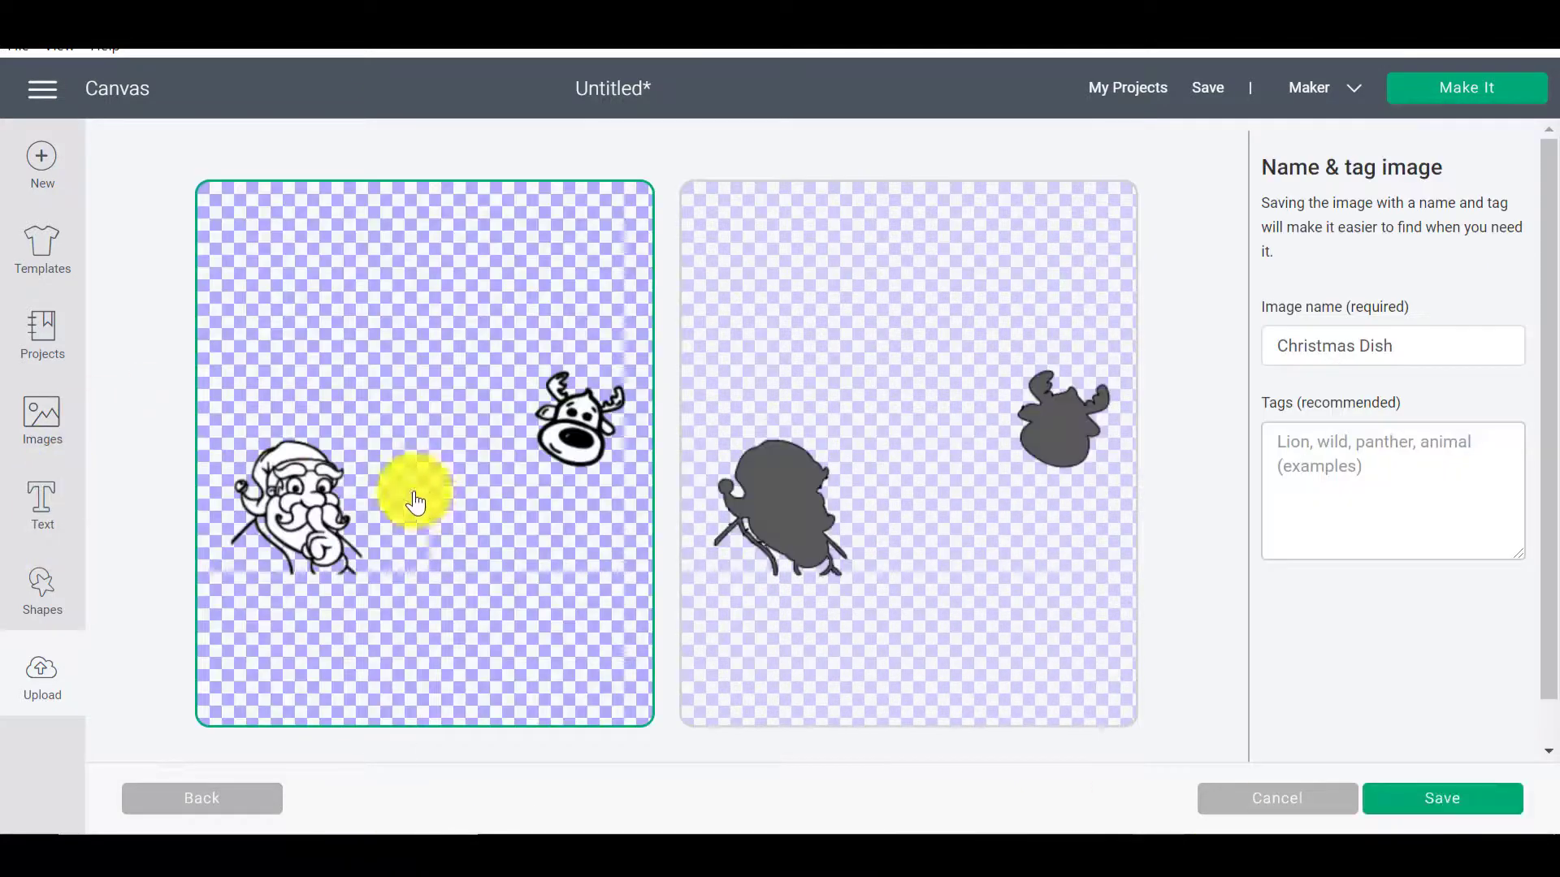
Save the Christmas Dish upload, then select and delete the Cricut lettering on the canvas.
{"action": "left_click", "coordinate": [1218, 800]}
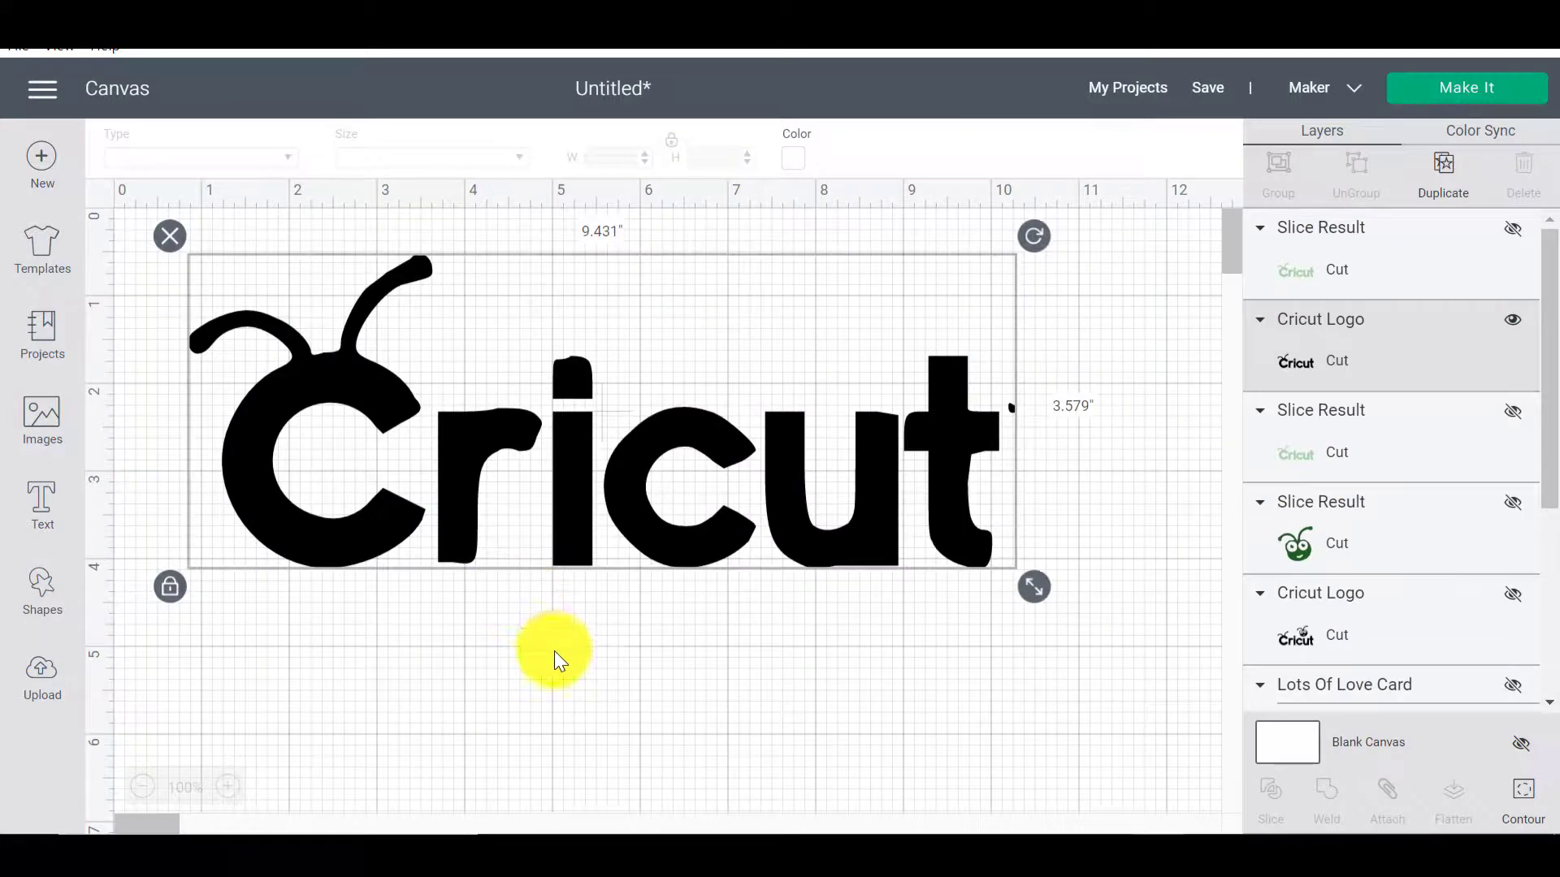
{"action": "left_click", "coordinate": [553, 647]}
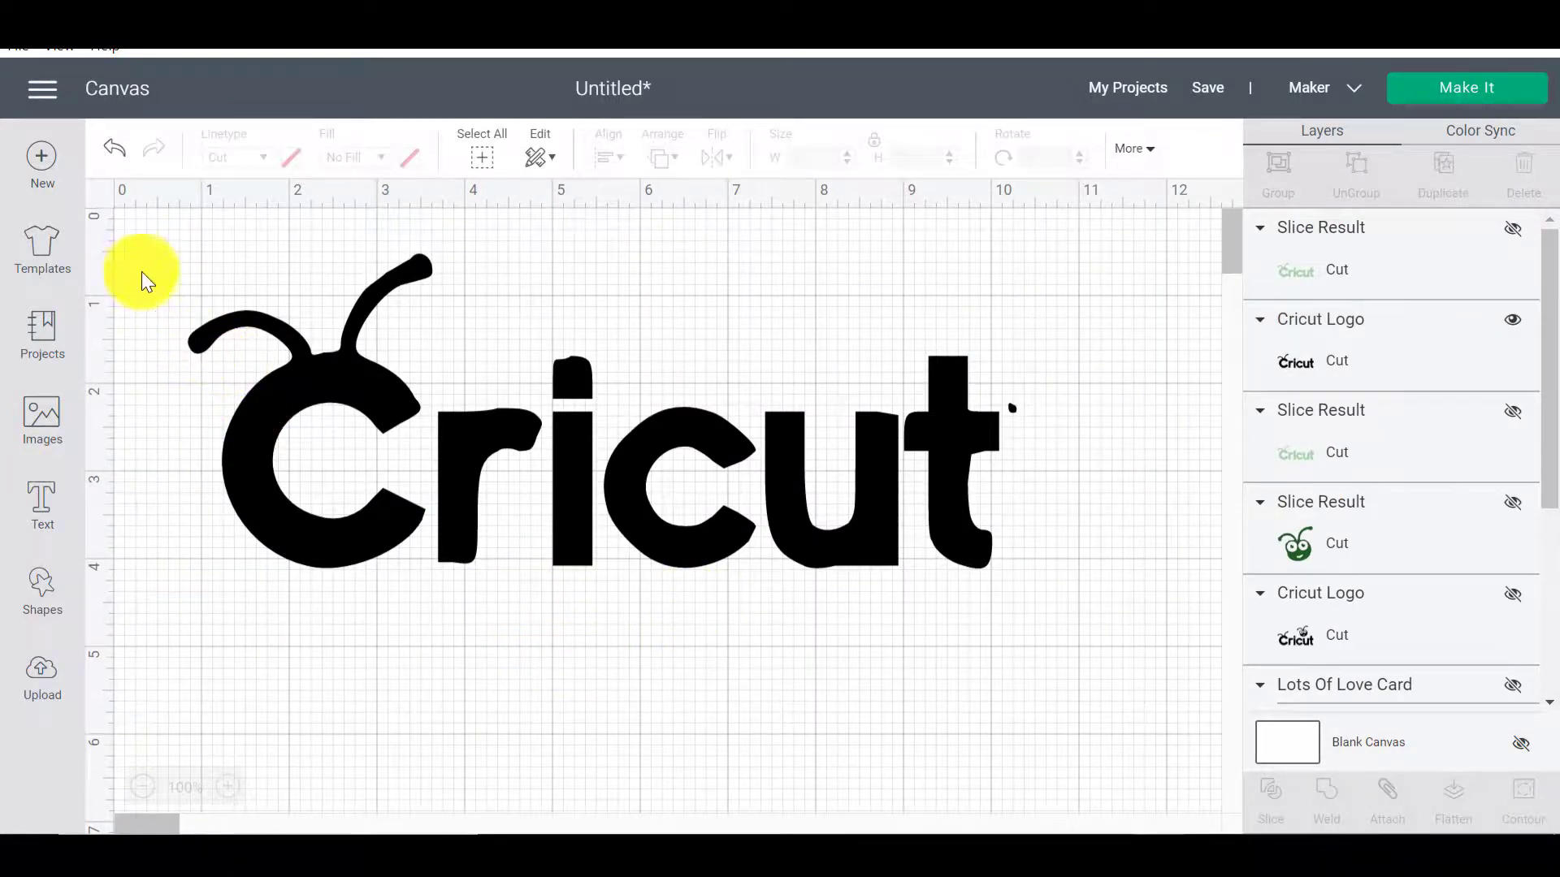
{"action": "left_click_drag", "start_coordinate": [137, 264], "coordinate": [850, 774]}
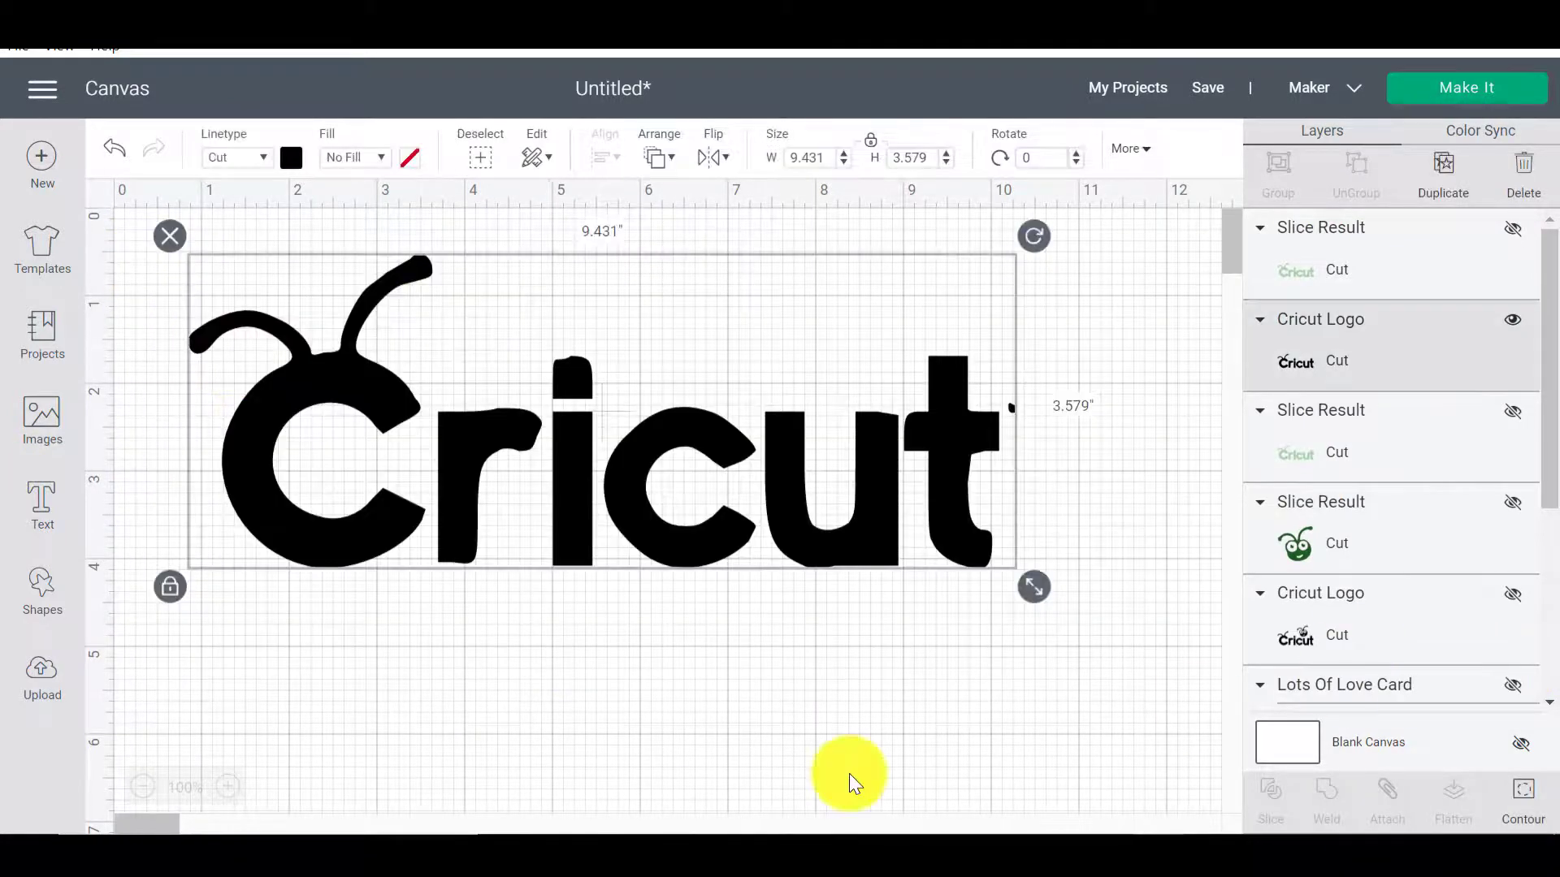
{"action": "left_click", "coordinate": [170, 235]}
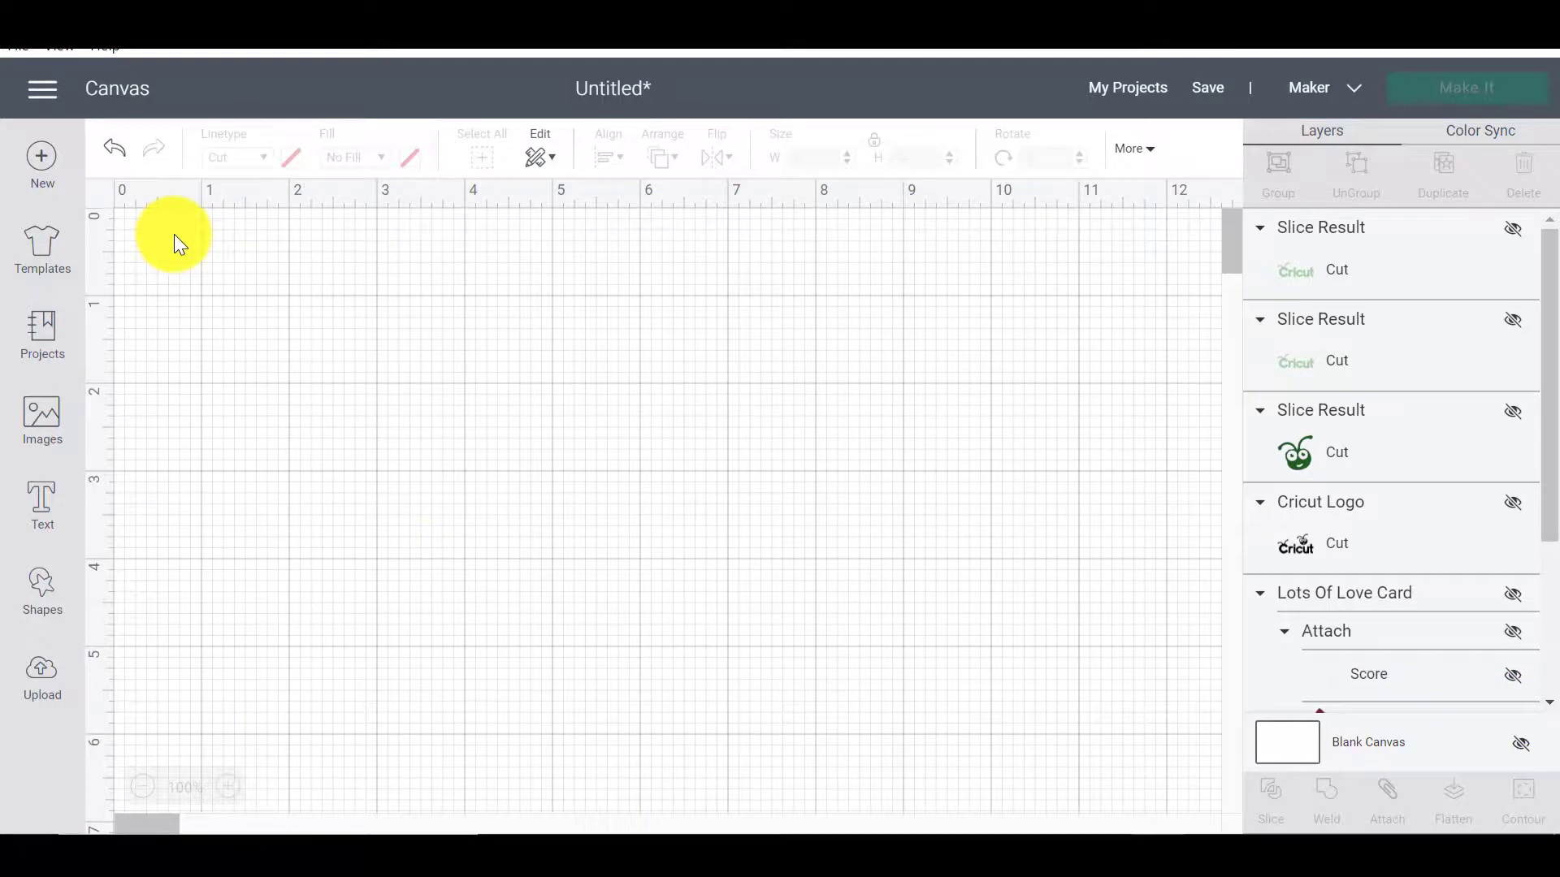
Unhide the Lots Of Love Card layer and nudge it upward with Shift+Up.
{"action": "left_click", "coordinate": [1527, 597]}
{"action": "left_click", "coordinate": [1360, 593]}
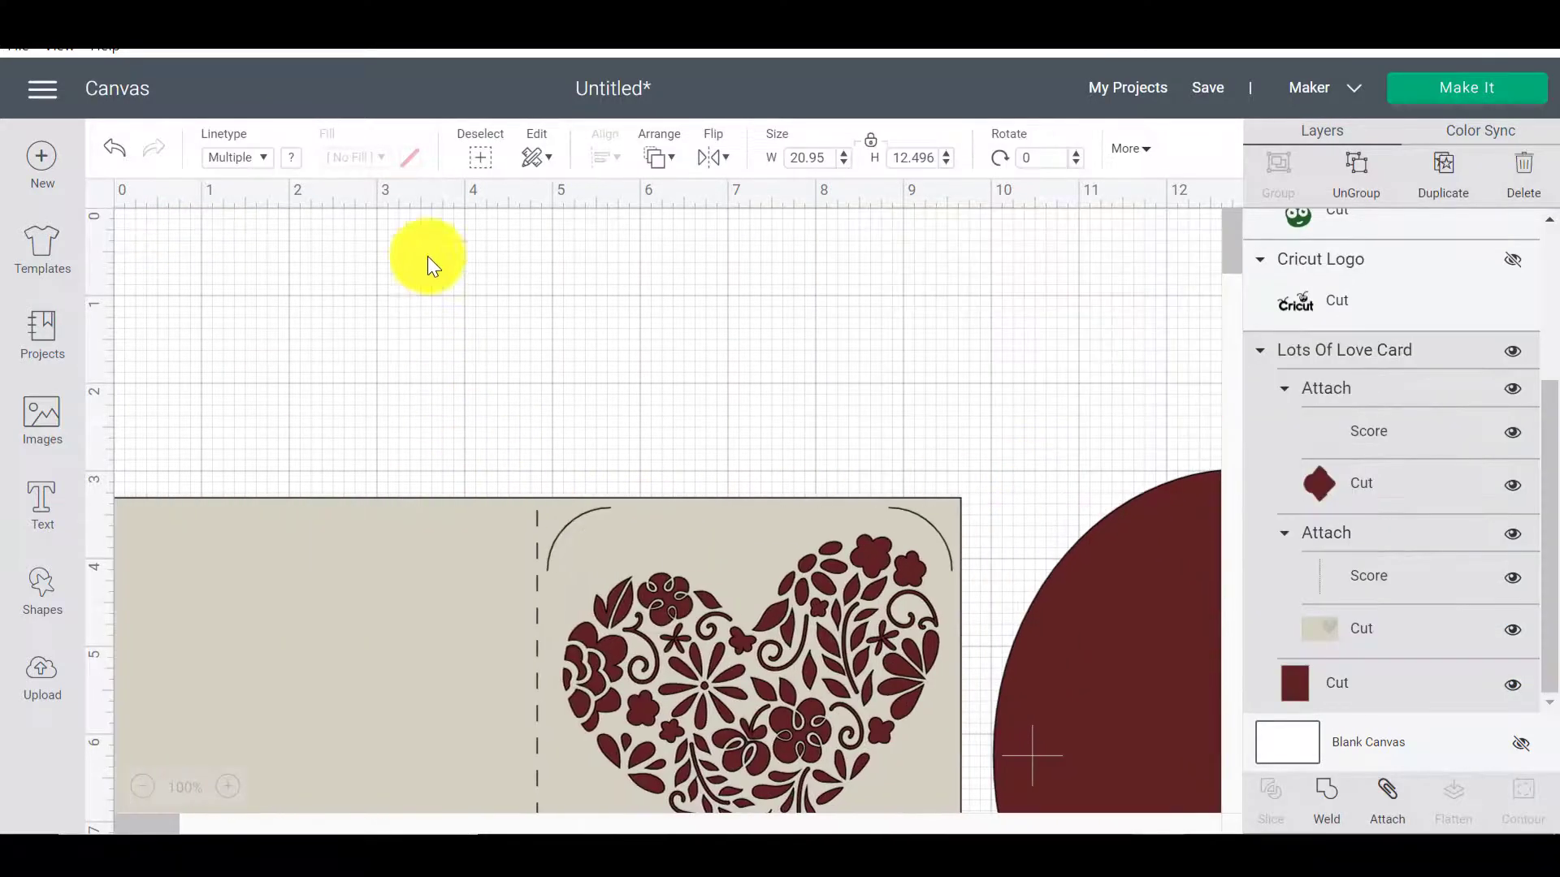
{"action": "key", "text": "shift+Up"}
{"action": "key", "text": "shift+Up"}
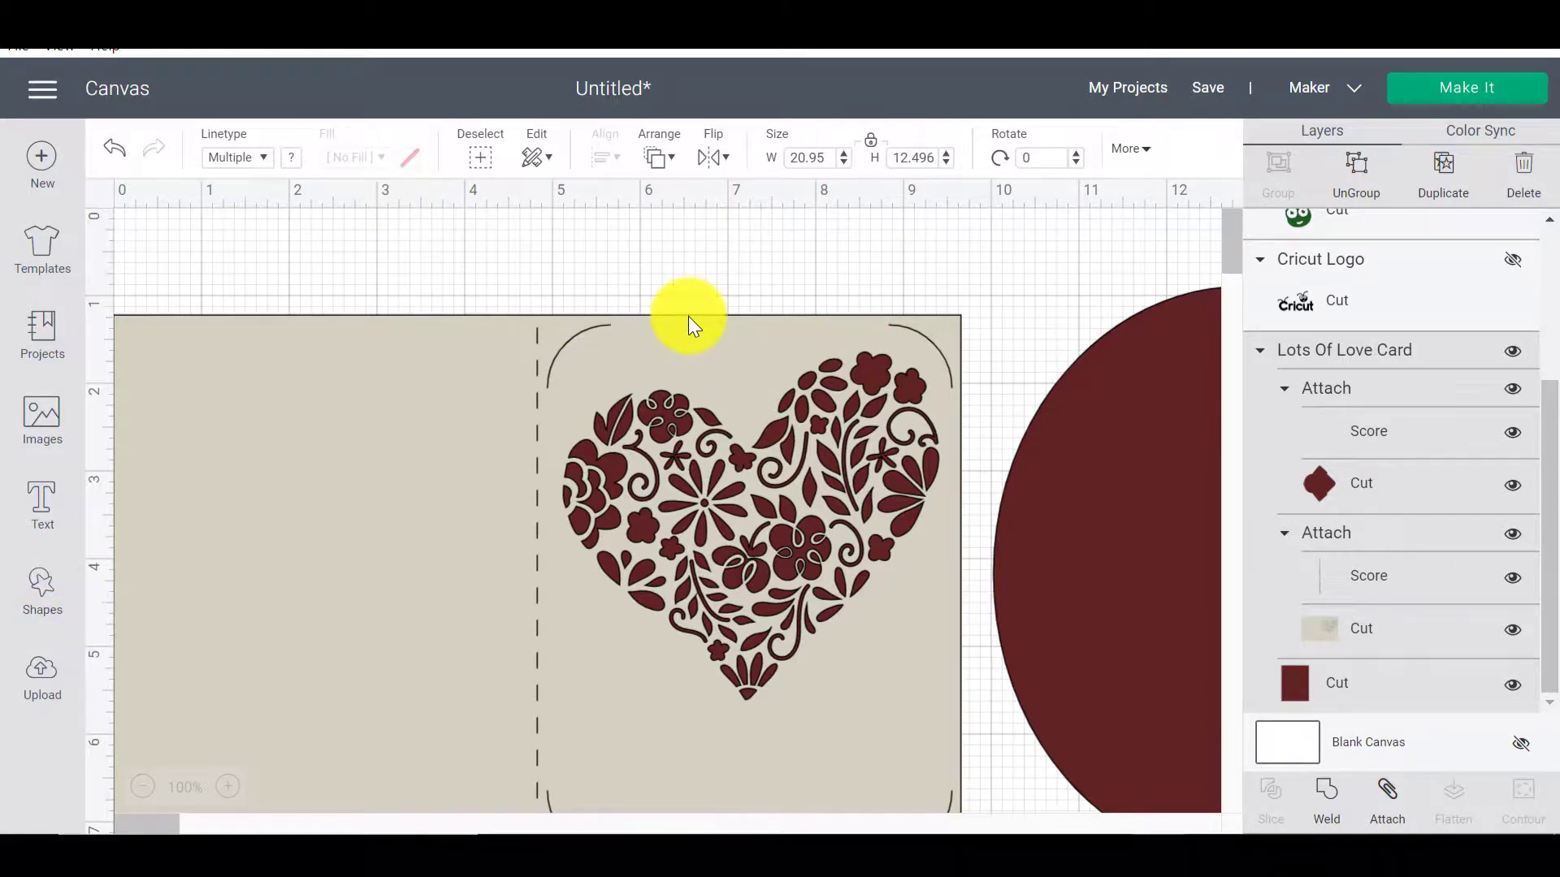
{"action": "scroll", "coordinate": [1532, 547], "scroll_direction": "up", "scroll_amount": 3}
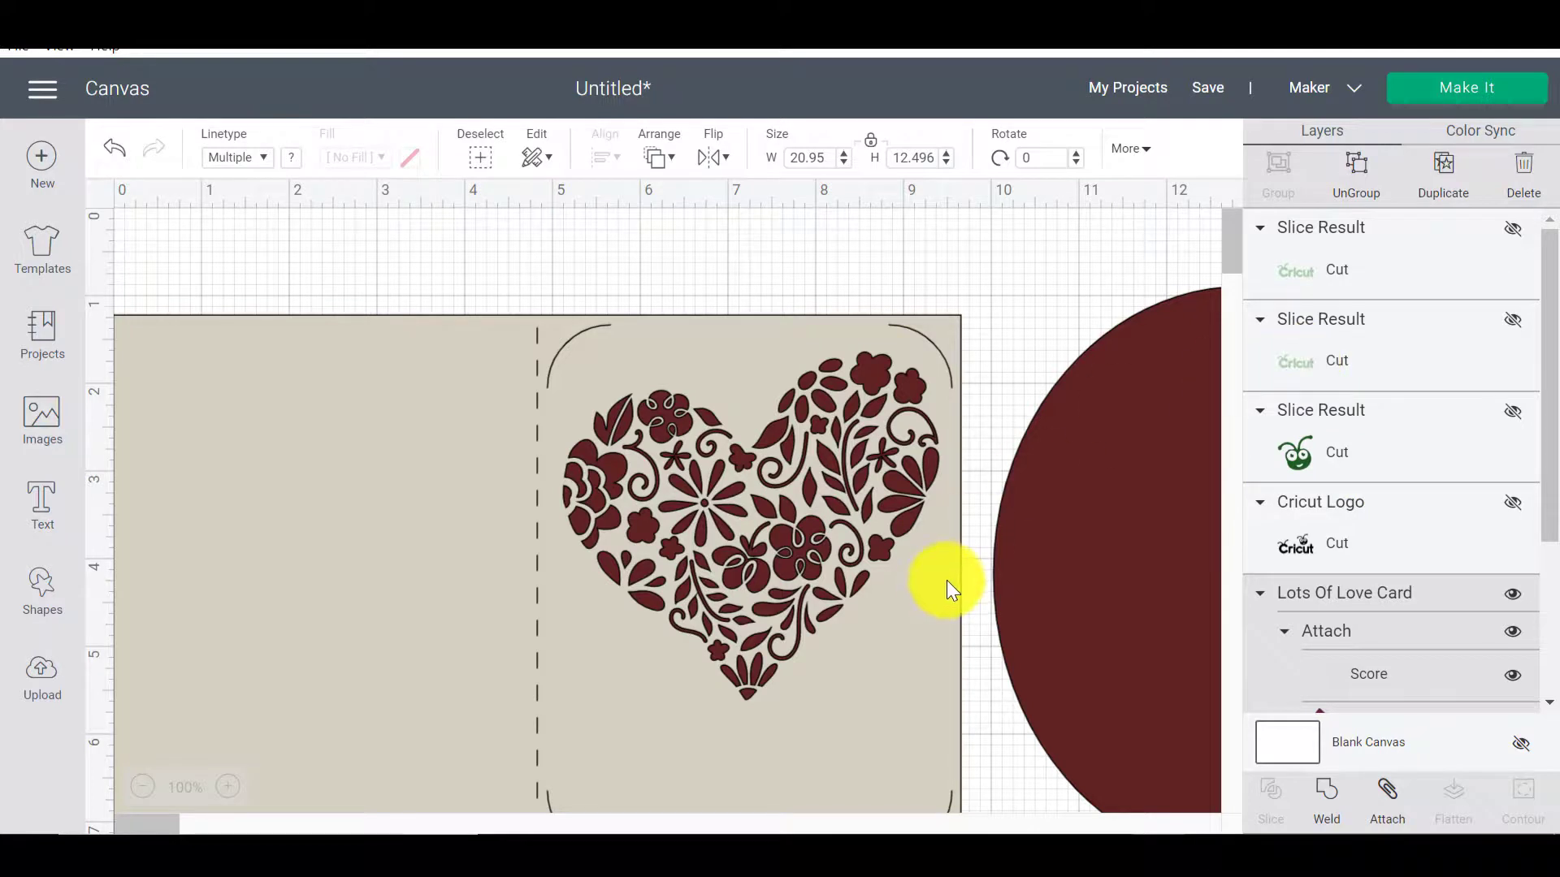
{"action": "left_click", "coordinate": [1235, 265]}
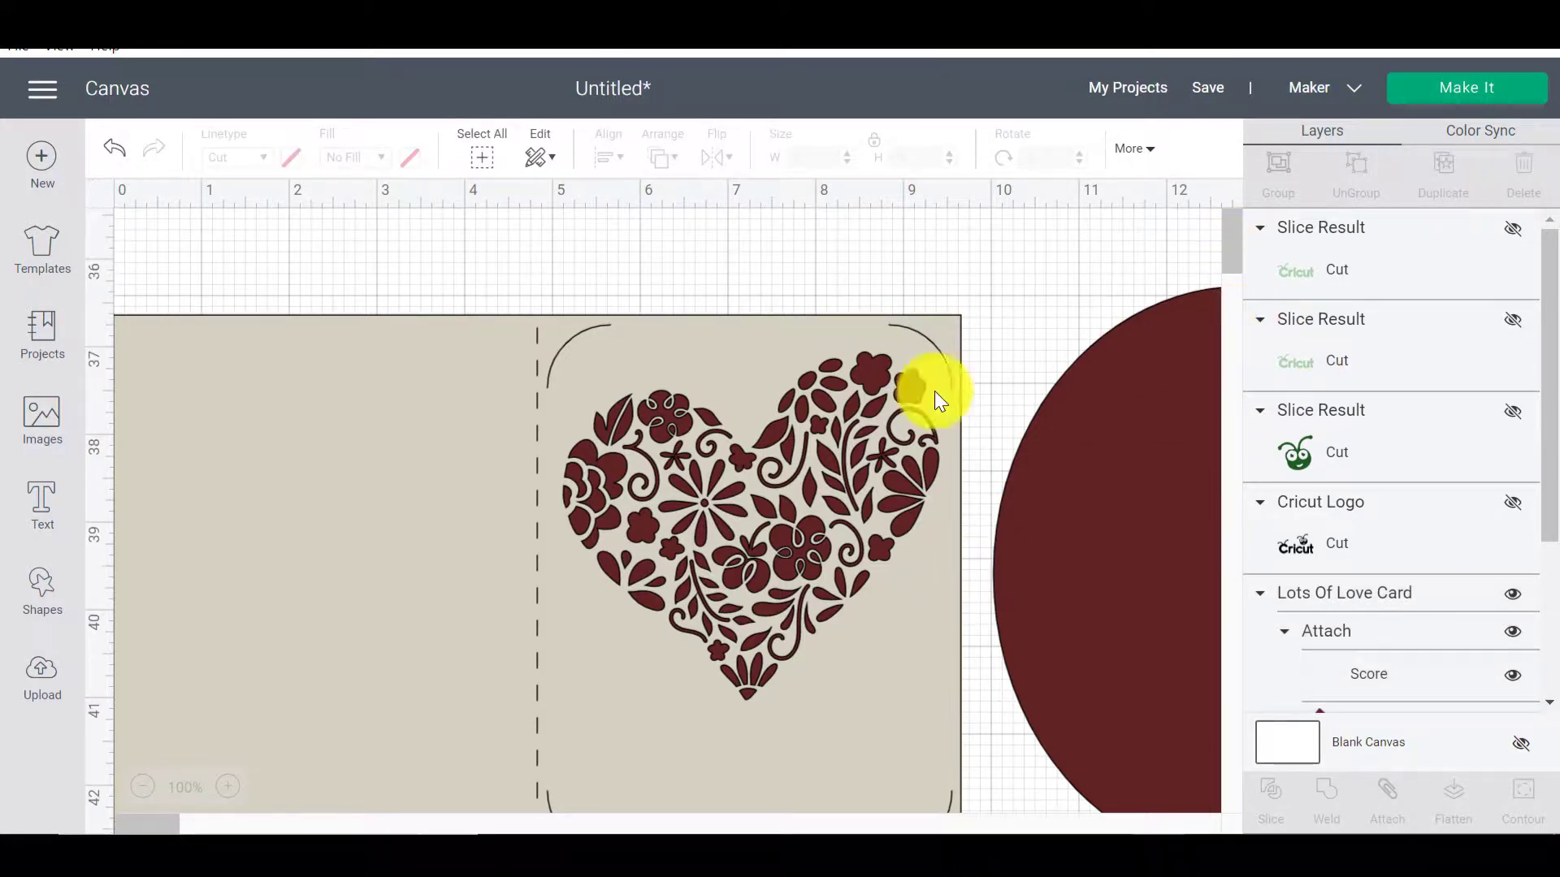